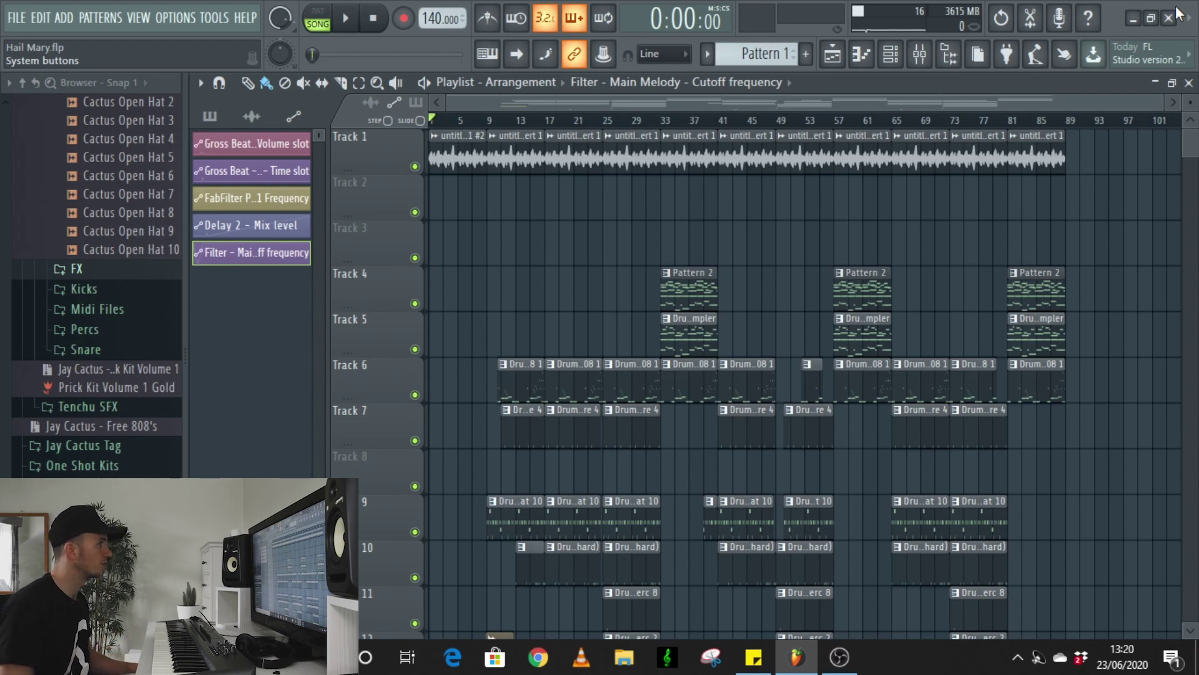
- Create a Master – Volume automation clip from the mixer's Master fader, placed on Track 2 of the playlist
left_click(921, 67)
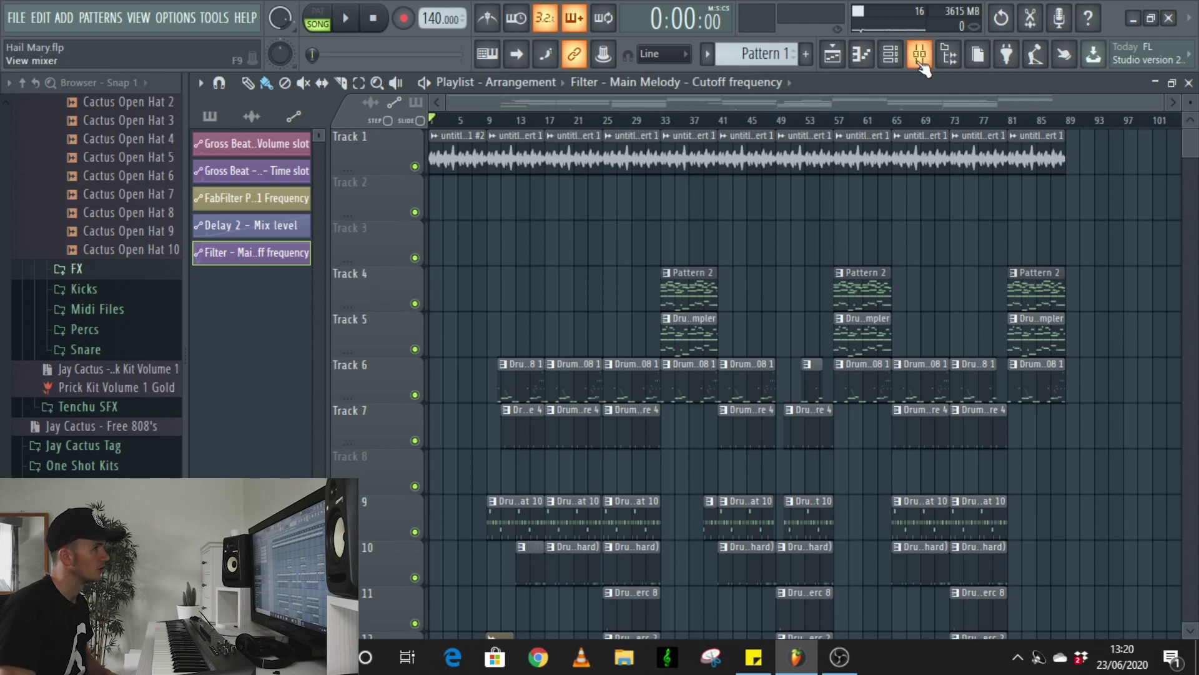
left_click(922, 66)
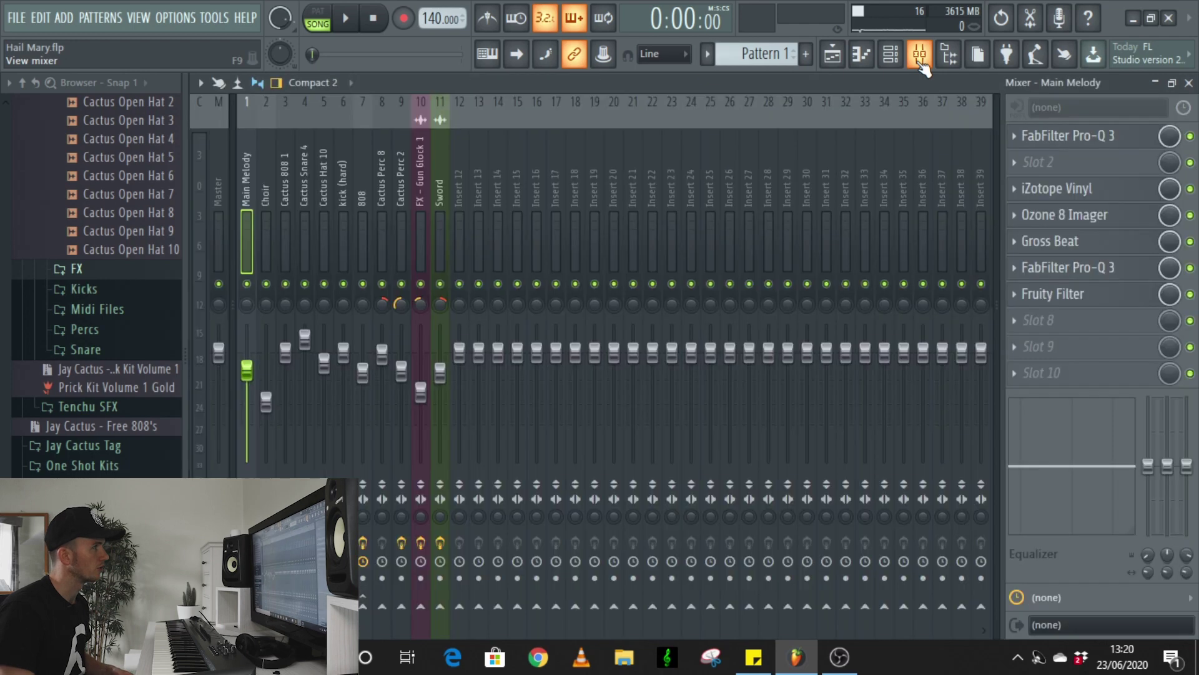
left_click(220, 172)
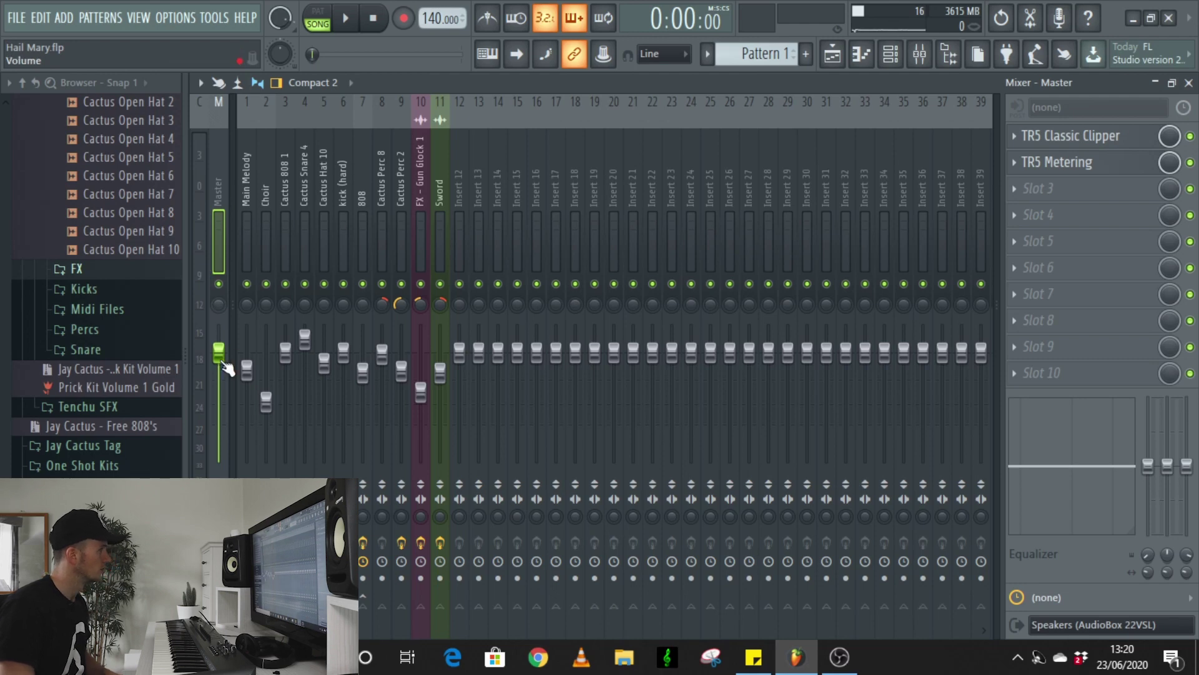
right_click(220, 358)
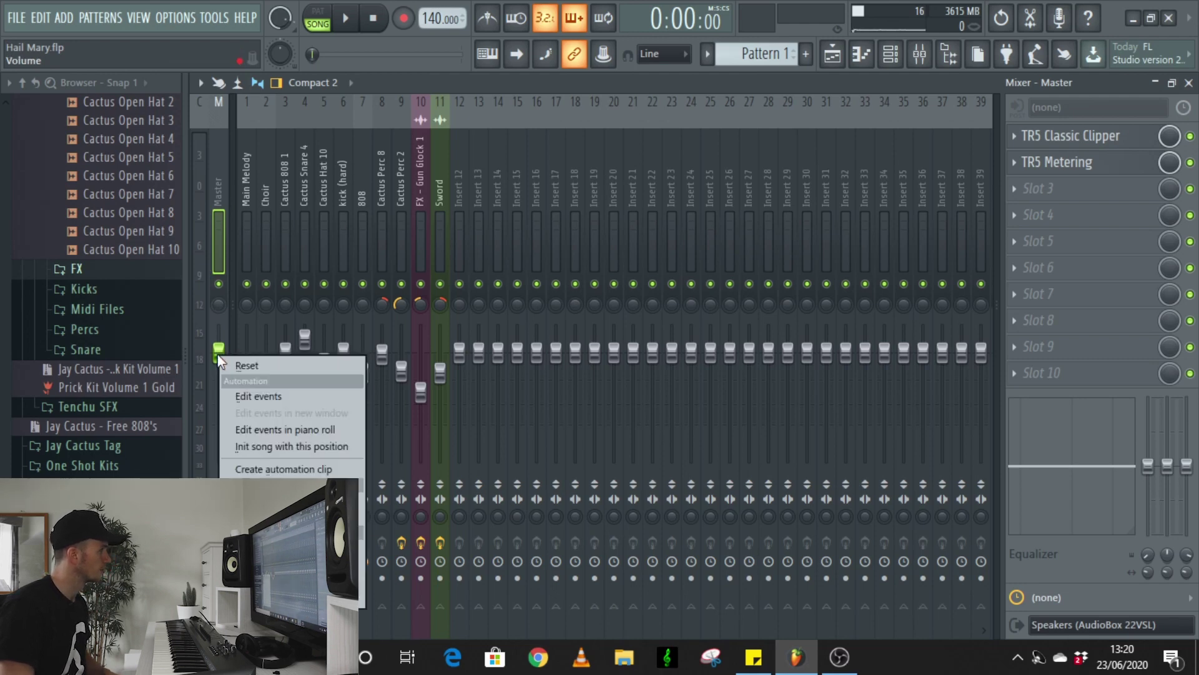
left_click(277, 469)
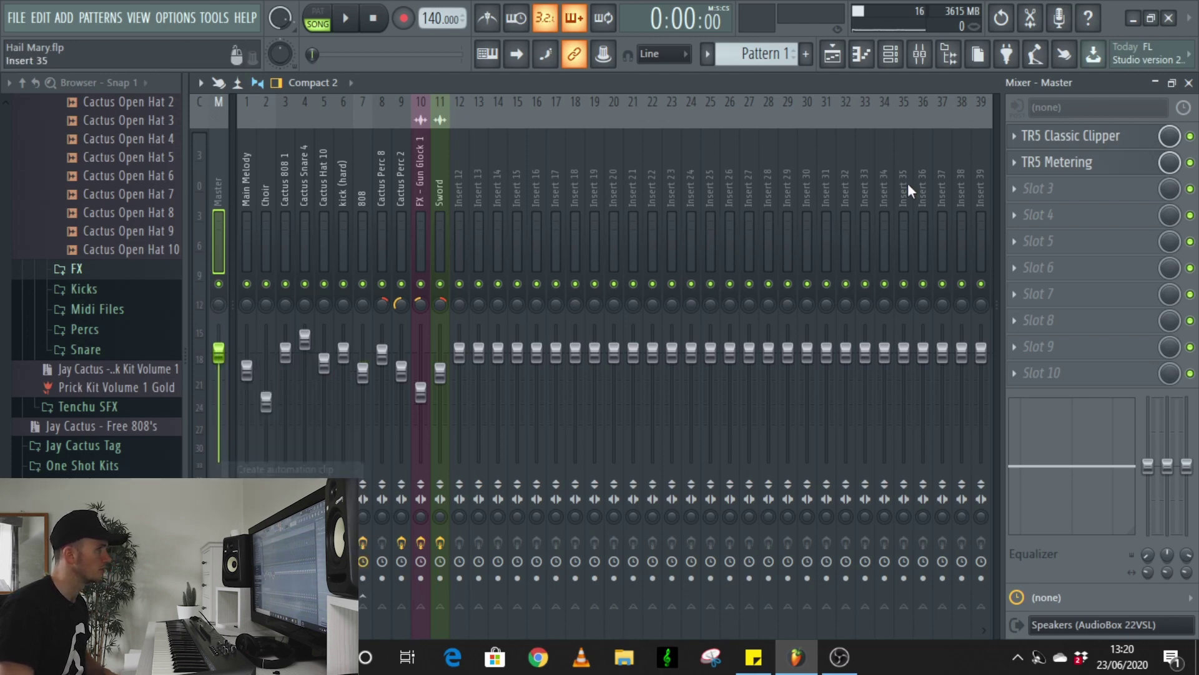
left_click(832, 55)
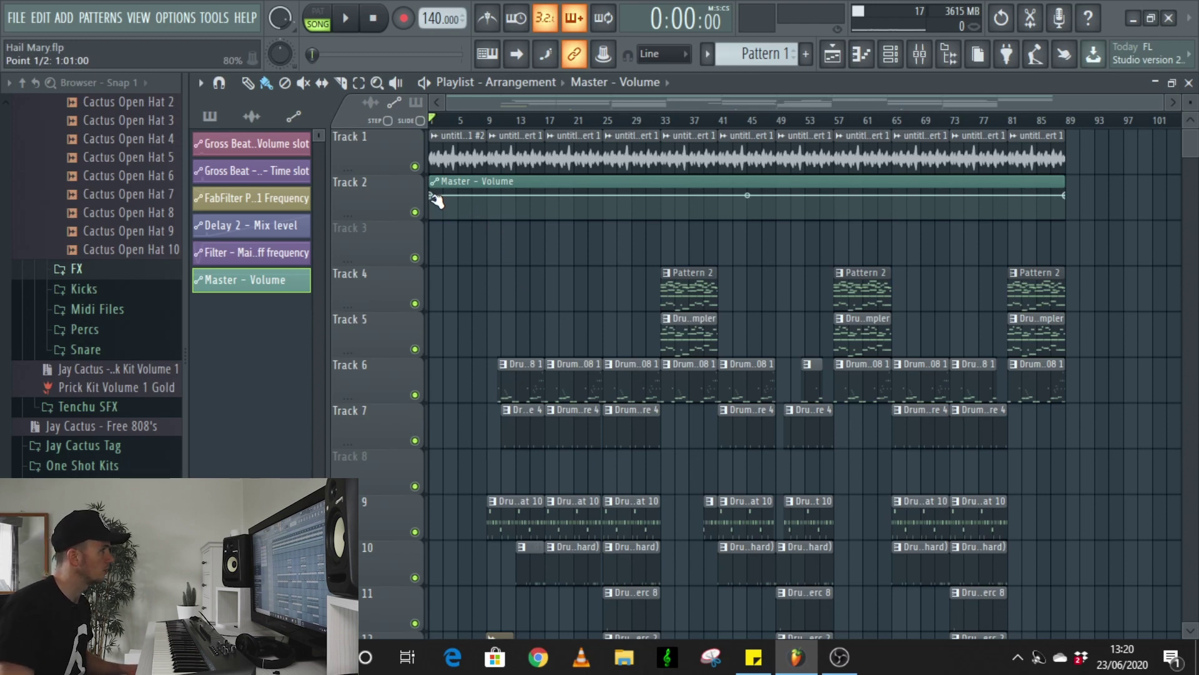
- Copy the volume value of the first Master – Volume automation point
scroll(435, 198, "up", 2)
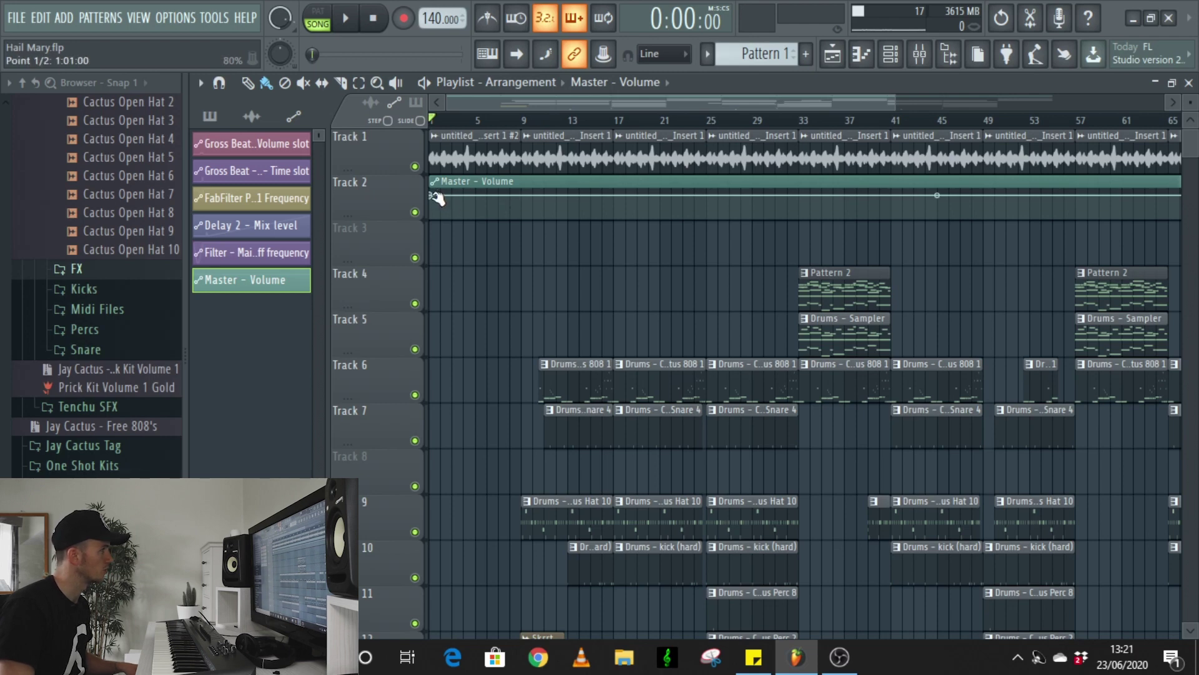
right_click(434, 196)
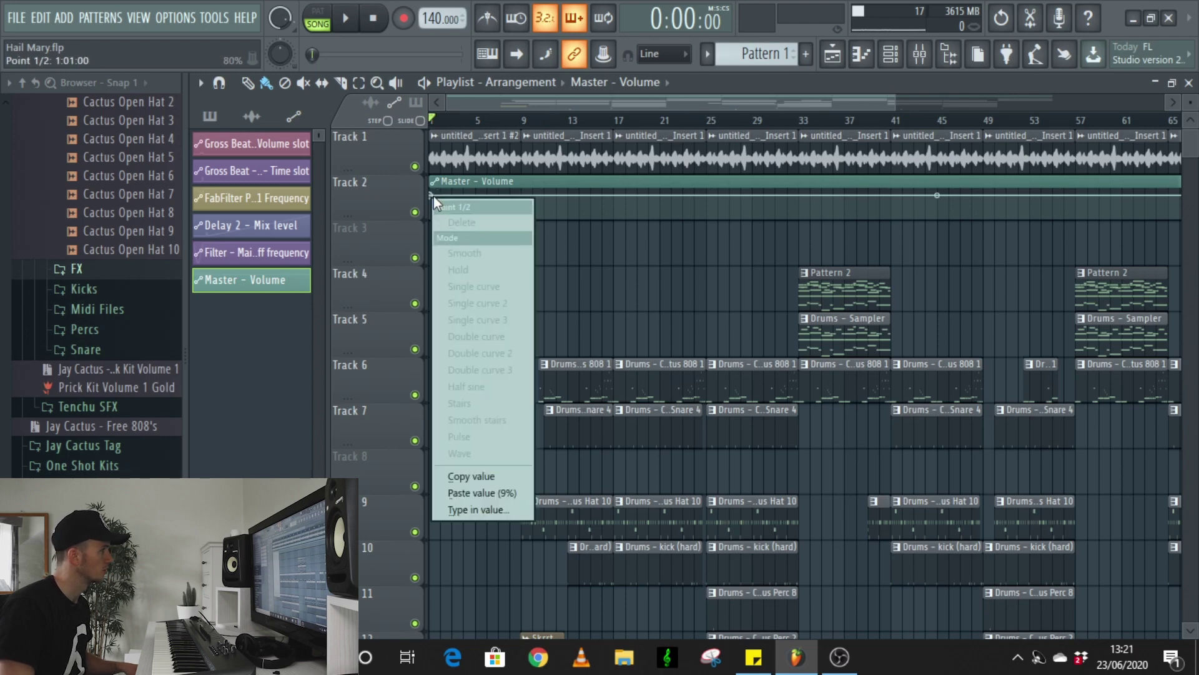
left_click(463, 476)
scroll(717, 302, "down", 2)
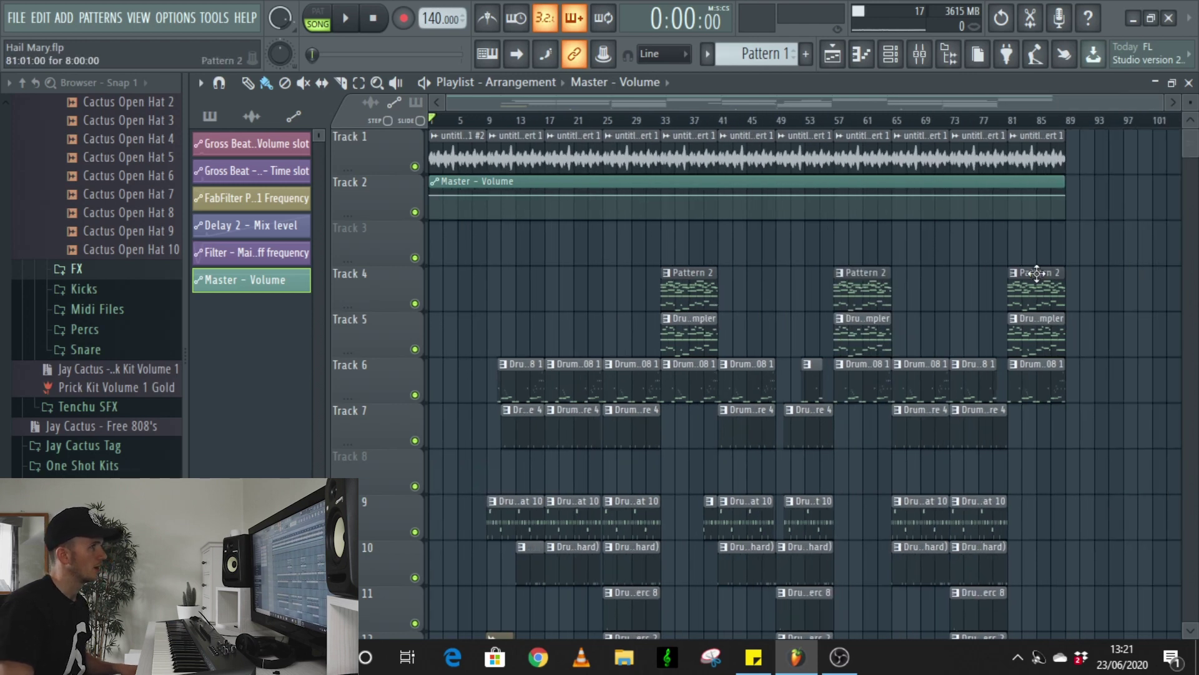
- Audition the song from bar 81 and add an automation point there
left_click(1013, 123)
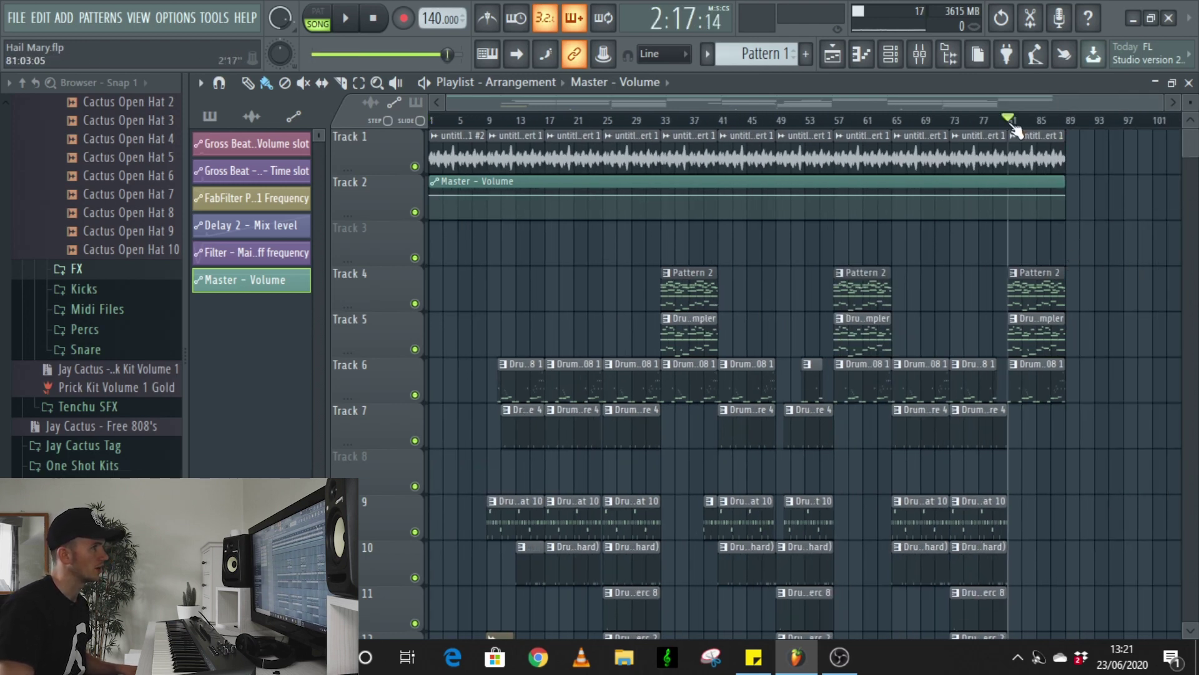
key("space")
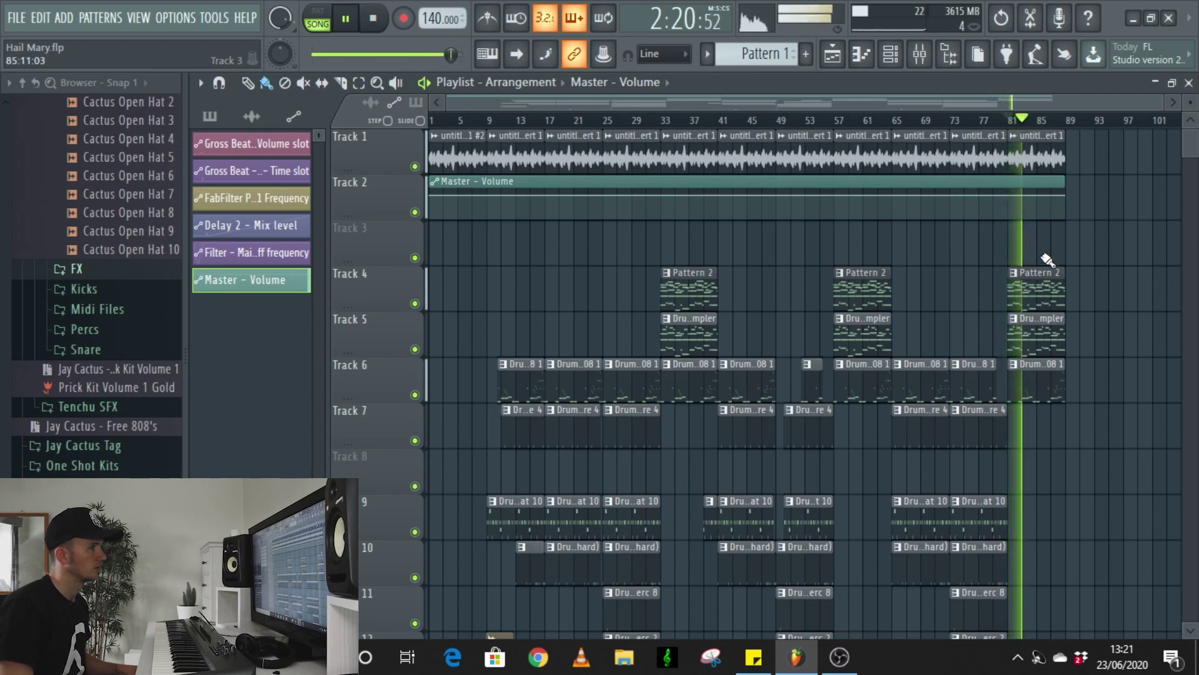
mouse_move(1033, 217)
key("space")
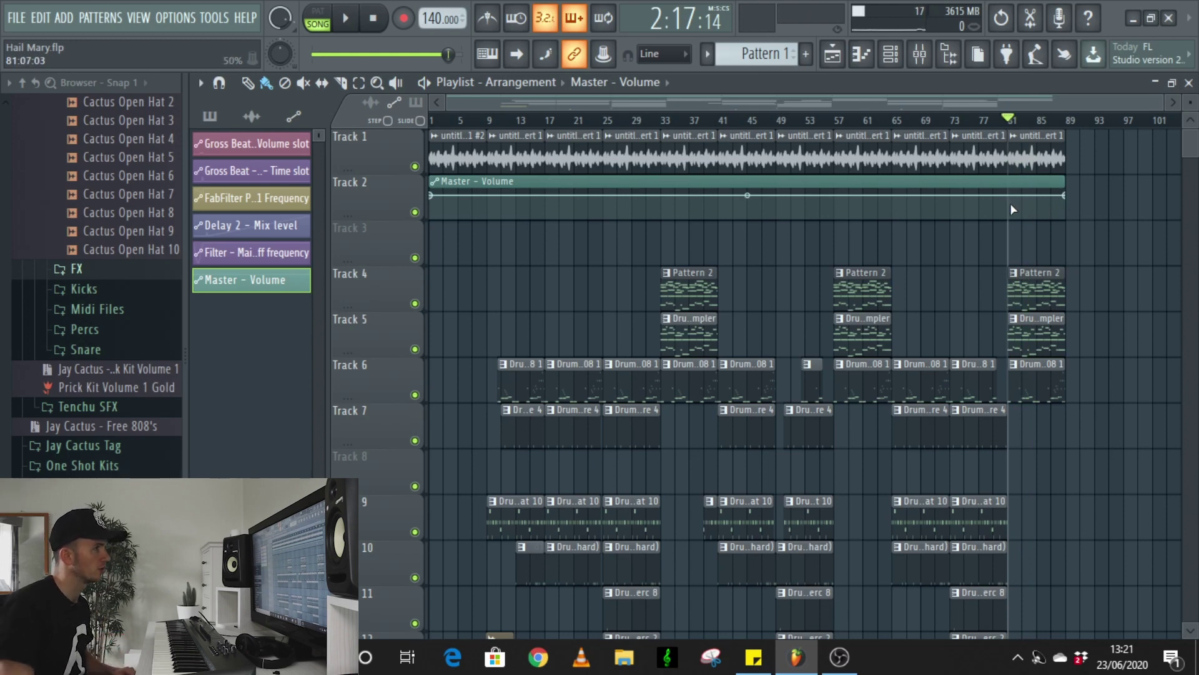
left_click(1010, 202)
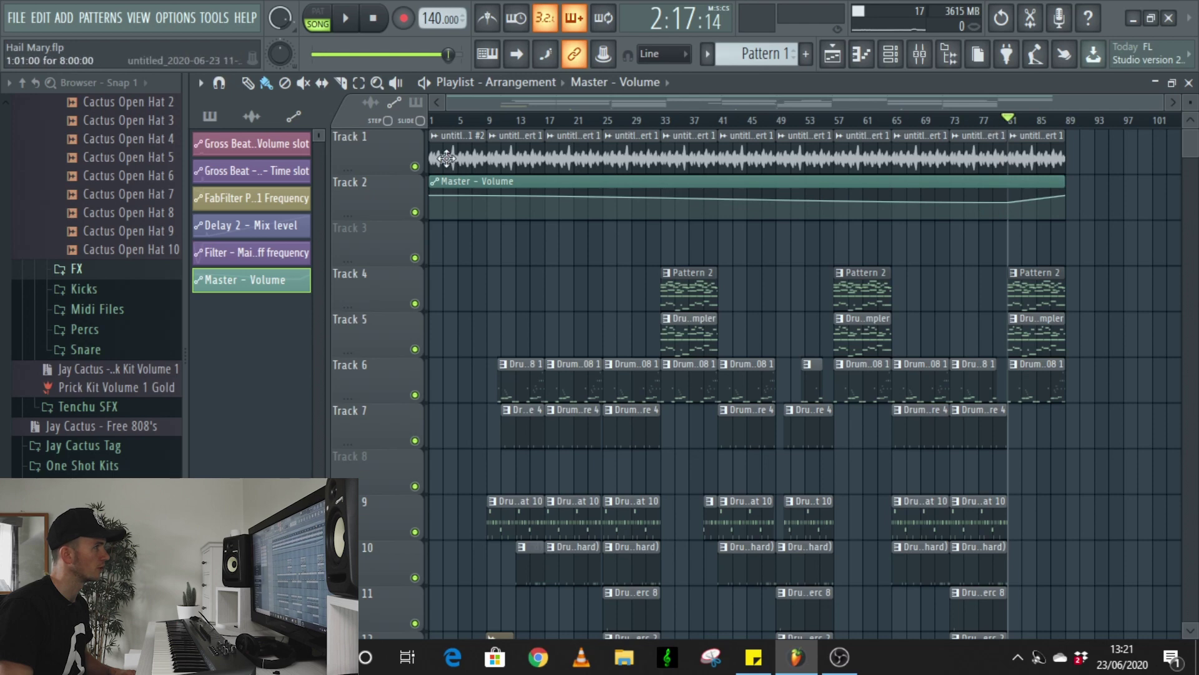
- Paste the copied volume onto the bar-81 point and pull the final point down
right_click(1010, 203)
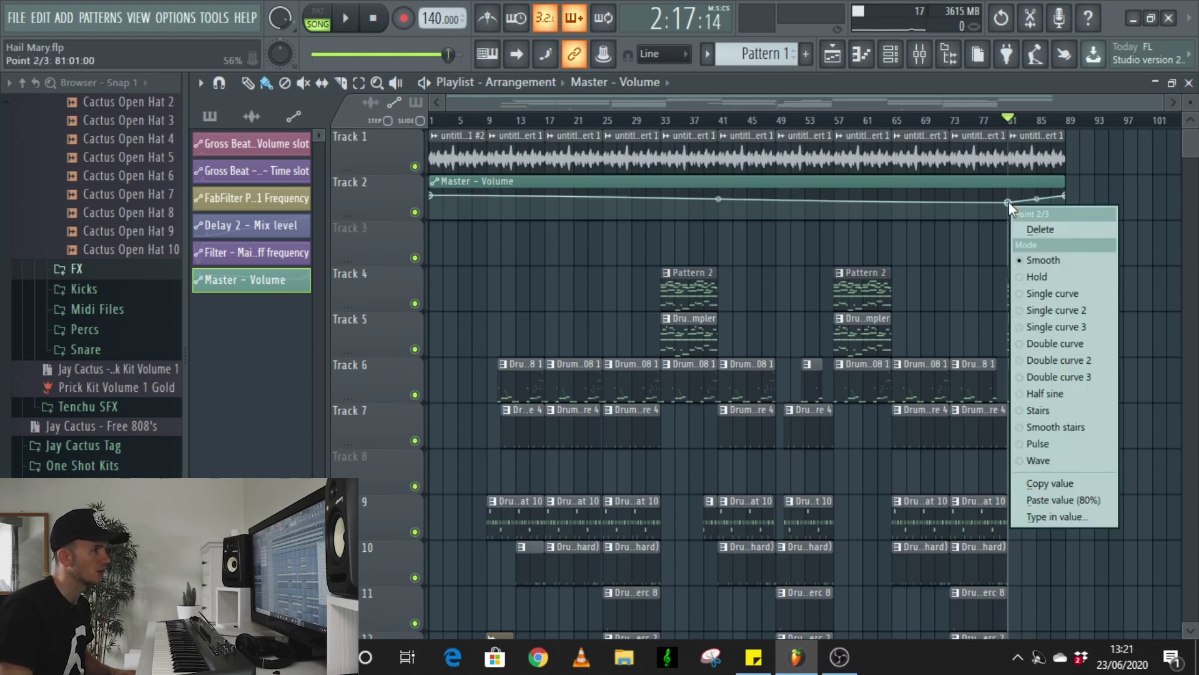
left_click(1052, 500)
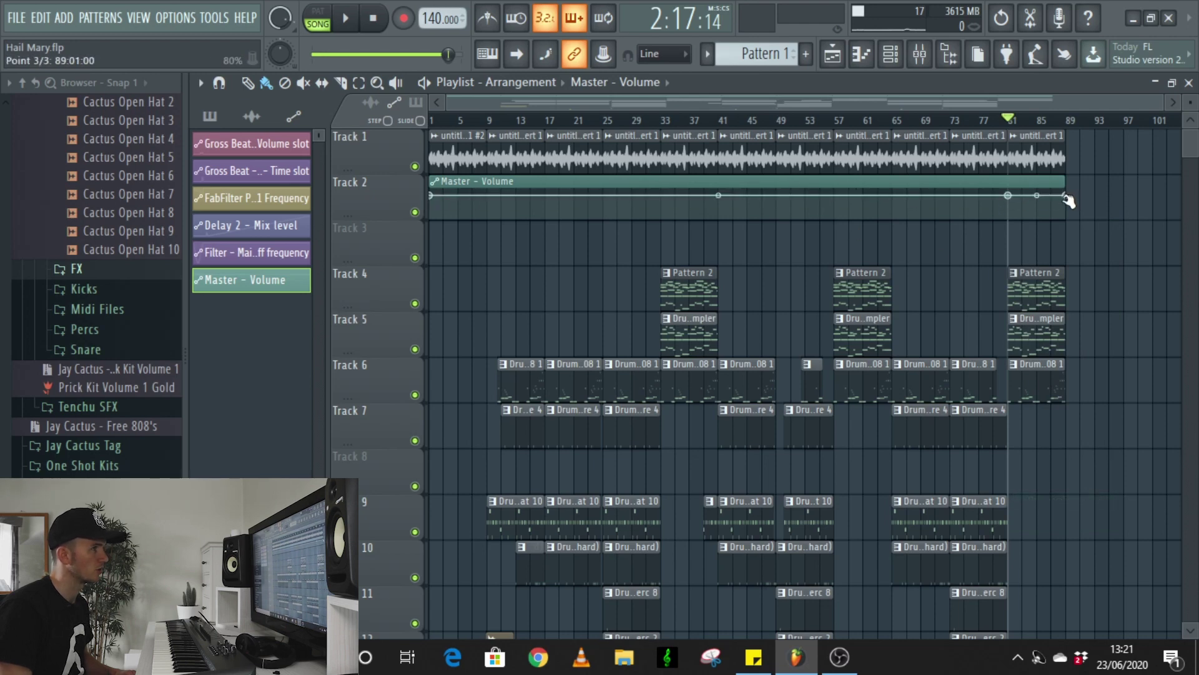
left_click_drag(1066, 197, 1066, 220)
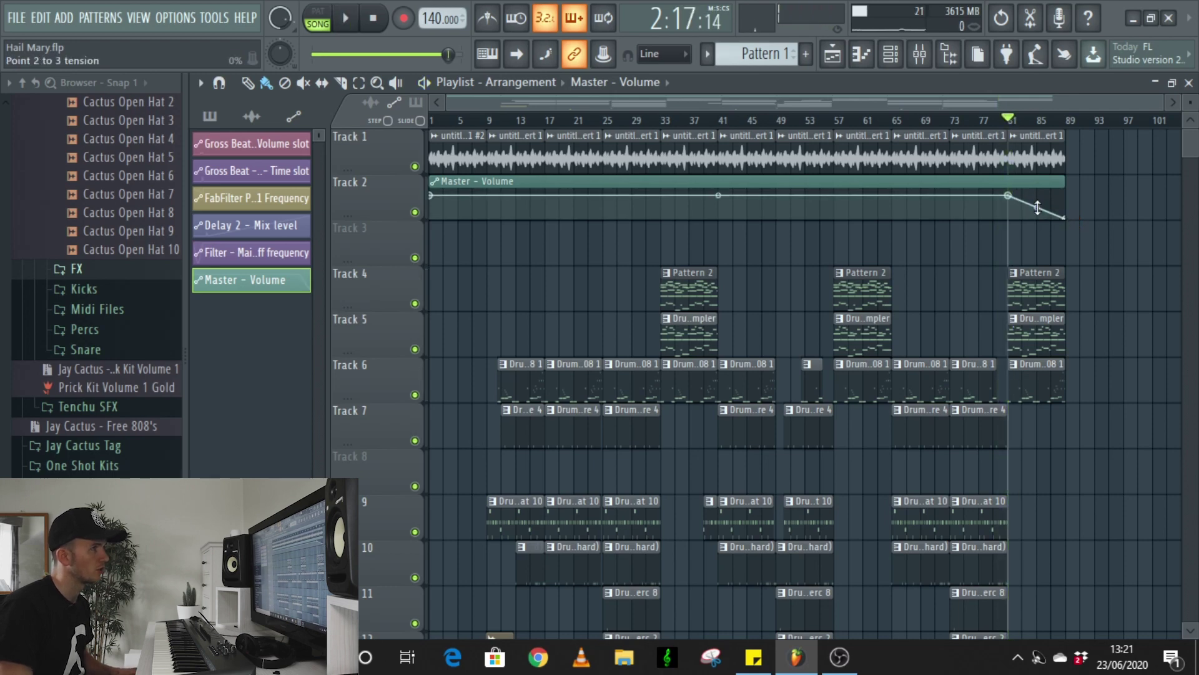
- Bend the fade-out into a steeper curve while playing it back
key("space")
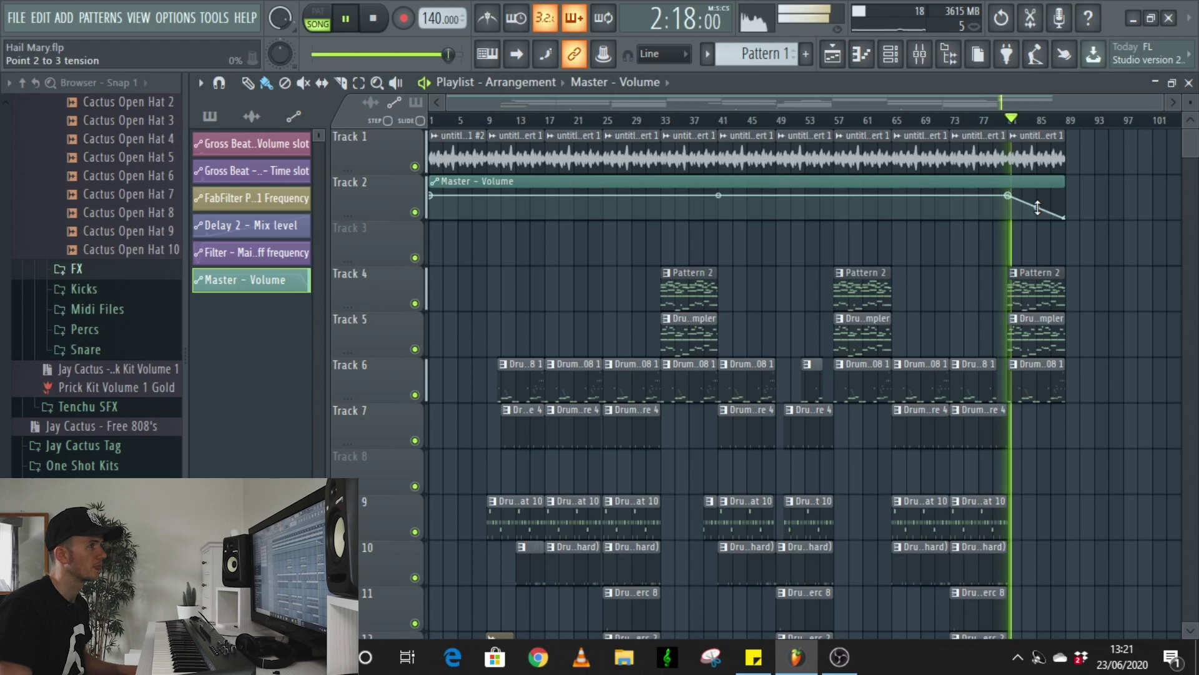
left_click_drag(1037, 205, 1037, 184)
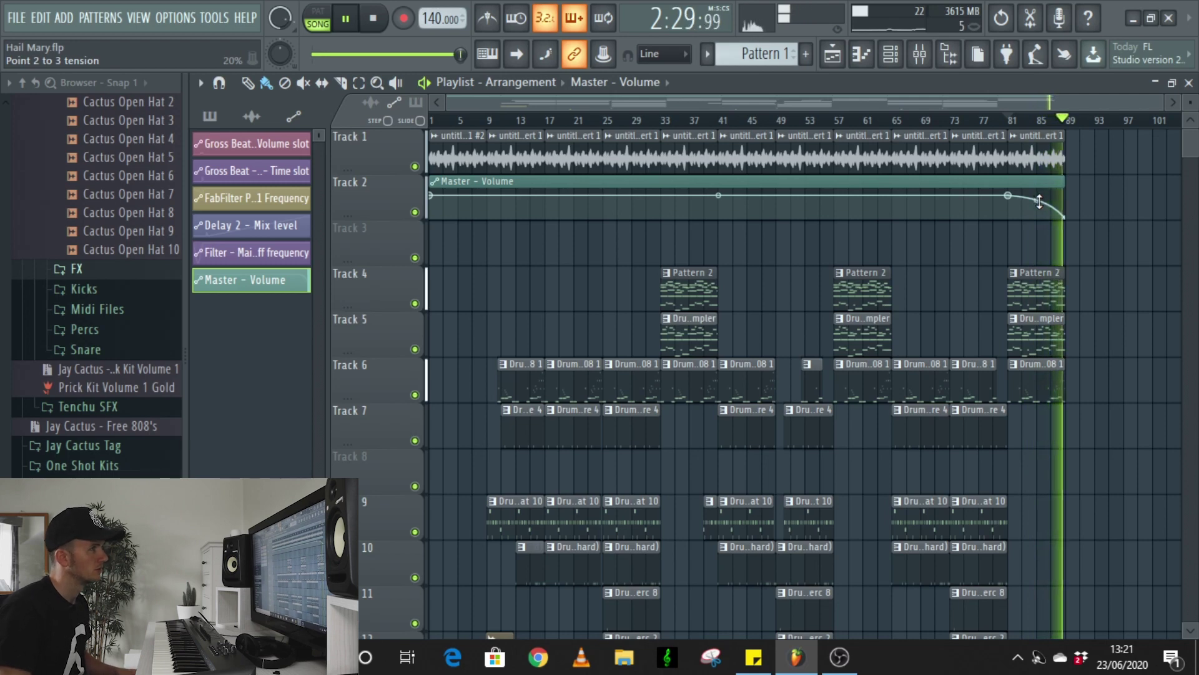
key("space")
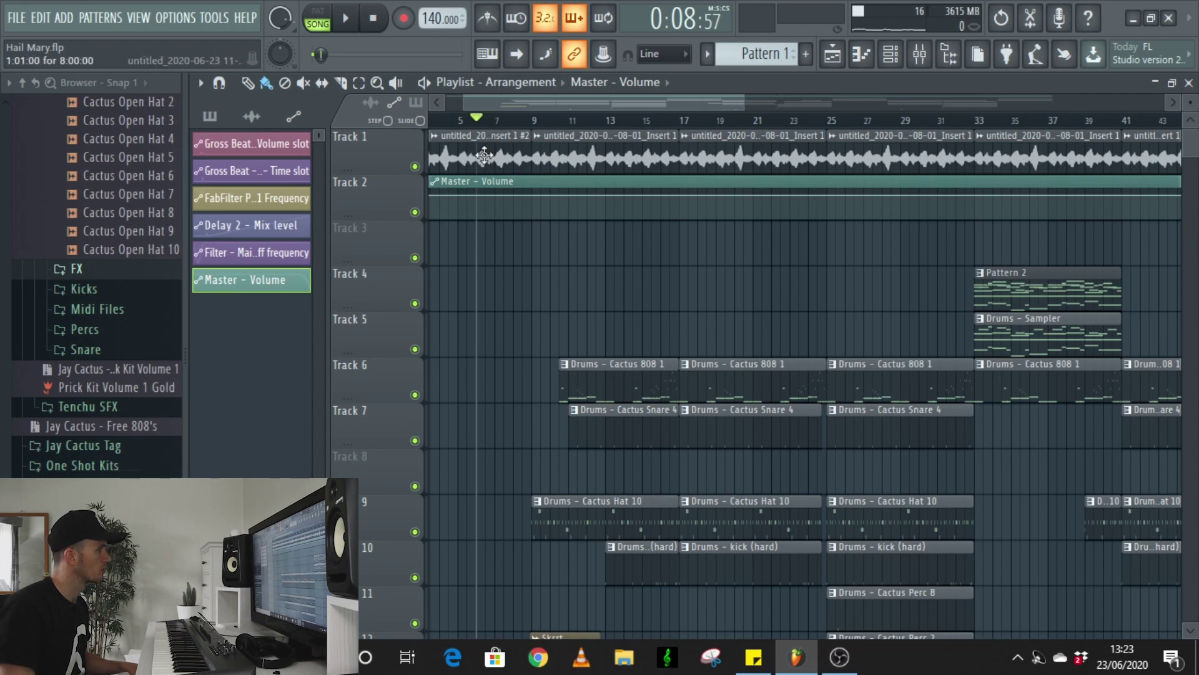
- Play the intro, then open Gross Beat on the Main Melody mixer insert
key("space")
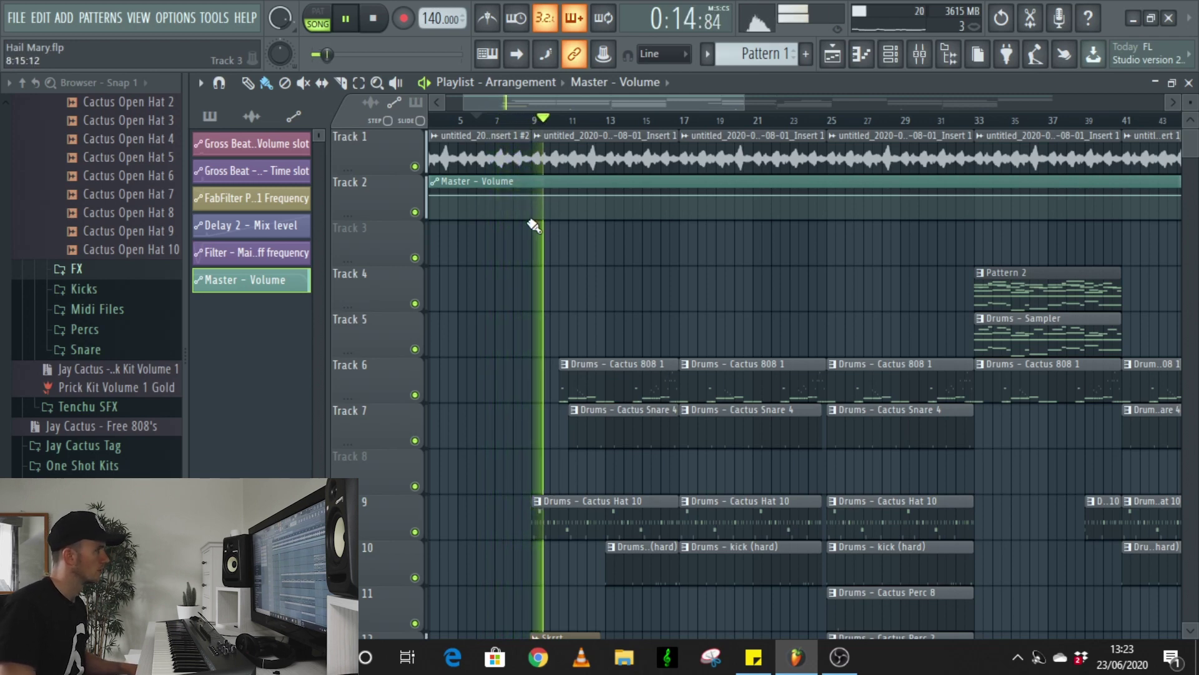
key("space")
left_click(931, 55)
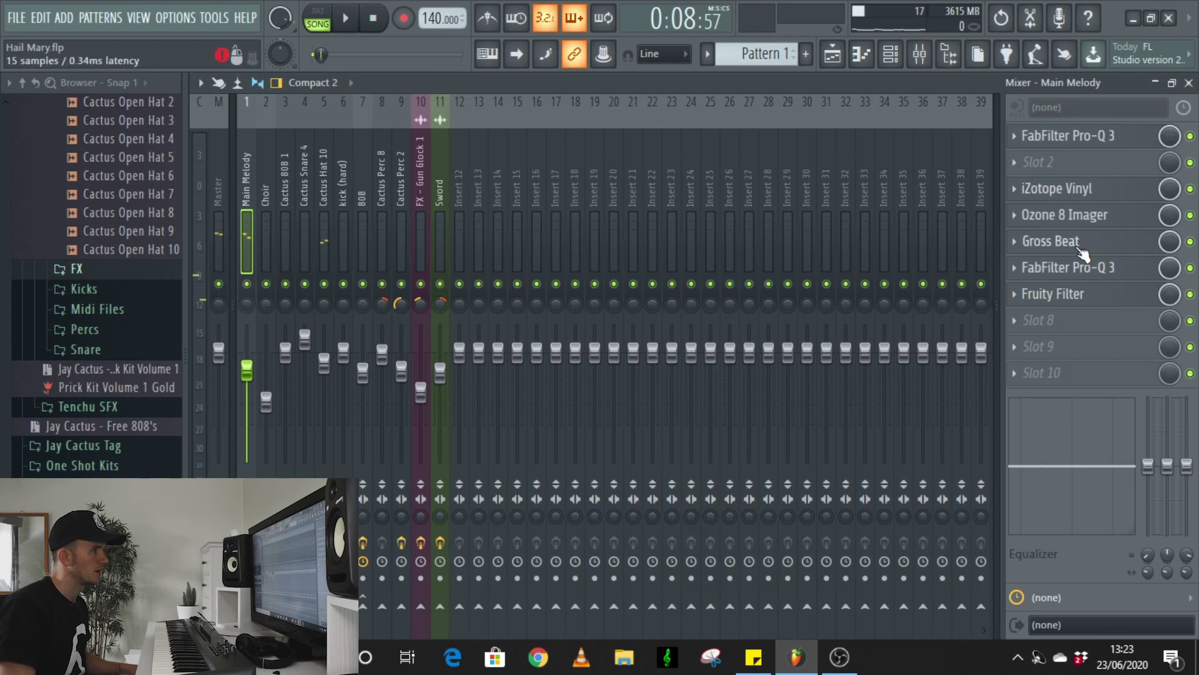
left_click(1012, 245)
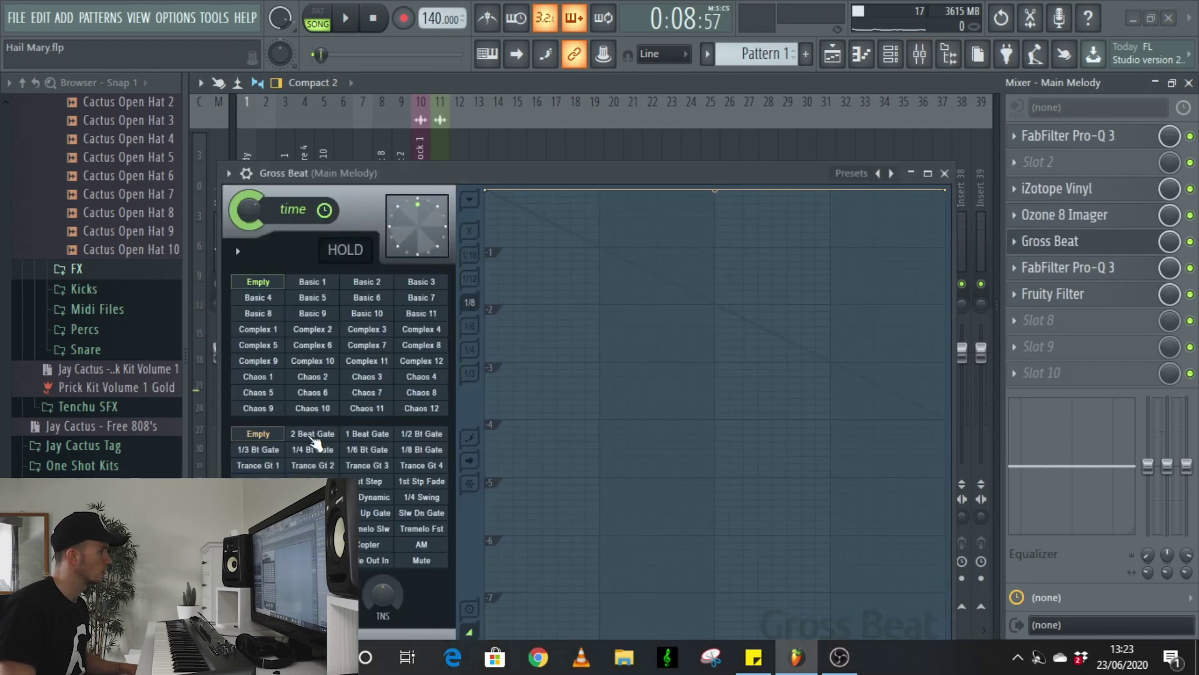
- Audition the 2 Beat, 1 Beat and 1/2 Bt Gate patterns during playback
left_click(313, 436)
key("space")
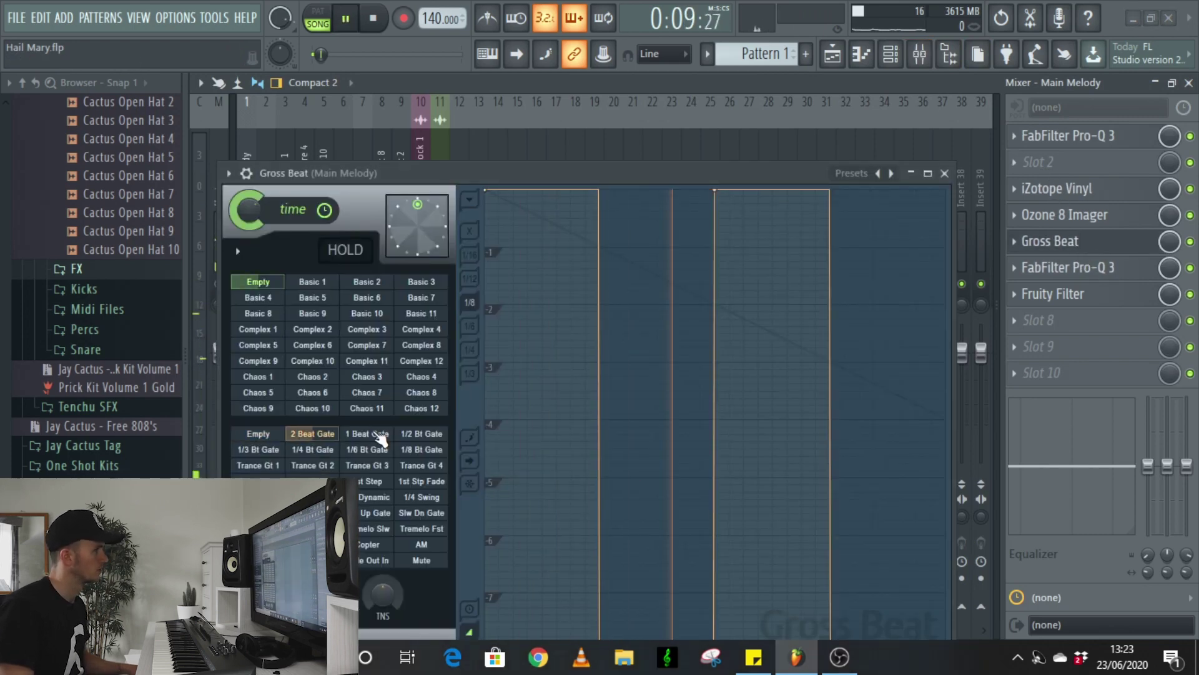
left_click(380, 435)
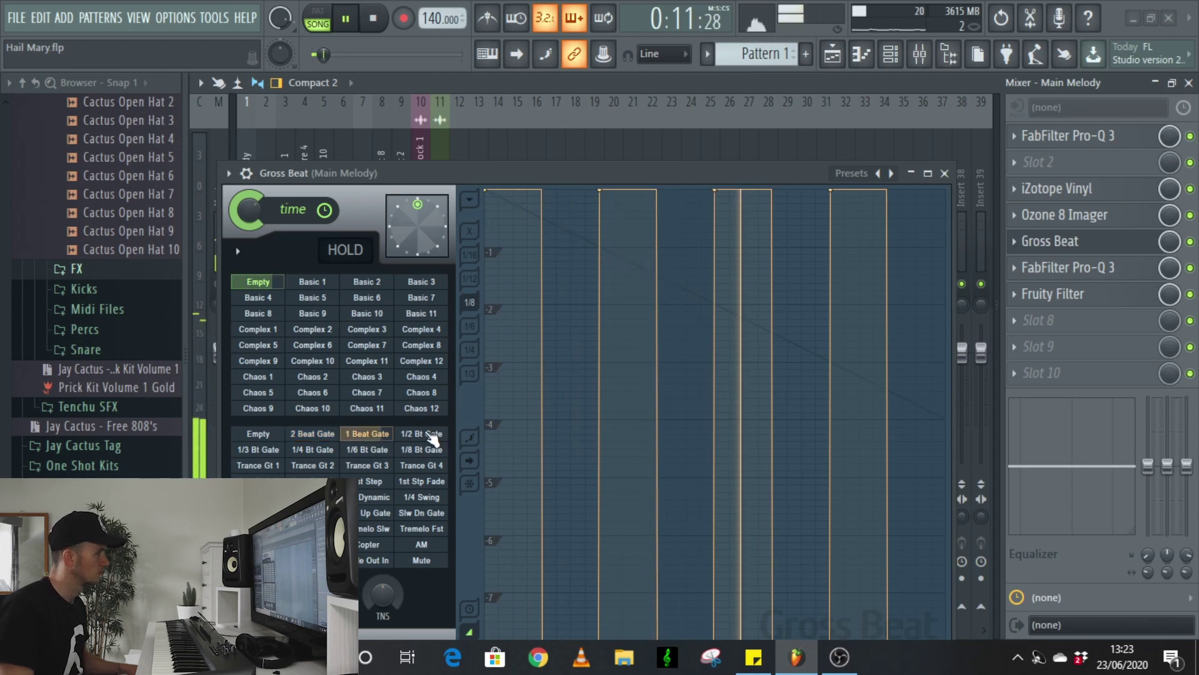
left_click(420, 435)
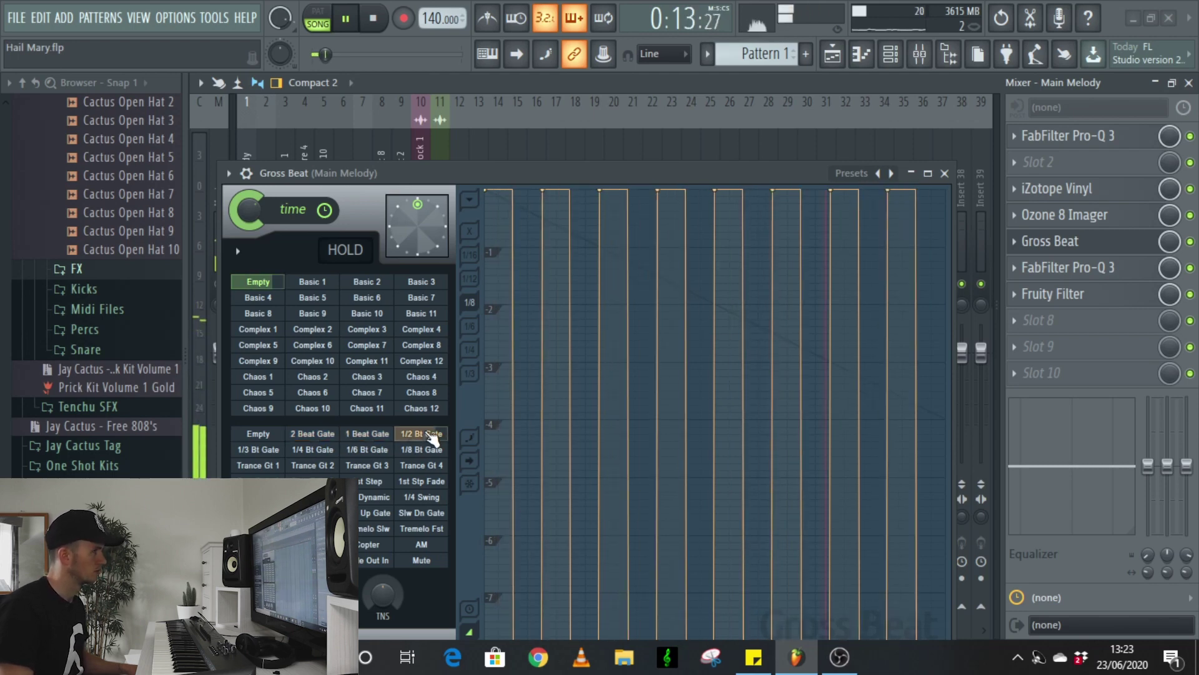
key("space")
- Try other gate patterns, clear to Empty, and settle on 2 Beat Gate
left_click(313, 437)
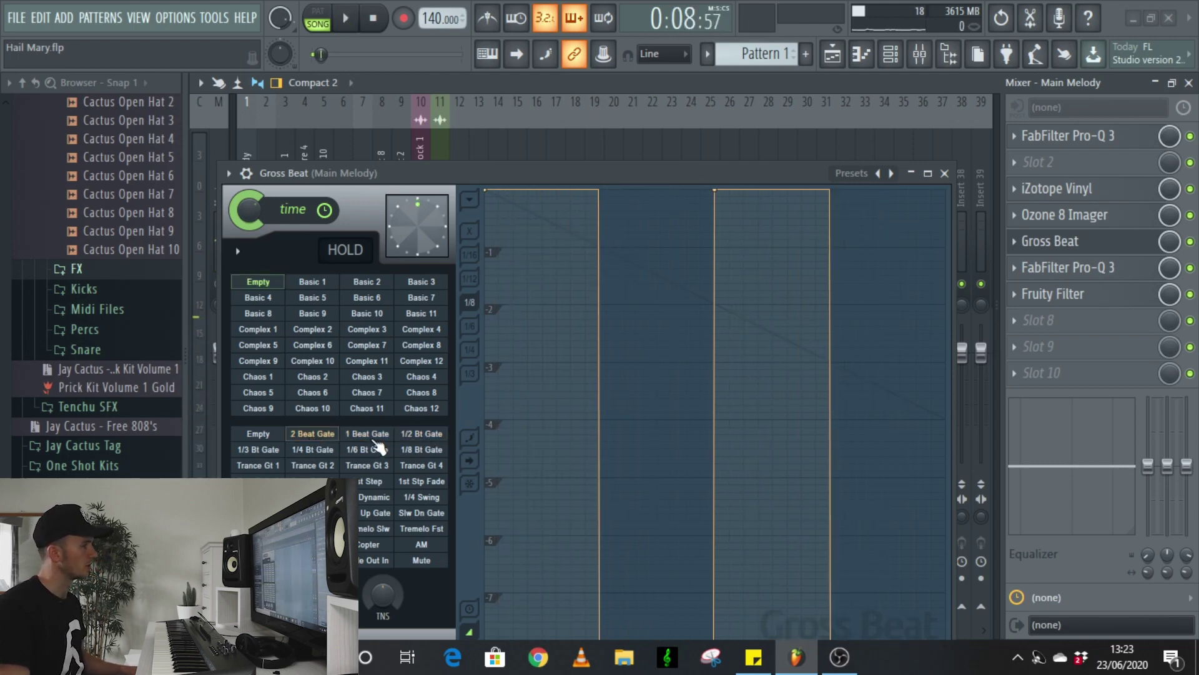
left_click(313, 448)
left_click(273, 437)
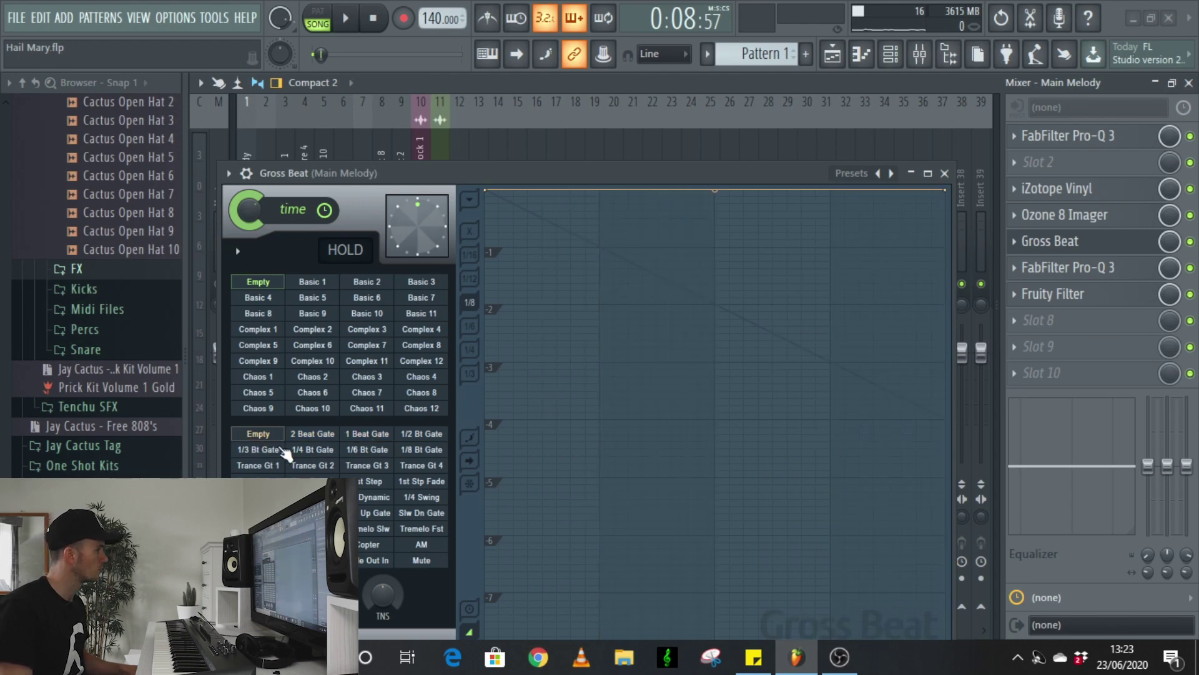
left_click(319, 436)
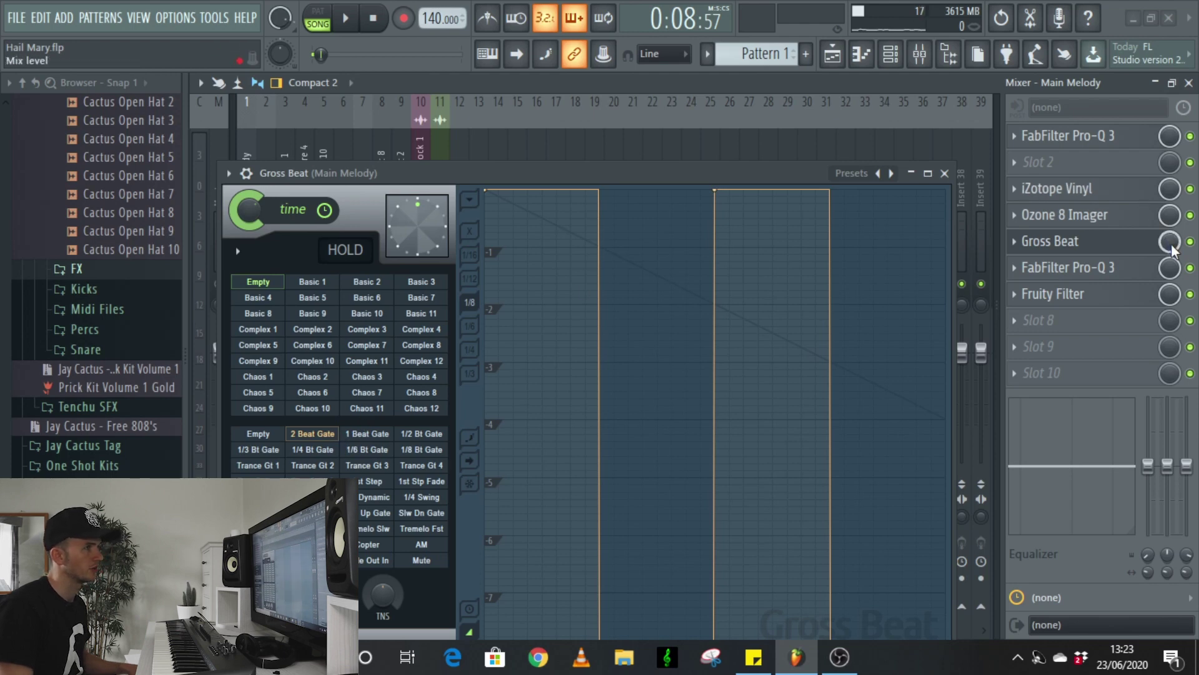
- Try the 1 Beat and 1/2 Bt Gate patterns, then reset the volume gate to Empty
left_click(1062, 322)
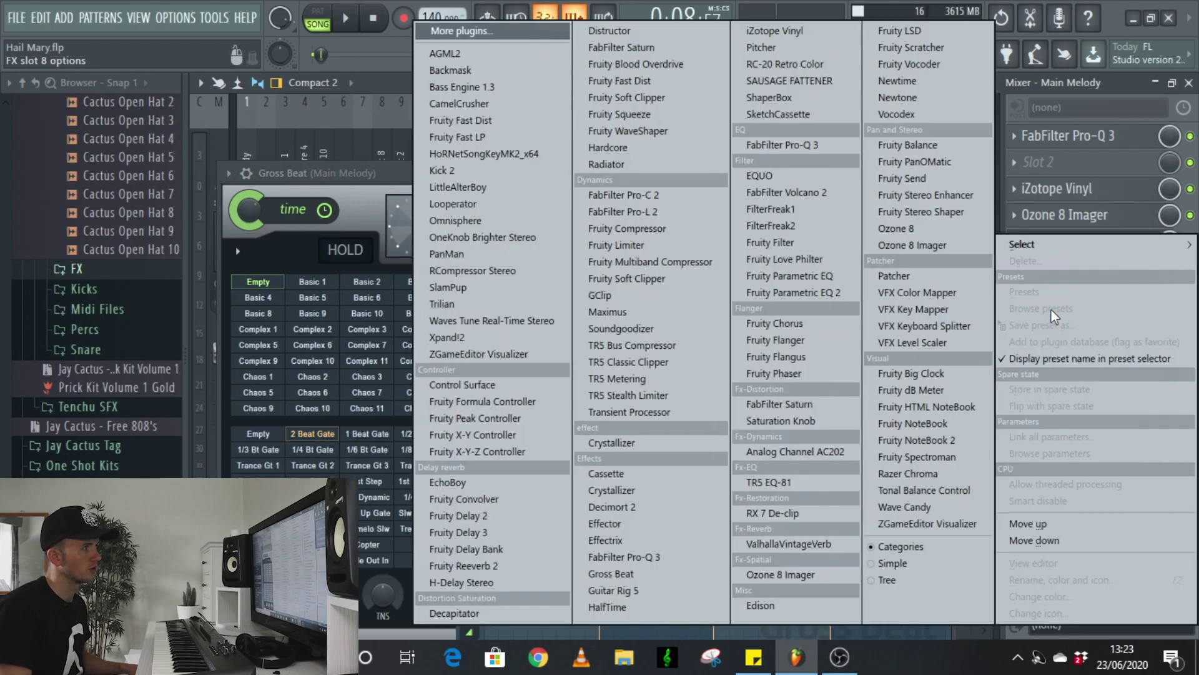
key("Escape")
left_click(382, 434)
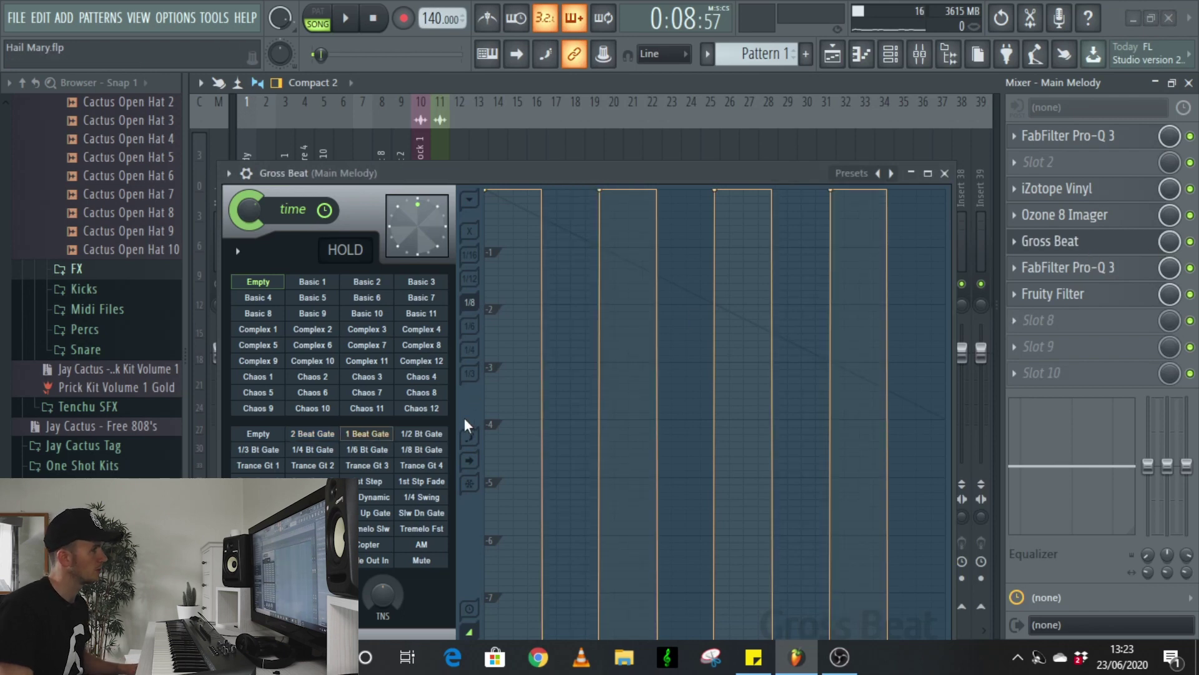
left_click(434, 436)
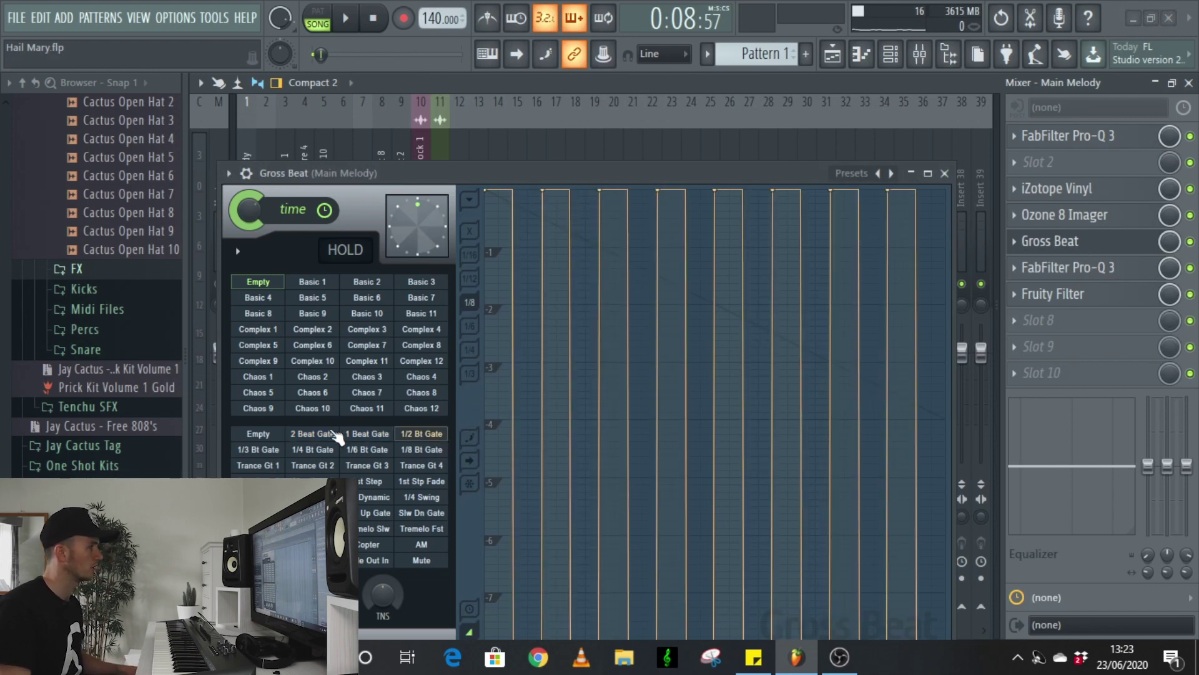
left_click(367, 434)
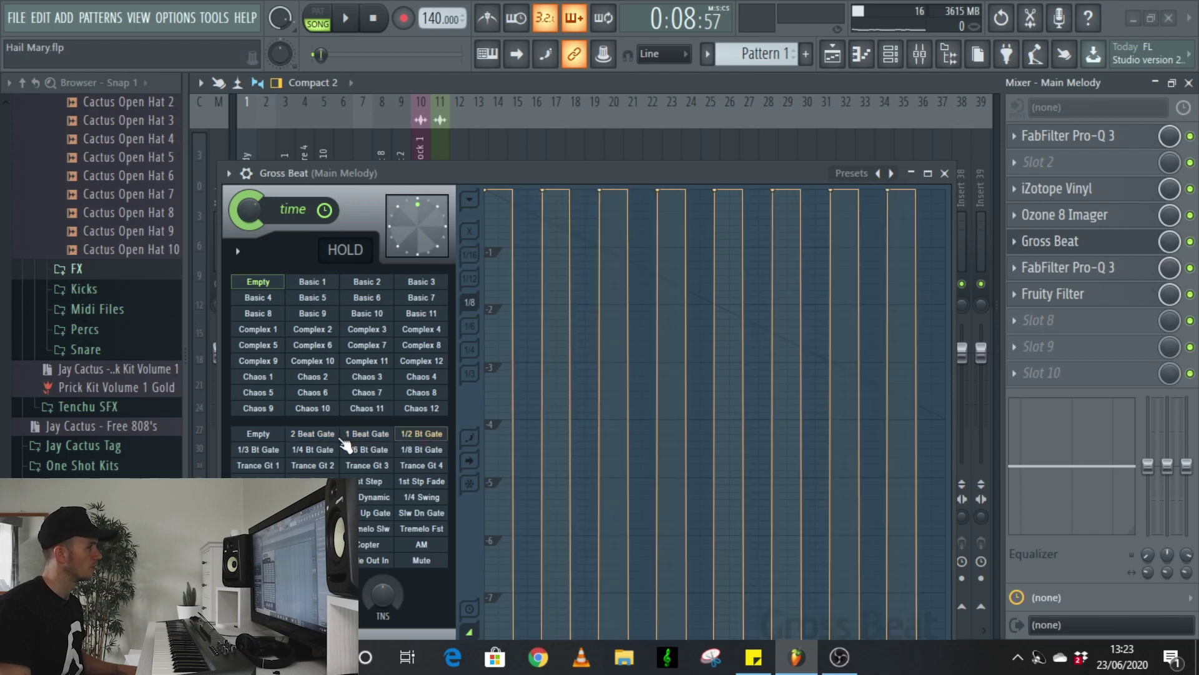
left_click(258, 434)
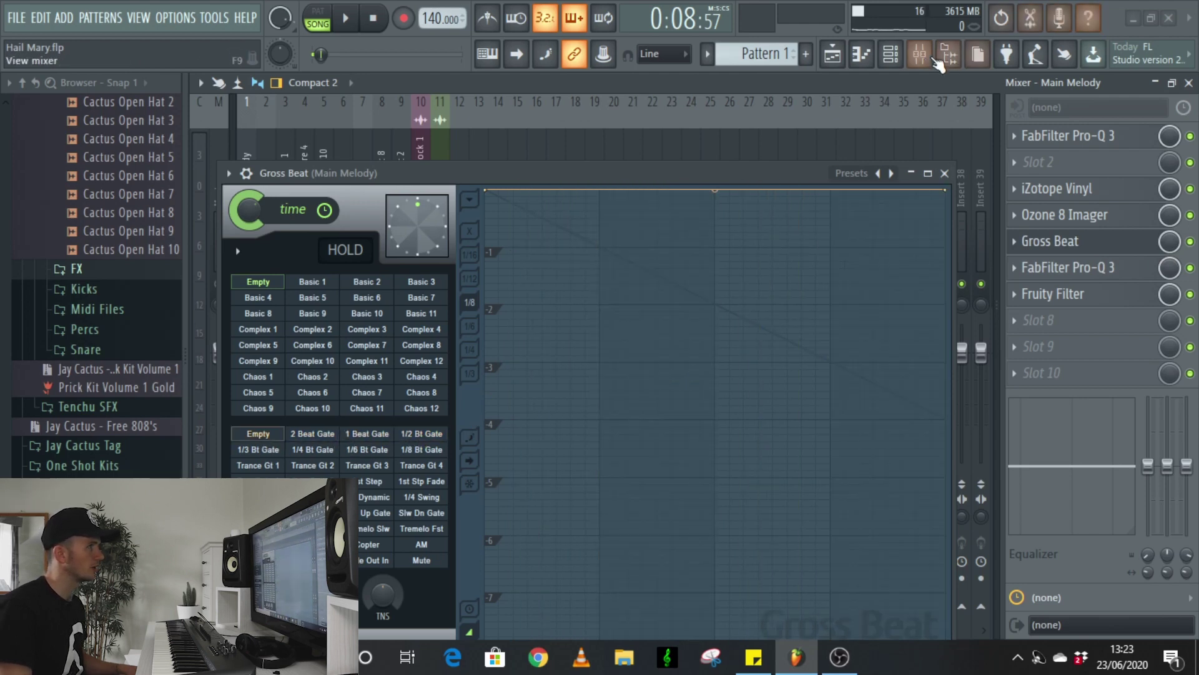
- Create an automation clip for Gross Beat's volume preset slot and view it on Track 3
right_click(268, 444)
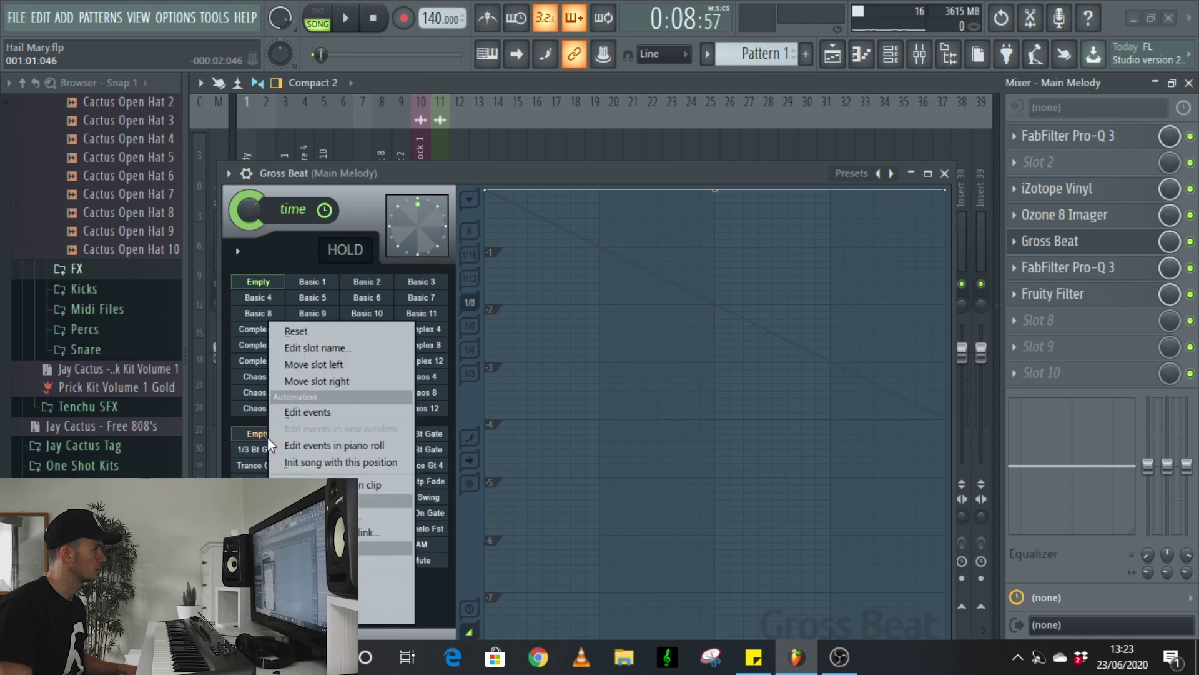
right_click(257, 443)
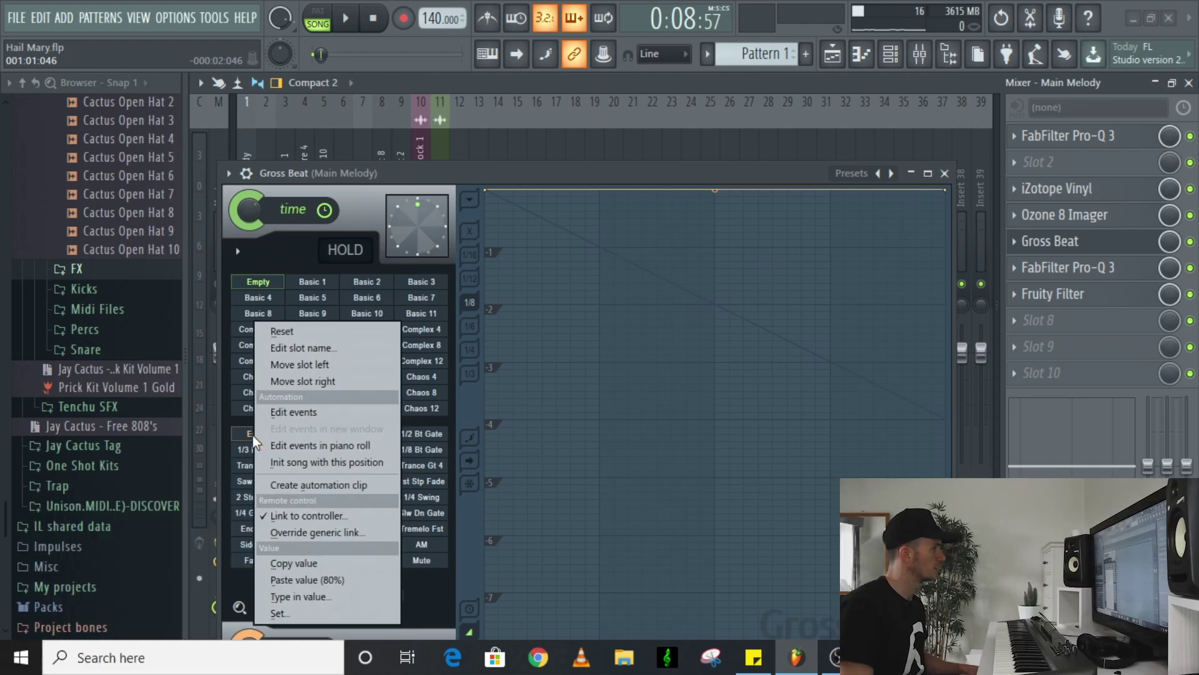
left_click(319, 487)
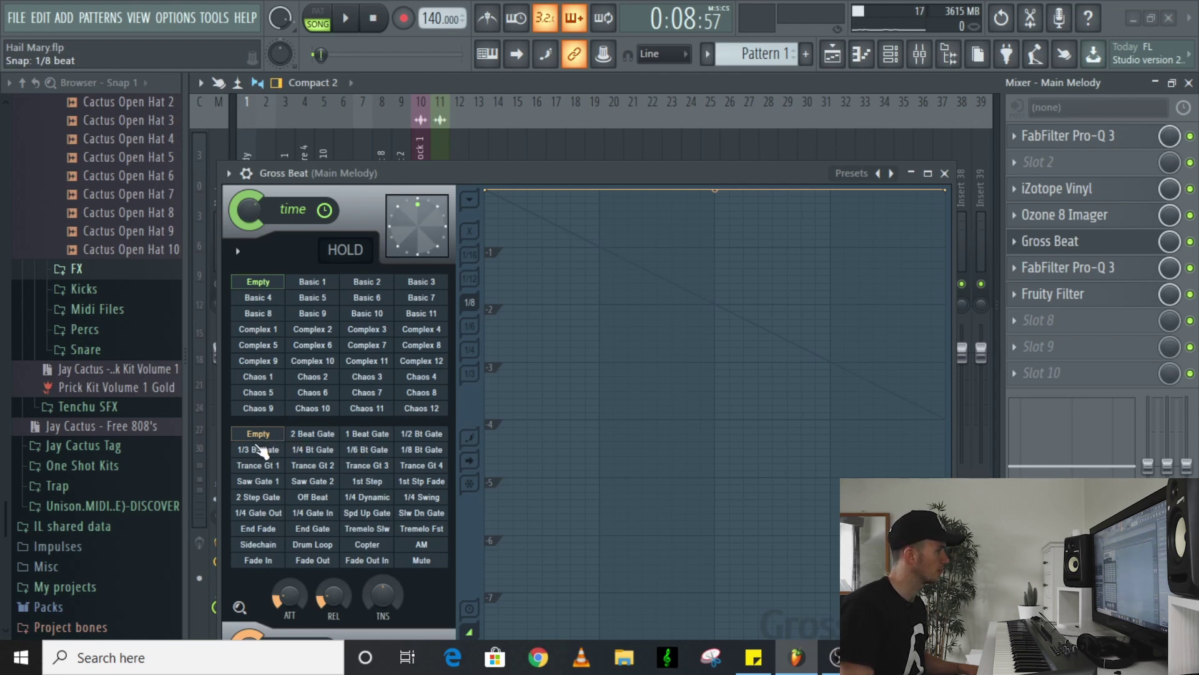
left_click(833, 55)
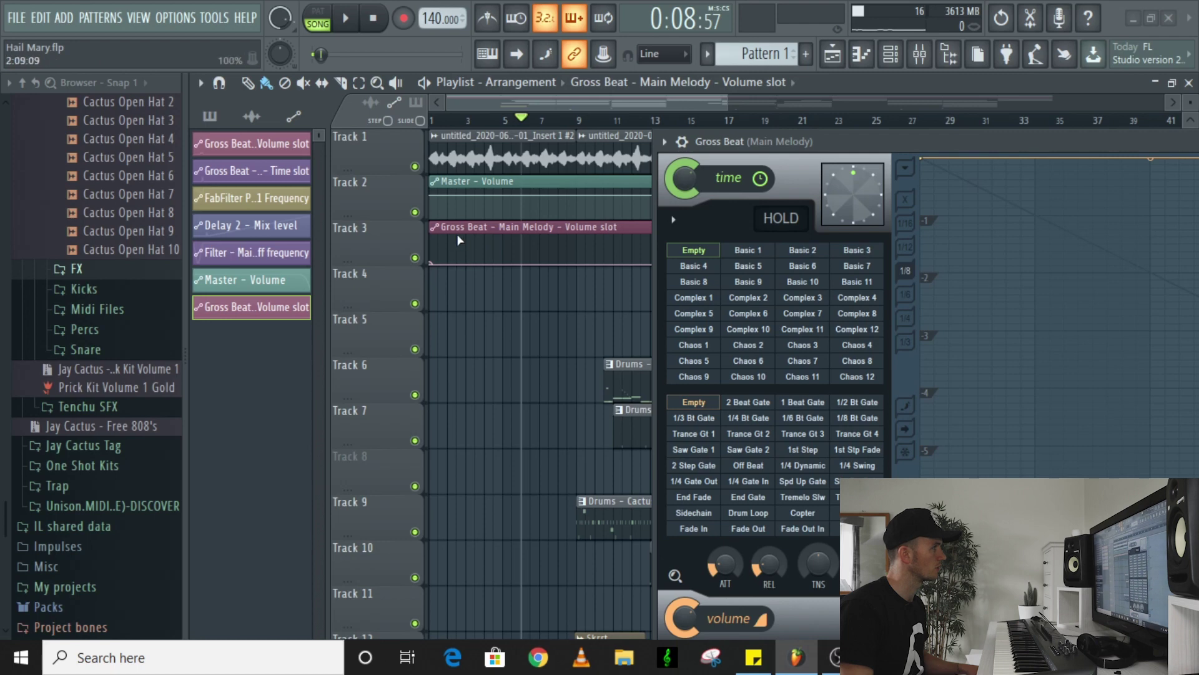
- Add a point at bar 6 on the volume-slot curve and make it a hard step
right_click(523, 252)
right_click(522, 253)
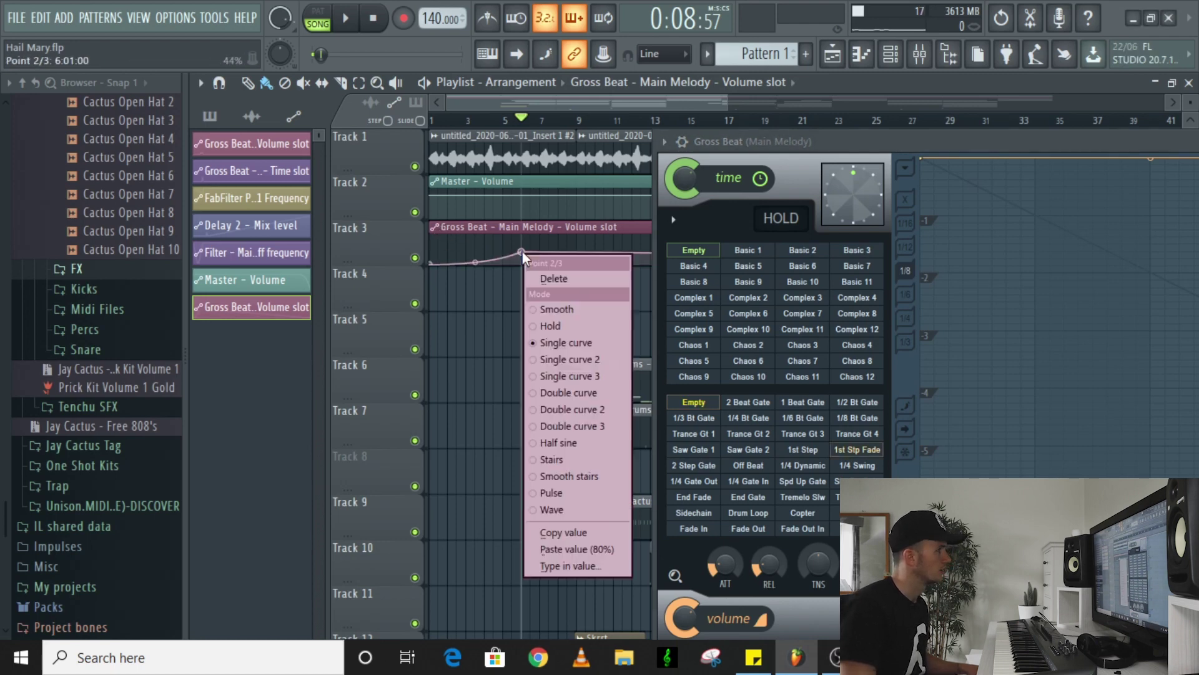
left_click(555, 113)
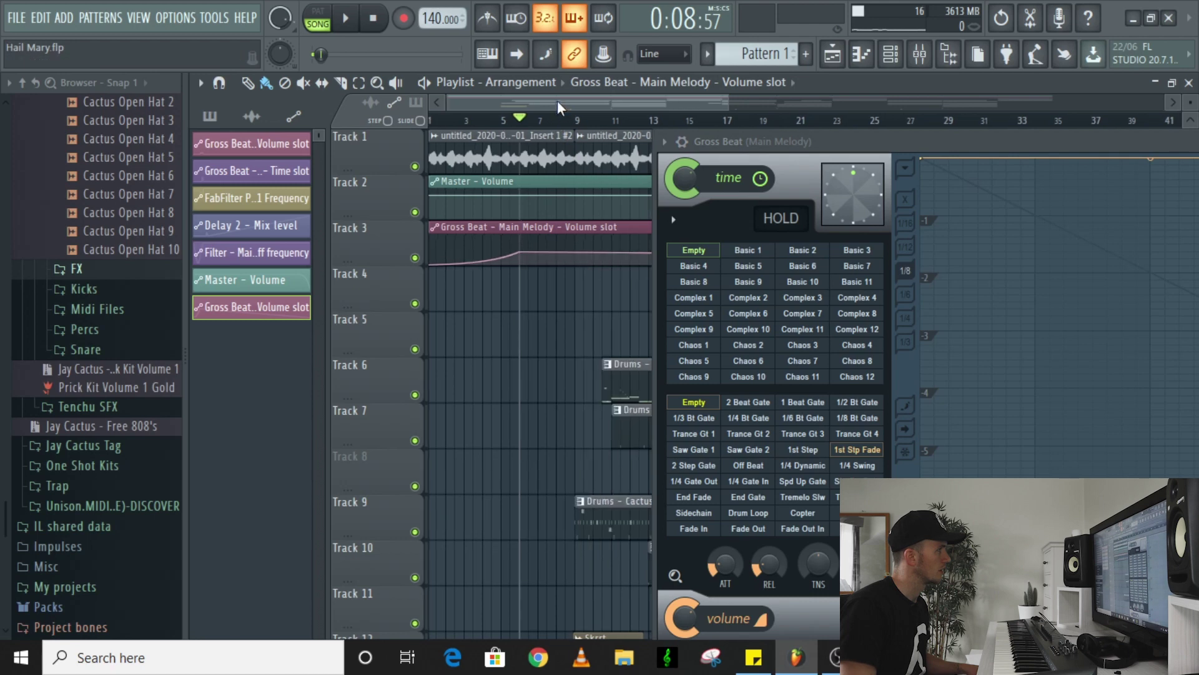
right_click(521, 252)
left_click(557, 324)
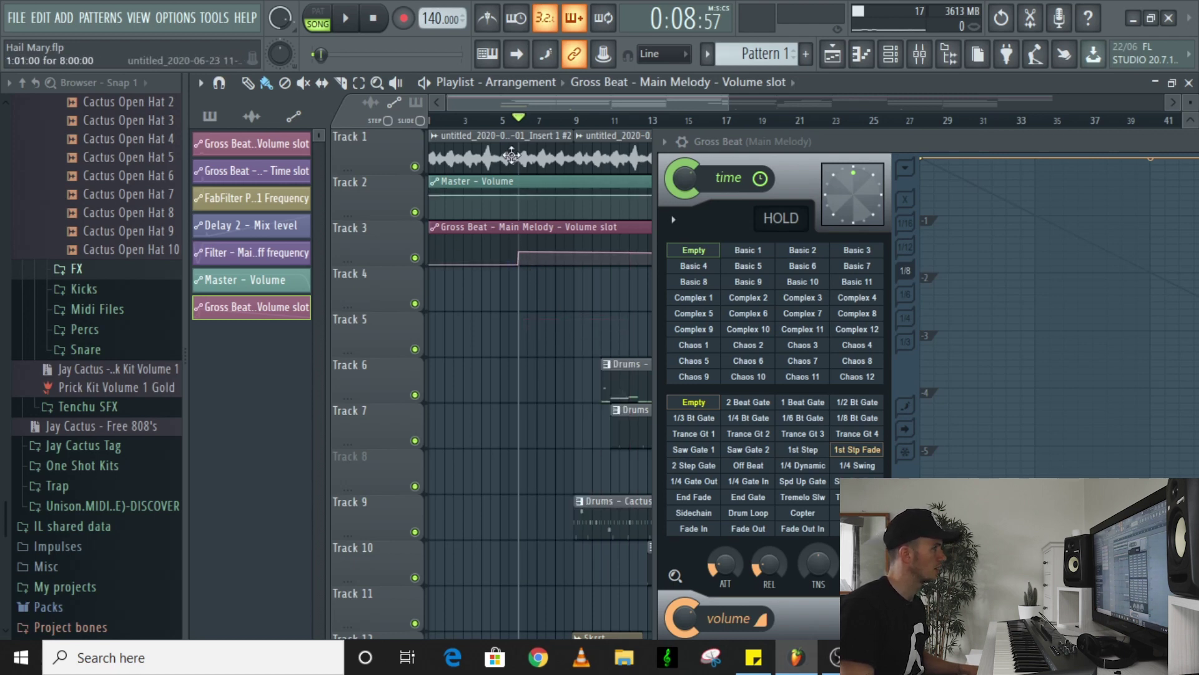
- Audition around bar 6 and raise the point to the 1/4 Gate Out pattern
key("space")
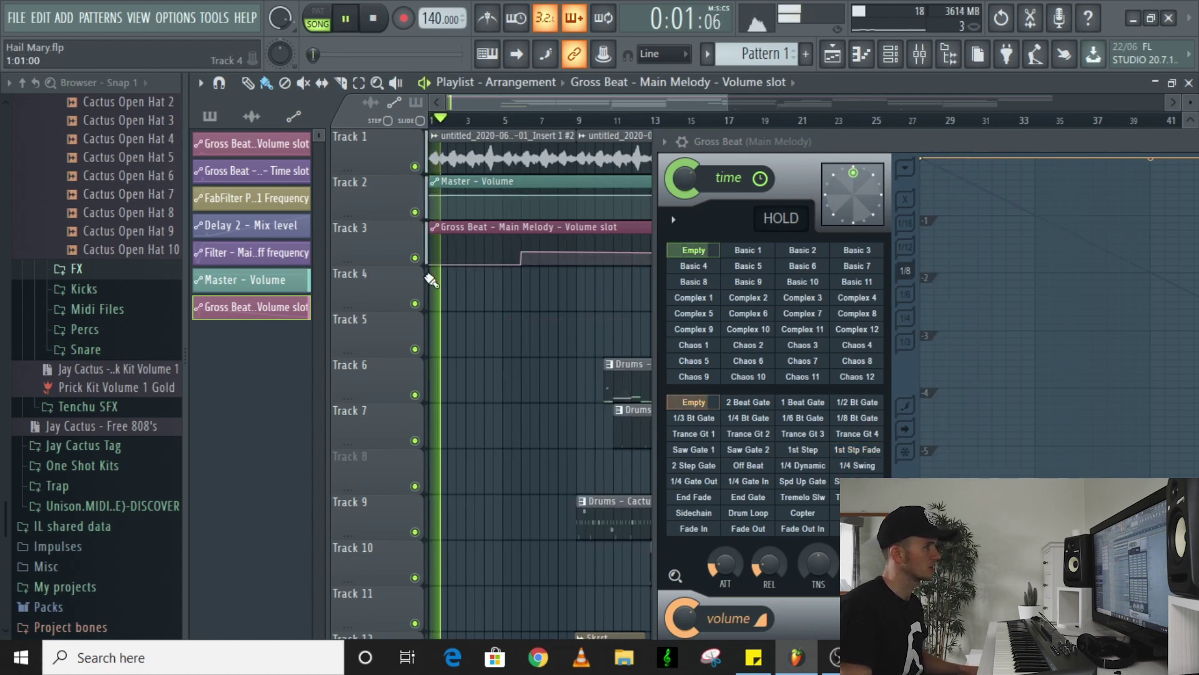
left_click(521, 120)
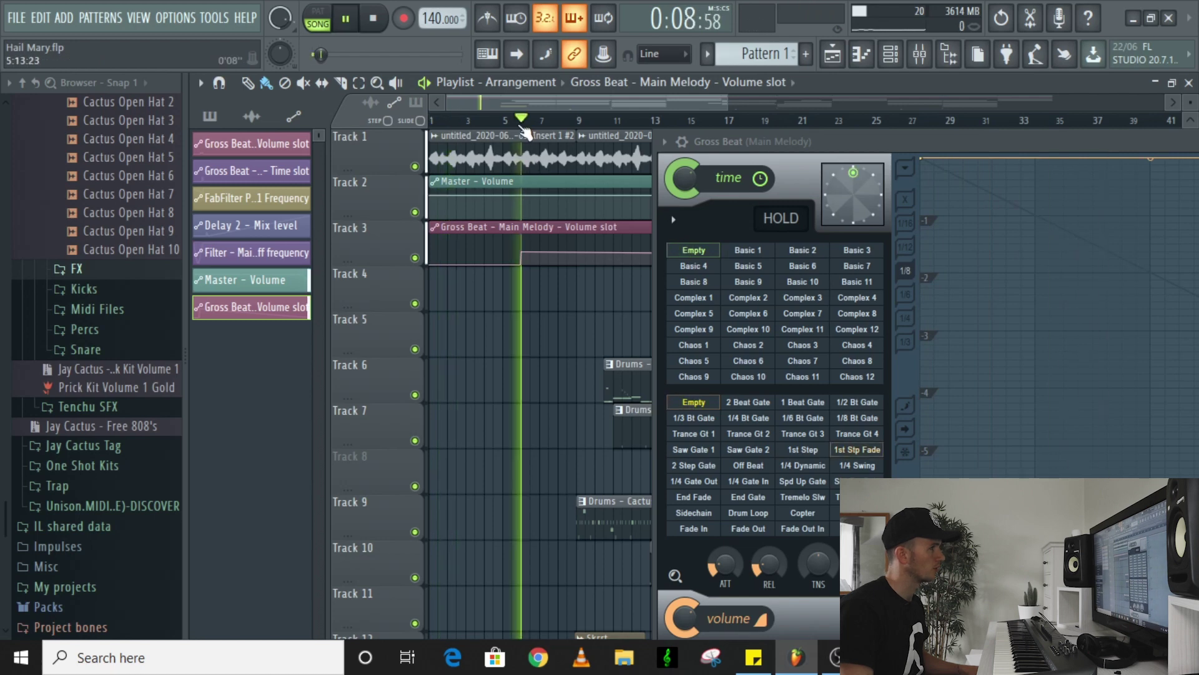
left_click(521, 121)
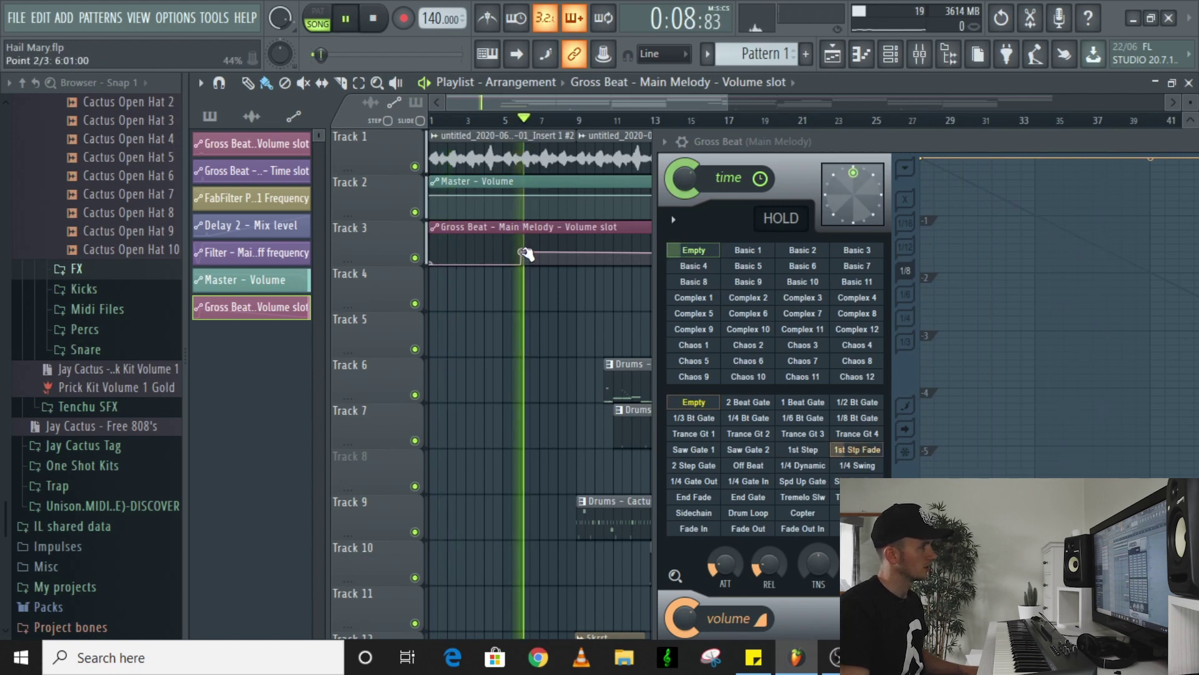
key("space")
left_click_drag(524, 252, 524, 249)
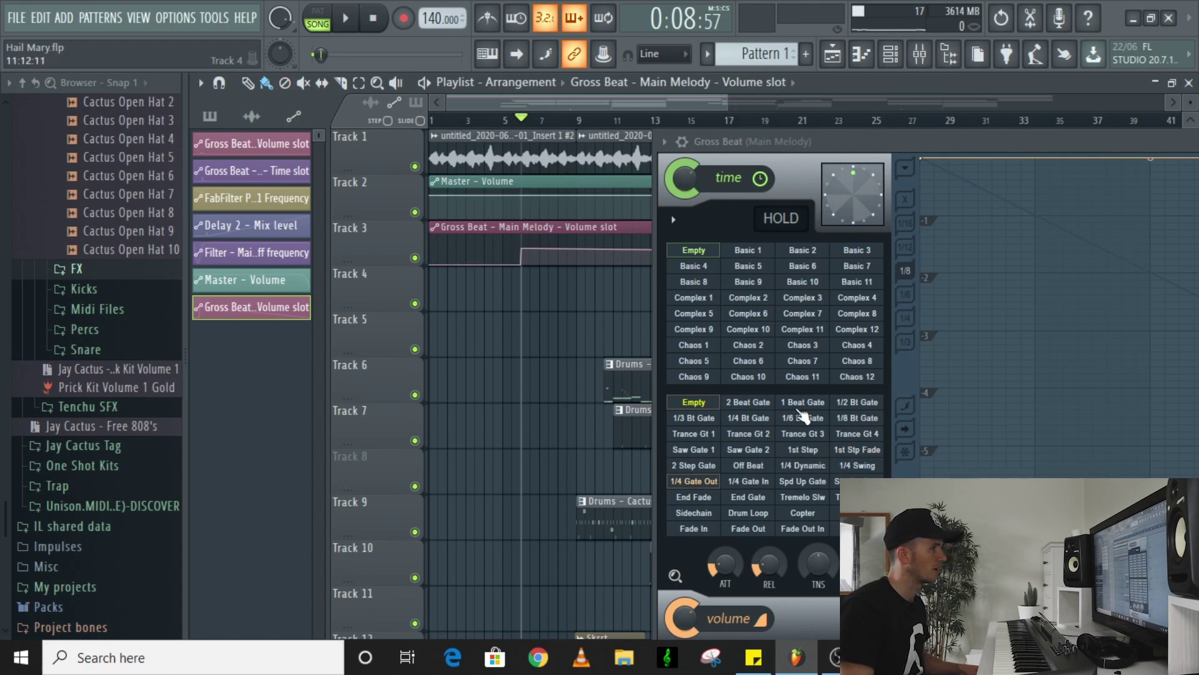
right_click(762, 409)
- Copy the 2 Beat Gate slot value and paste it onto the automation point
key("Escape")
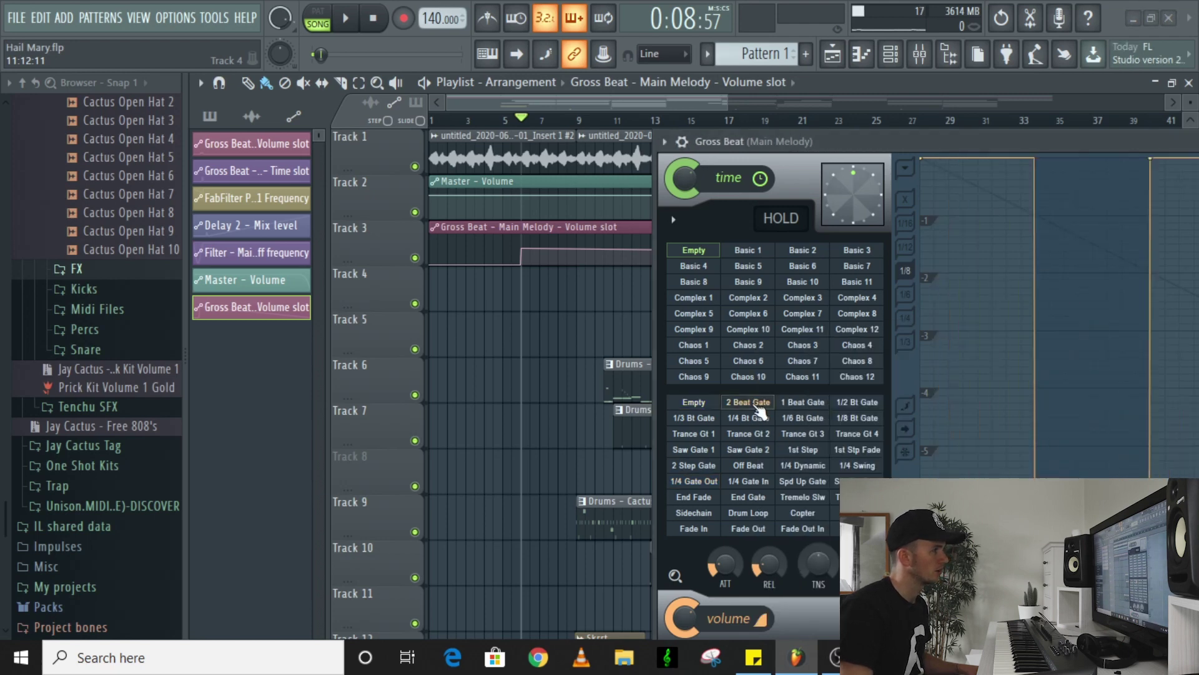
right_click(759, 410)
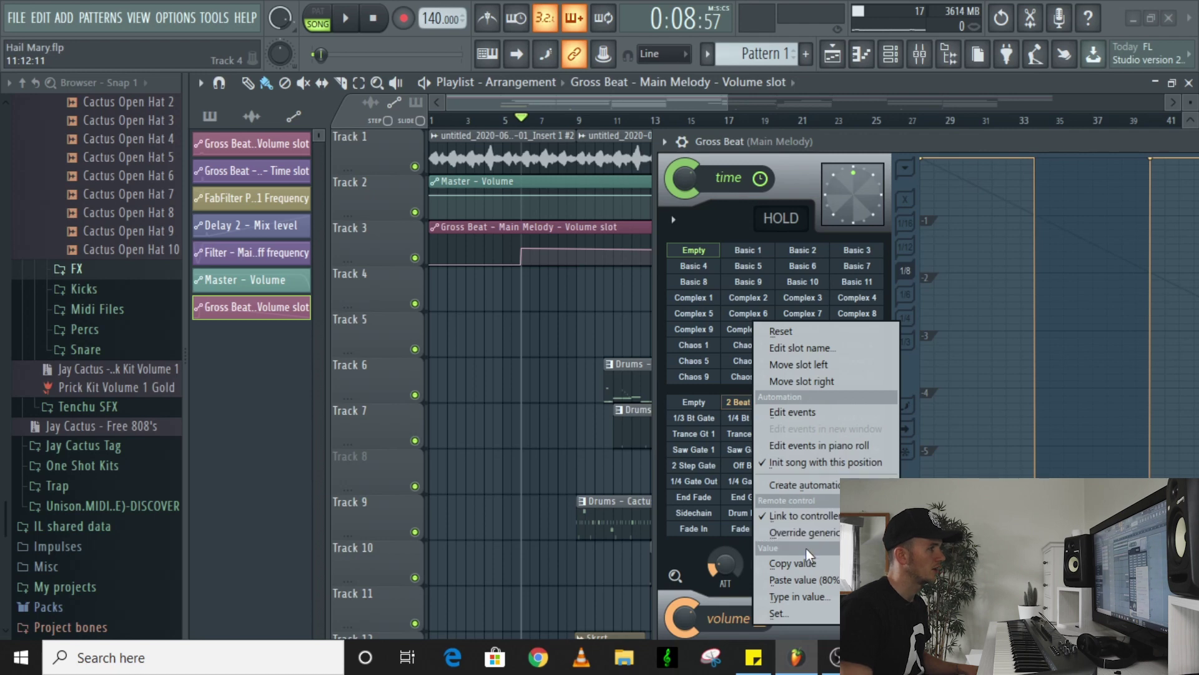
left_click(814, 563)
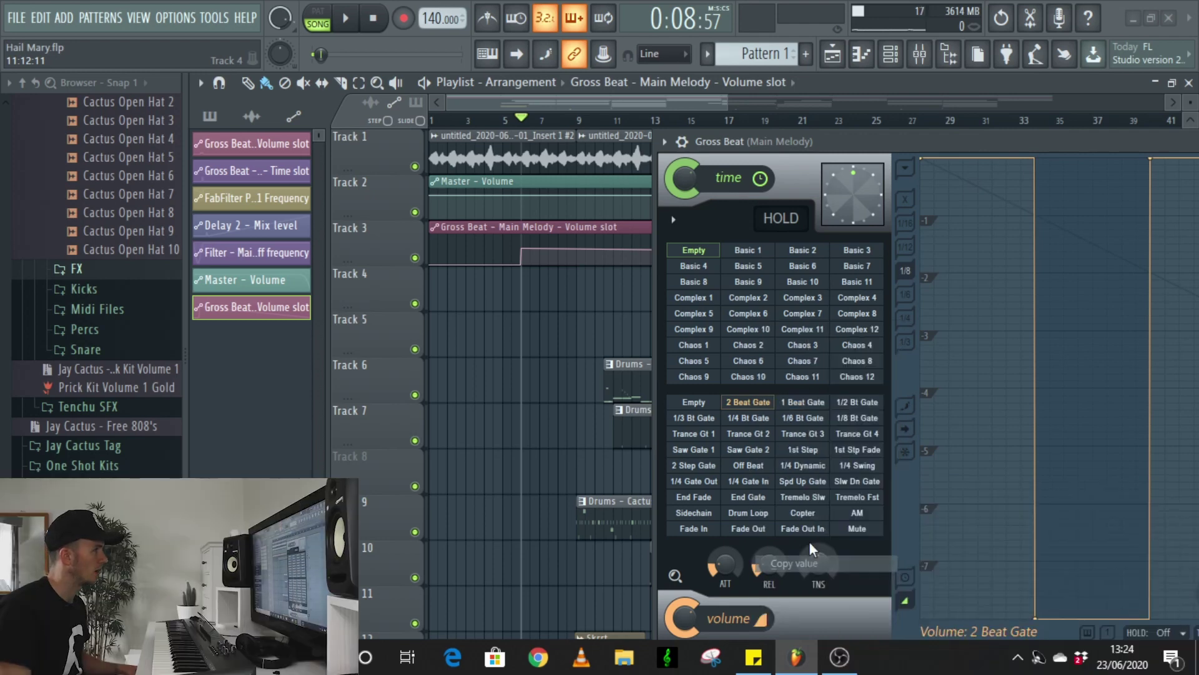
right_click(524, 249)
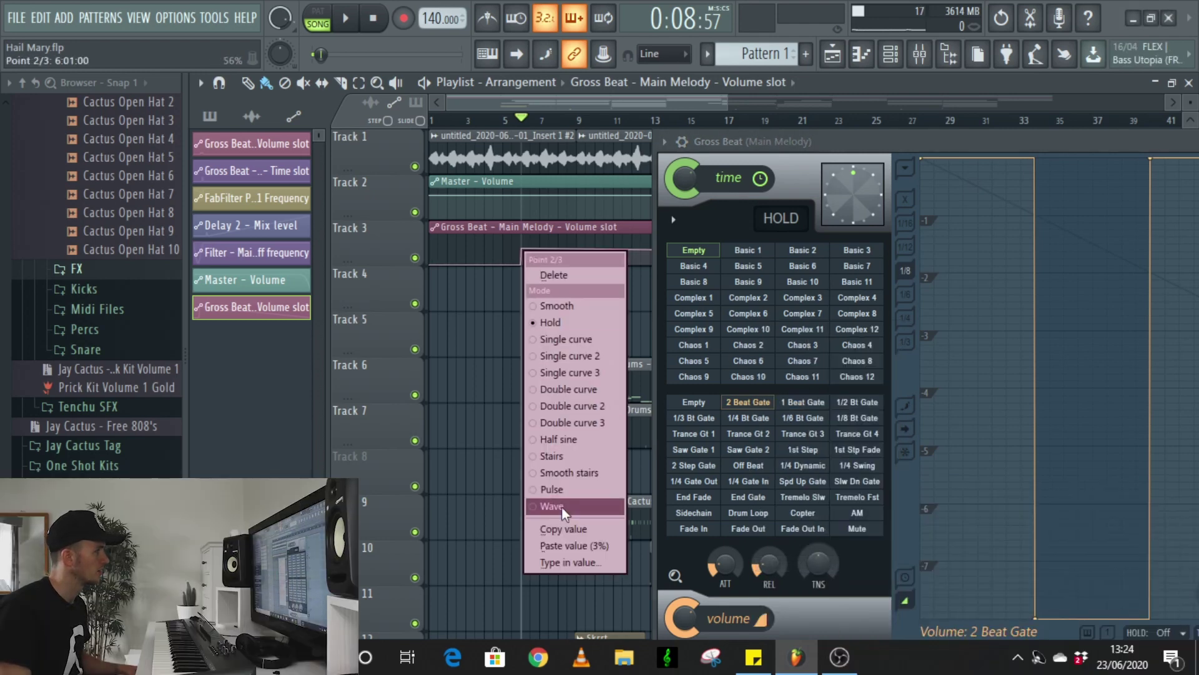
left_click(572, 546)
key("space")
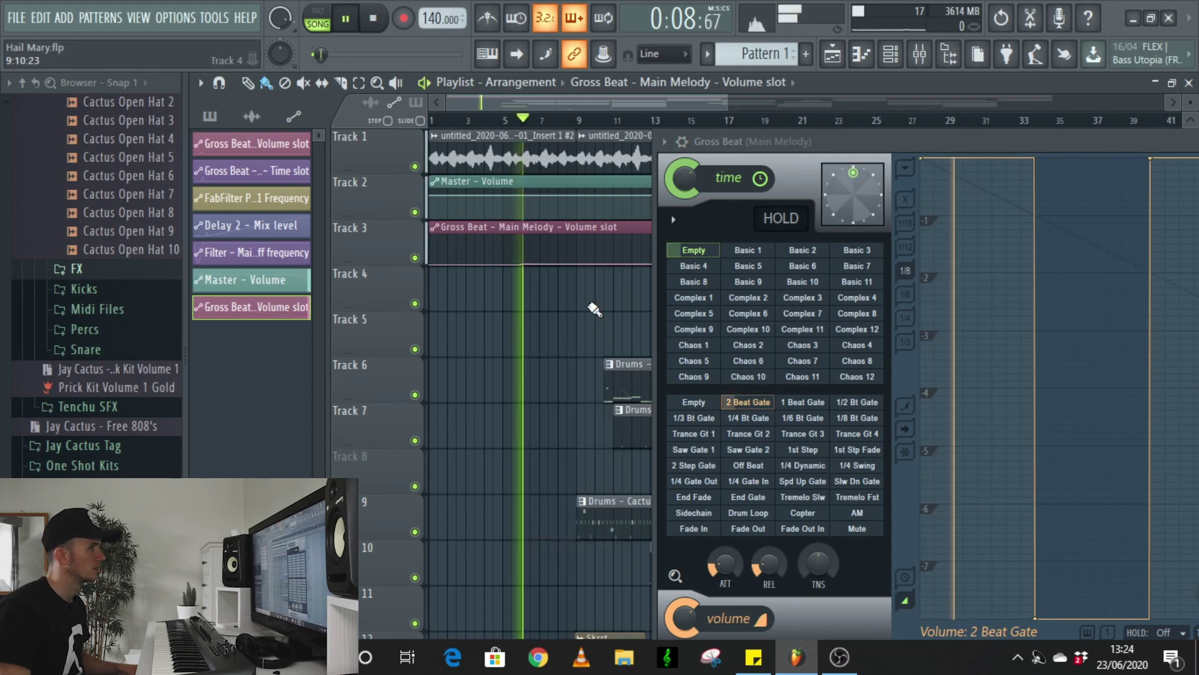
key("space")
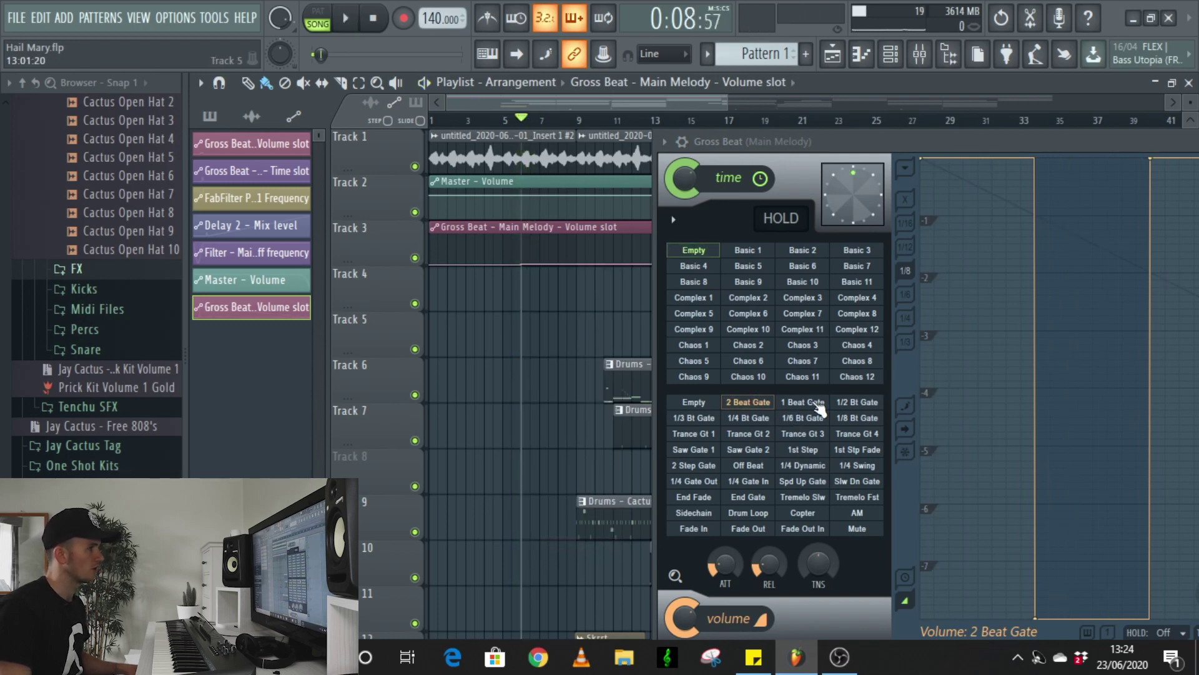
- Copy the 1 Beat Gate slot value and paste it onto a new point near bar 7
left_click(815, 404)
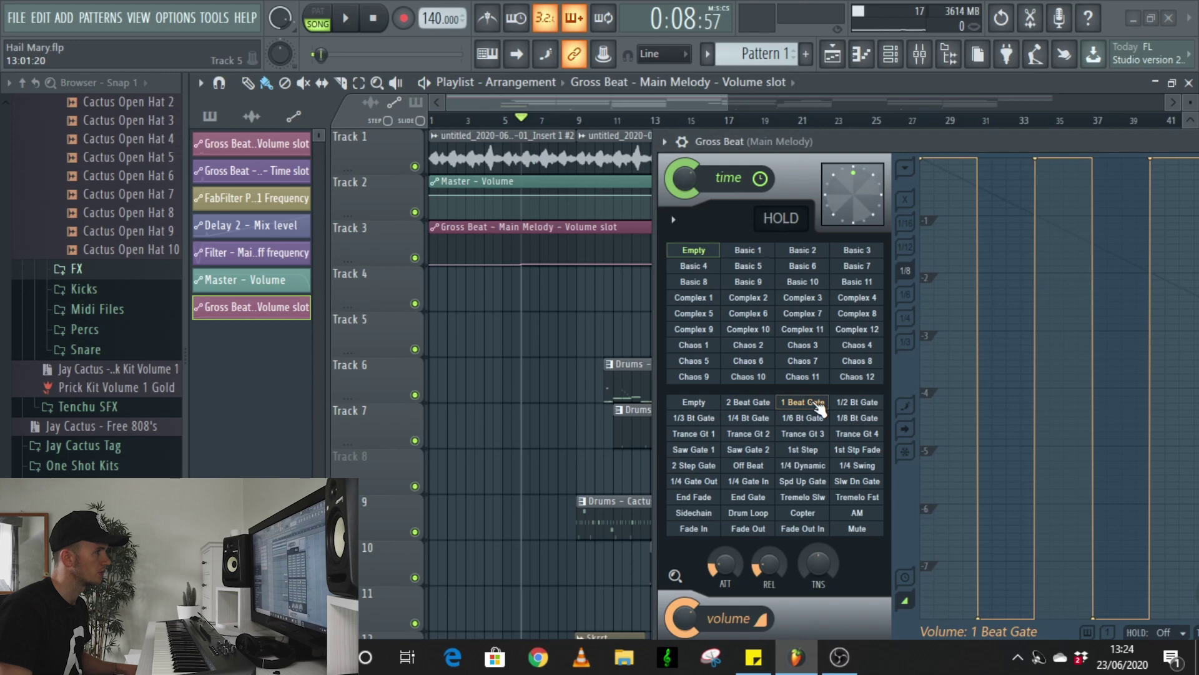
right_click(816, 406)
left_click(868, 562)
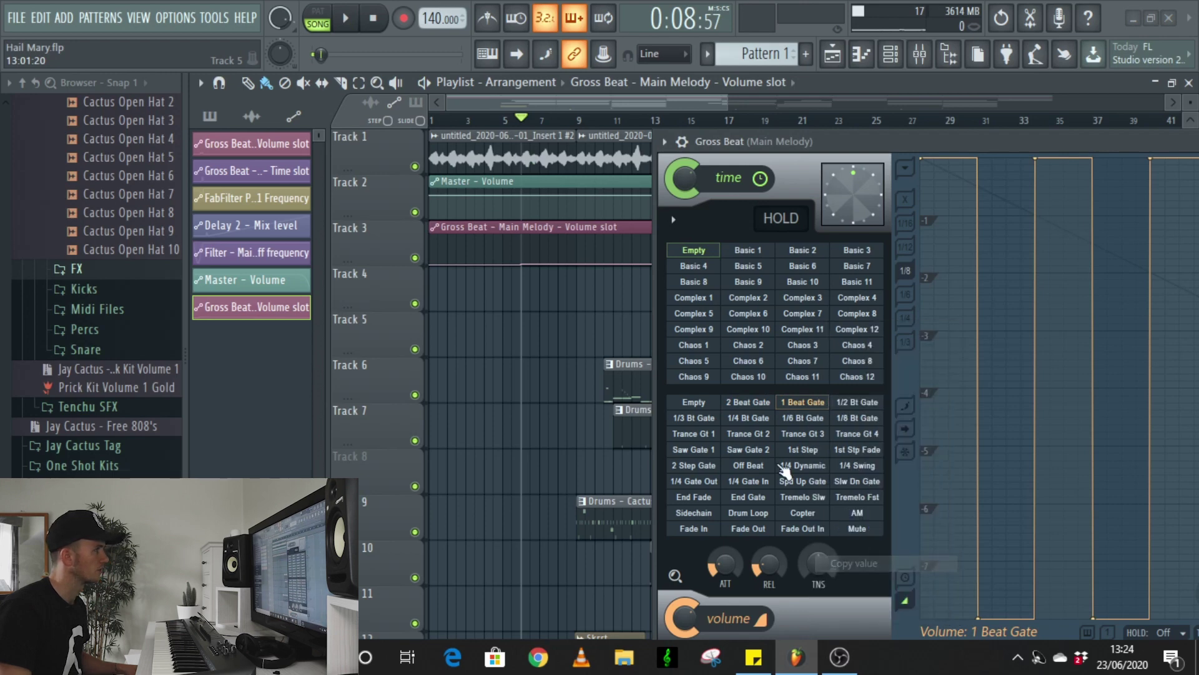
key("space")
scroll(541, 264, "up", 2)
key("space")
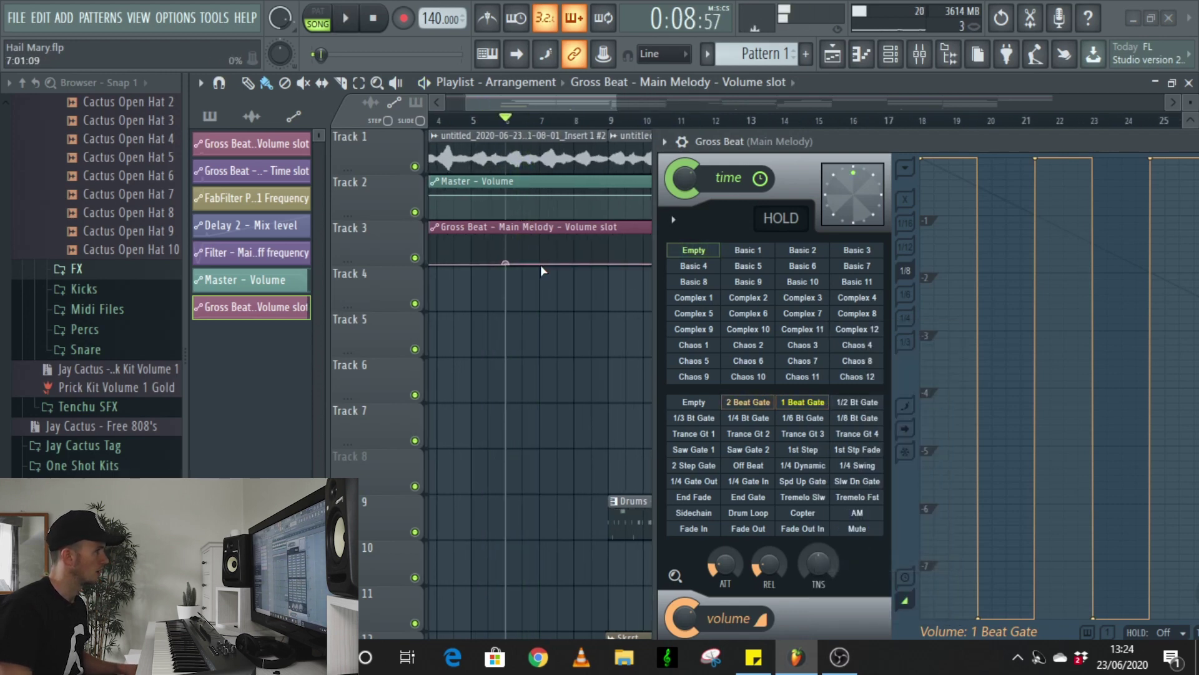
left_click(539, 244)
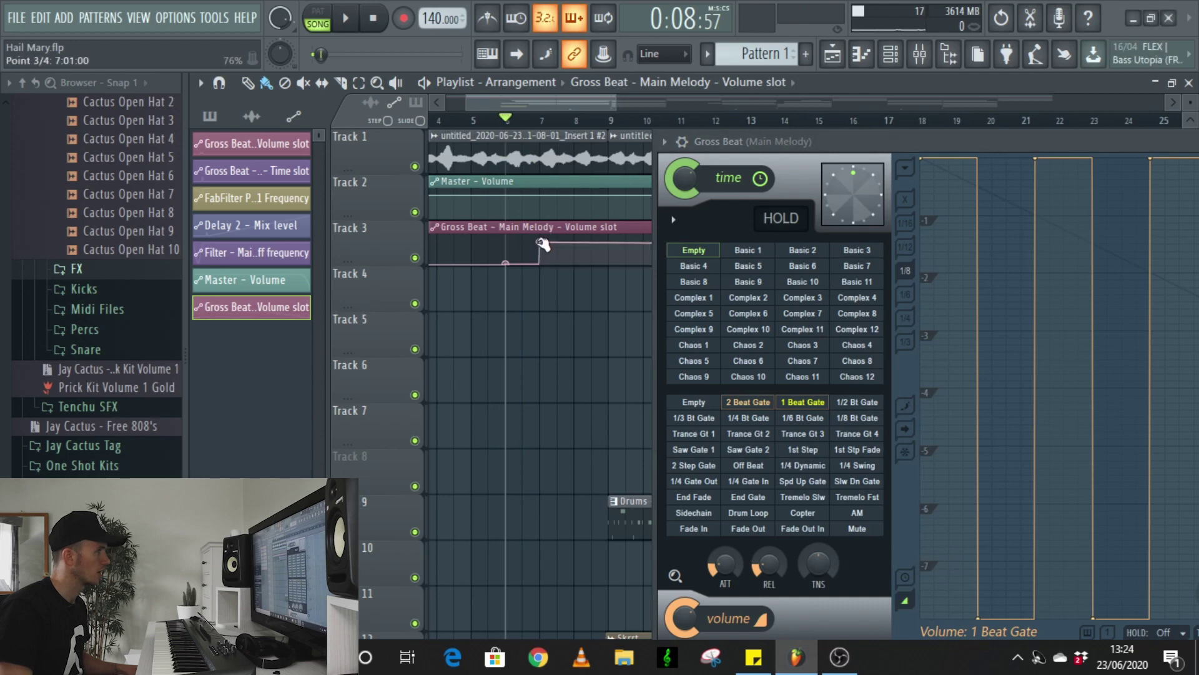
right_click(541, 243)
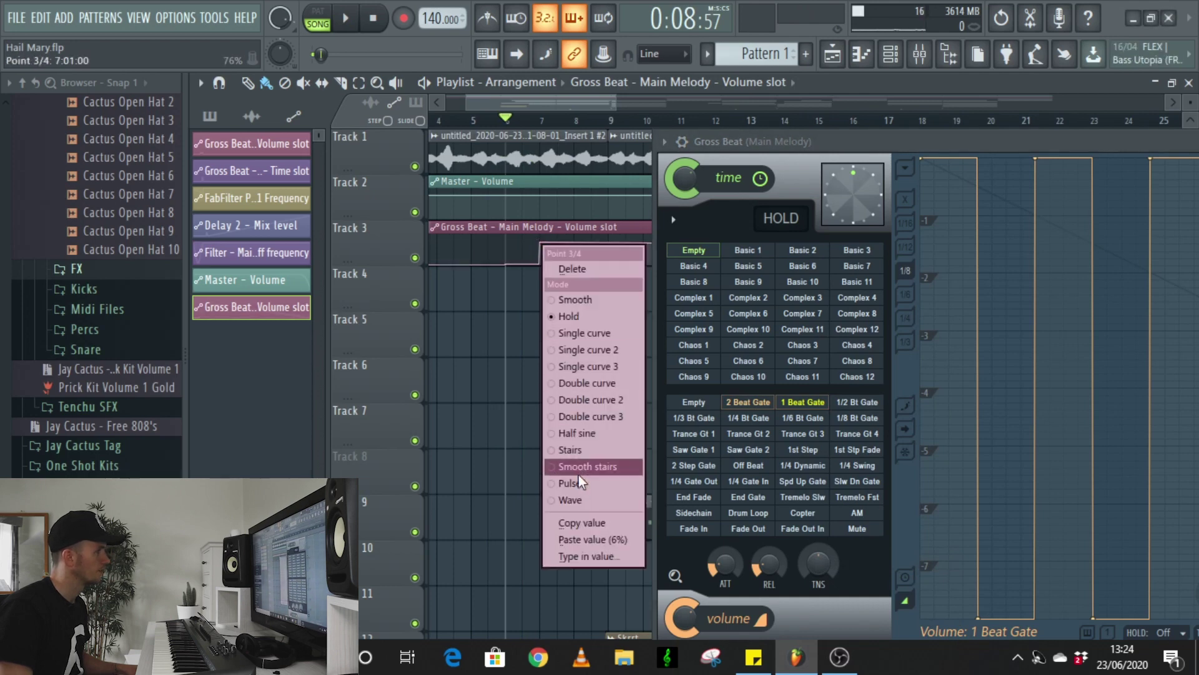
left_click(603, 541)
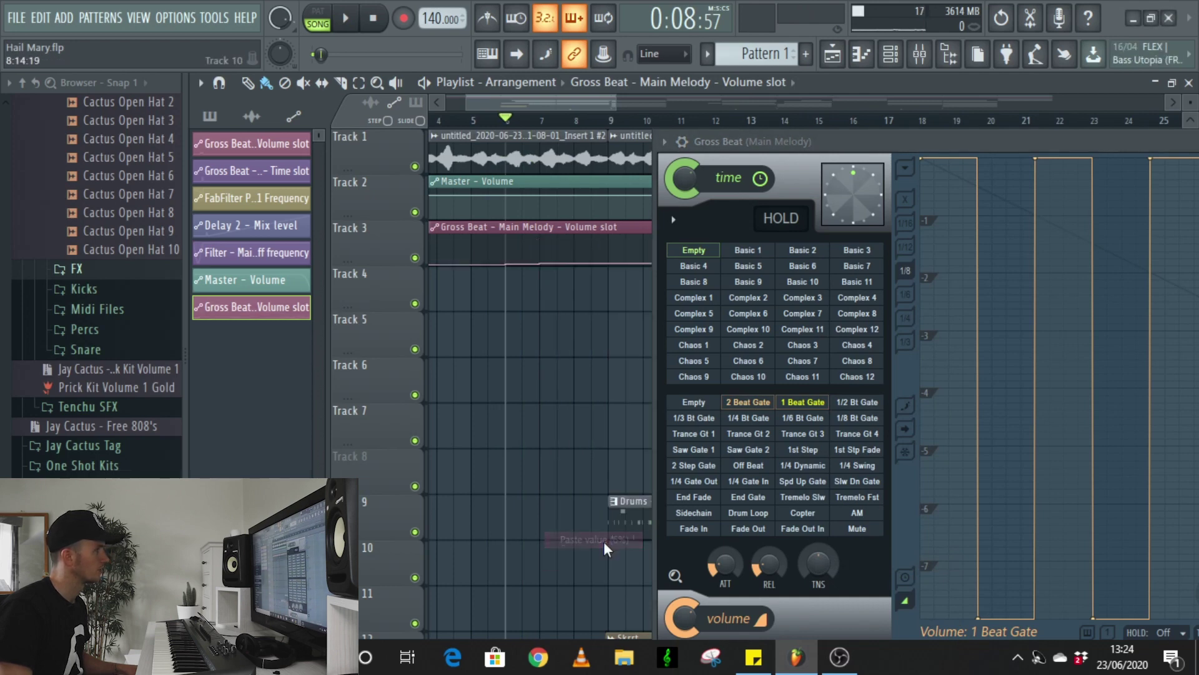
- Copy the 1/2 Bt Gate value, paste it (9%) onto the fourth point, and move Gross Beat aside
left_click(872, 403)
right_click(870, 411)
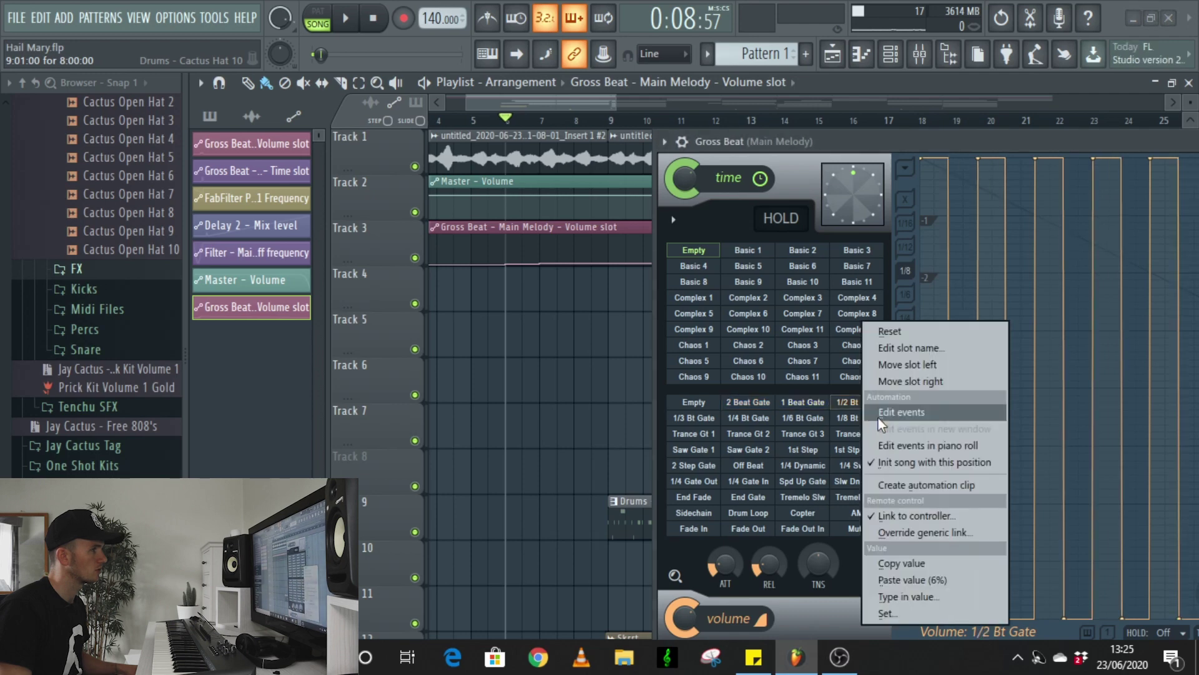
left_click(919, 560)
key("space")
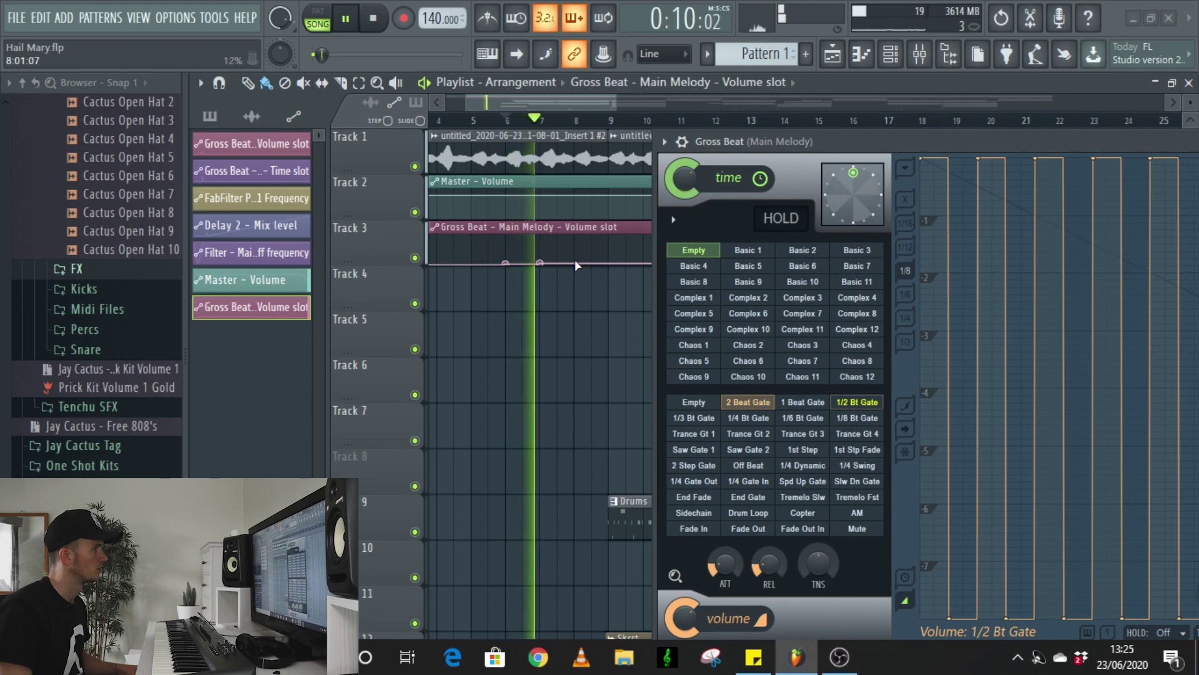
key("space")
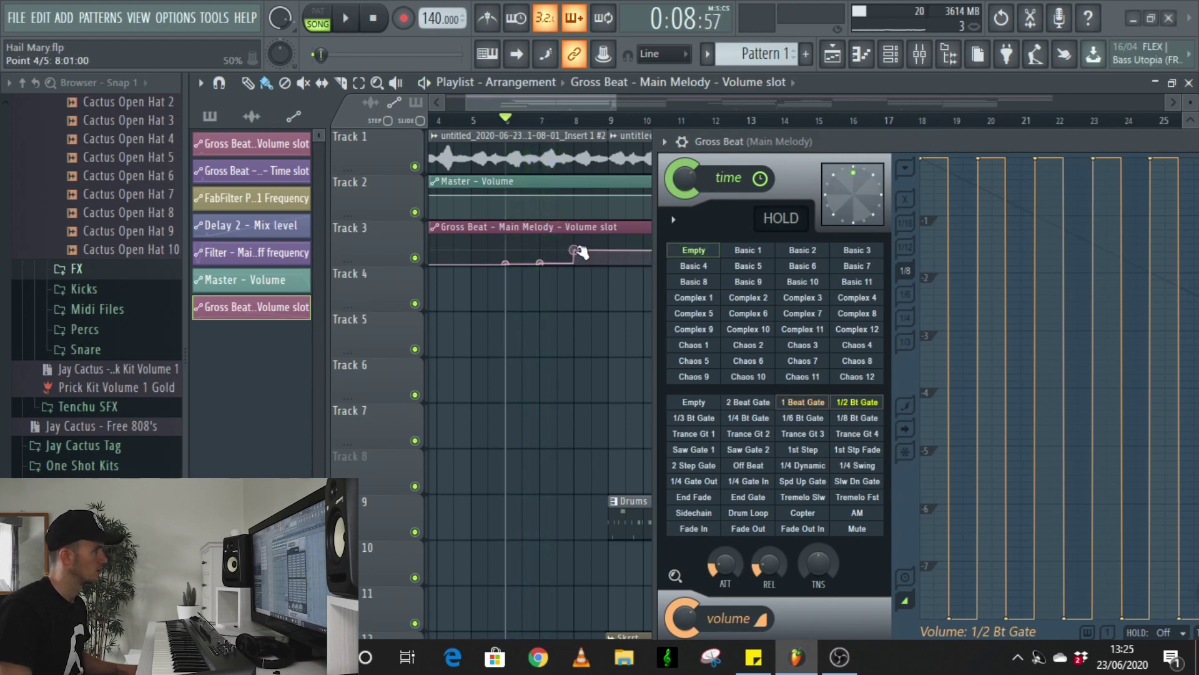
right_click(575, 257)
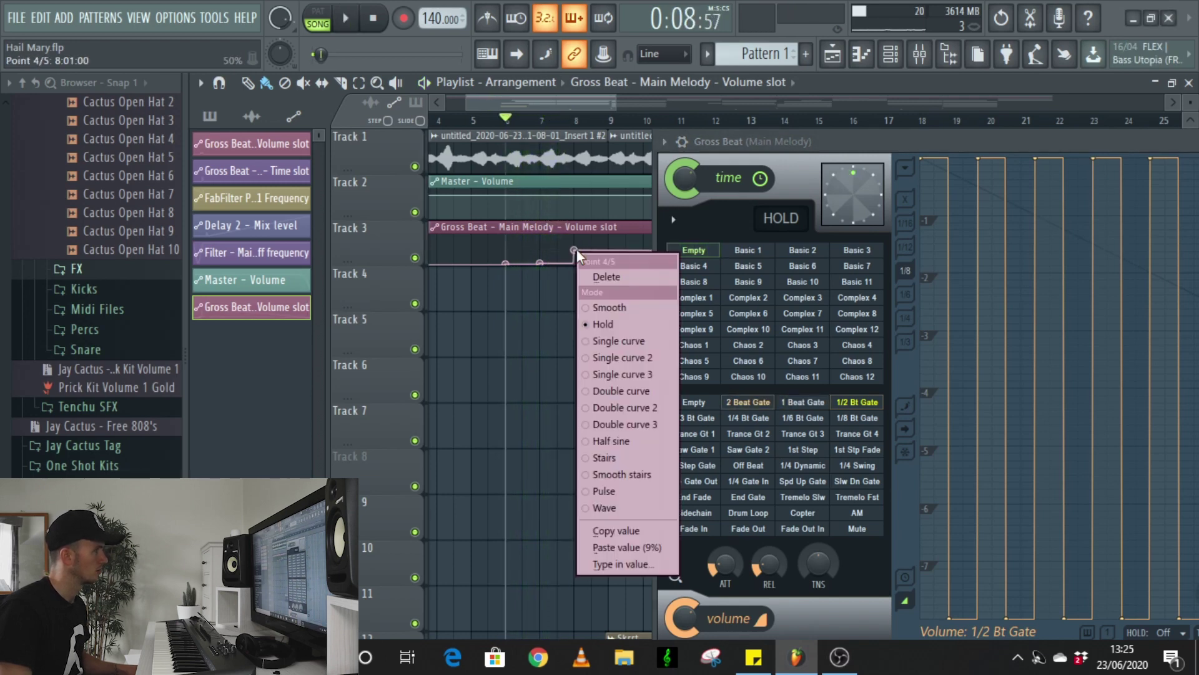
left_click(634, 547)
left_click_drag(745, 138, 961, 128)
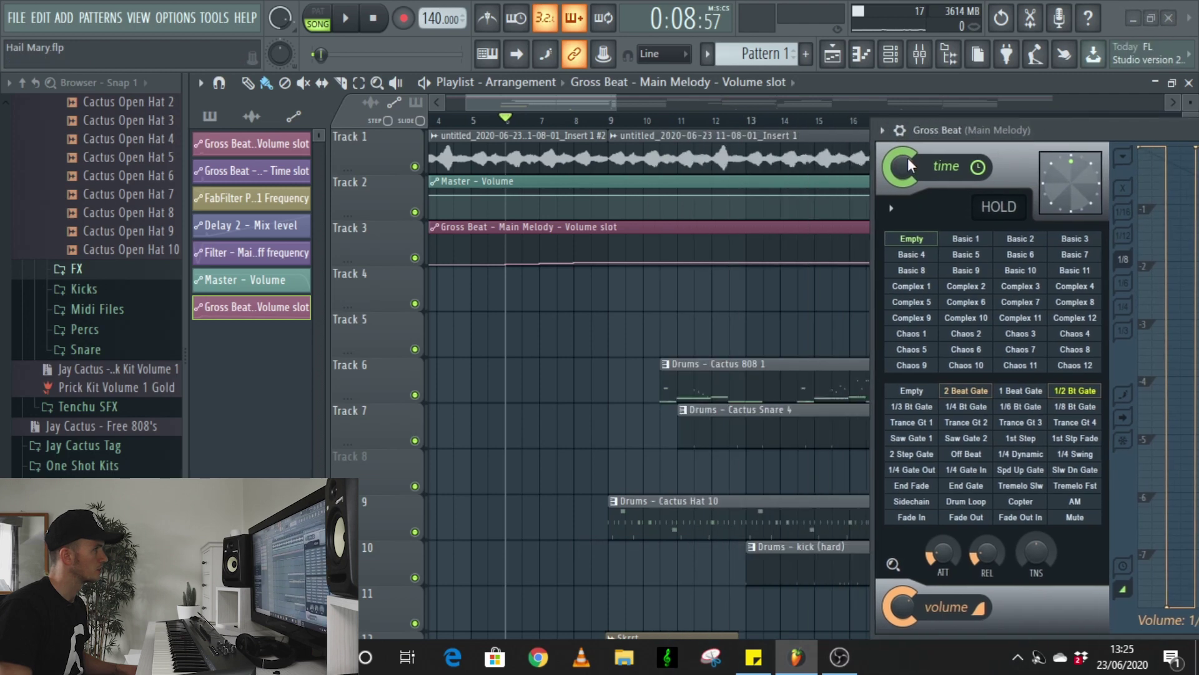
- Add a point right after the step, pull it down to 0%, and play it back
scroll(610, 240, "up", 4)
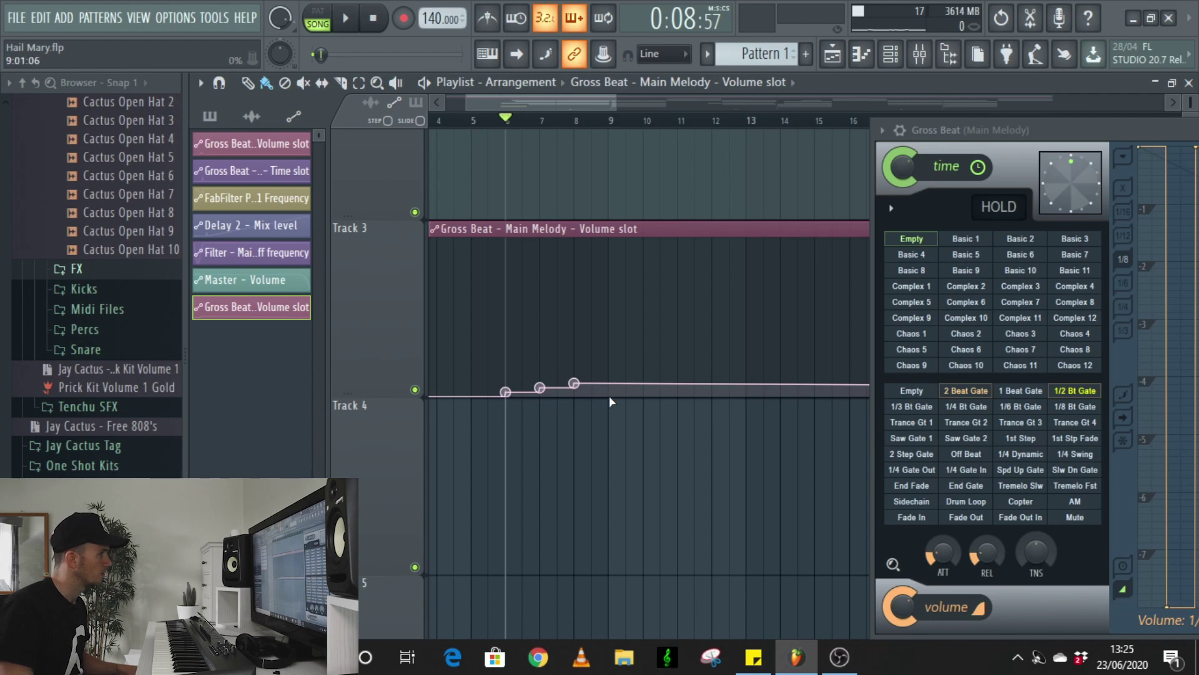
left_click(609, 392)
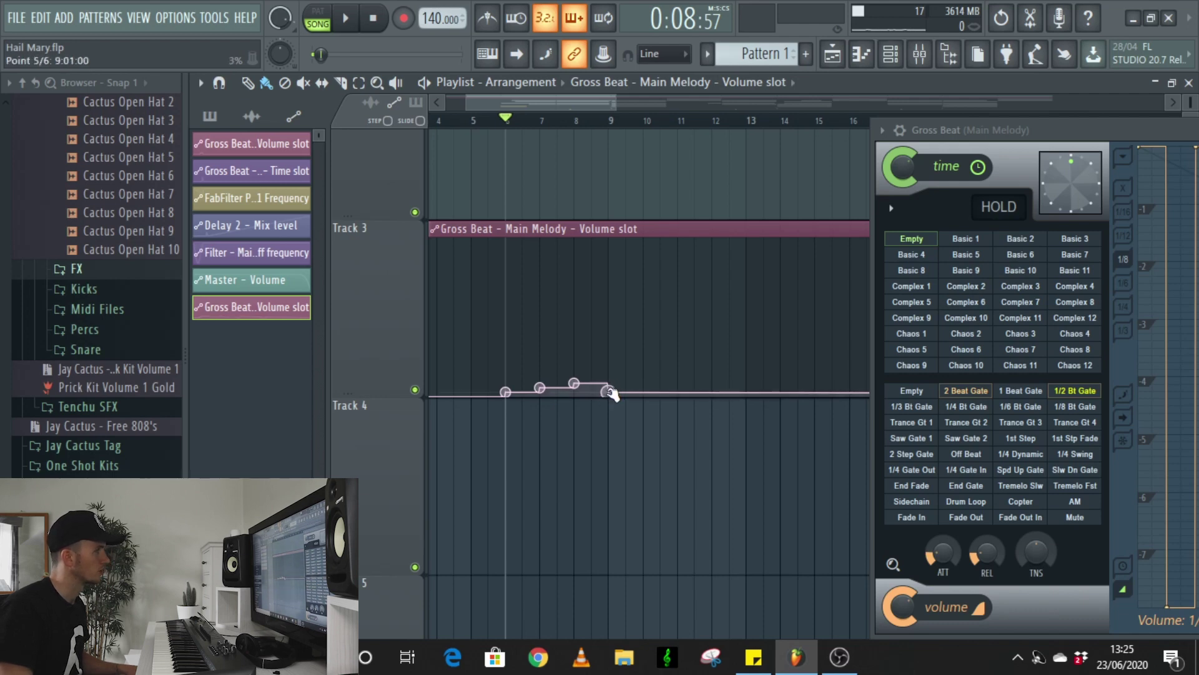
left_click_drag(611, 393, 609, 415)
right_click(609, 394)
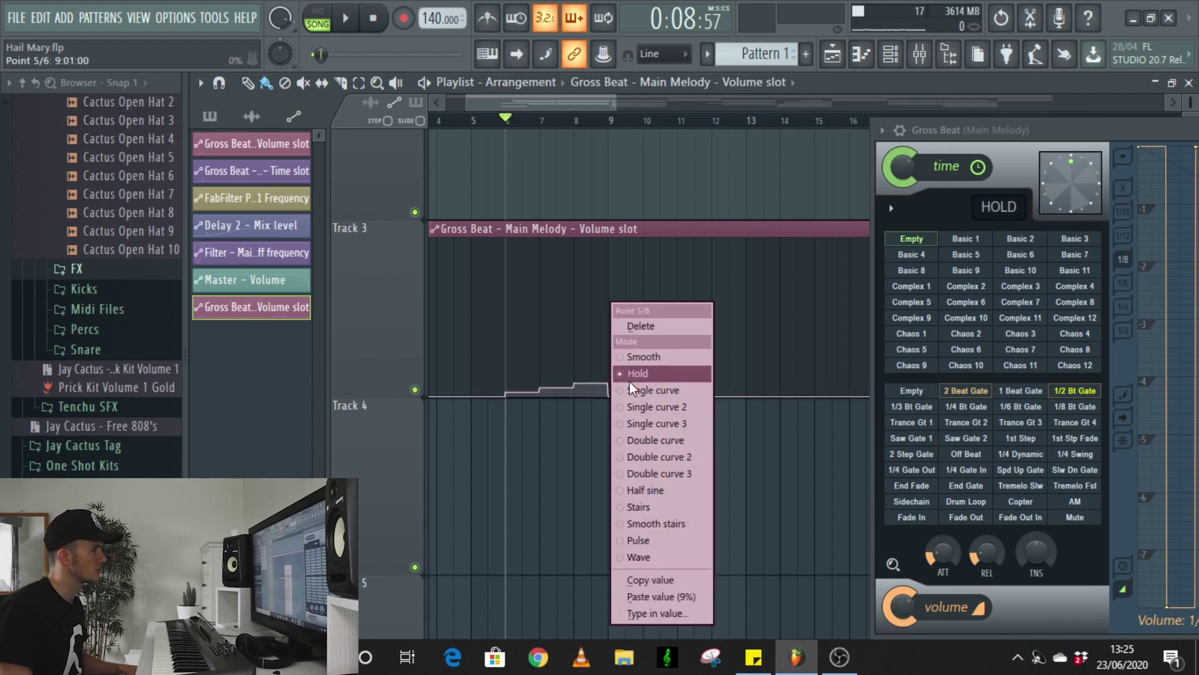
left_click(575, 130)
scroll(498, 279, "down", 4)
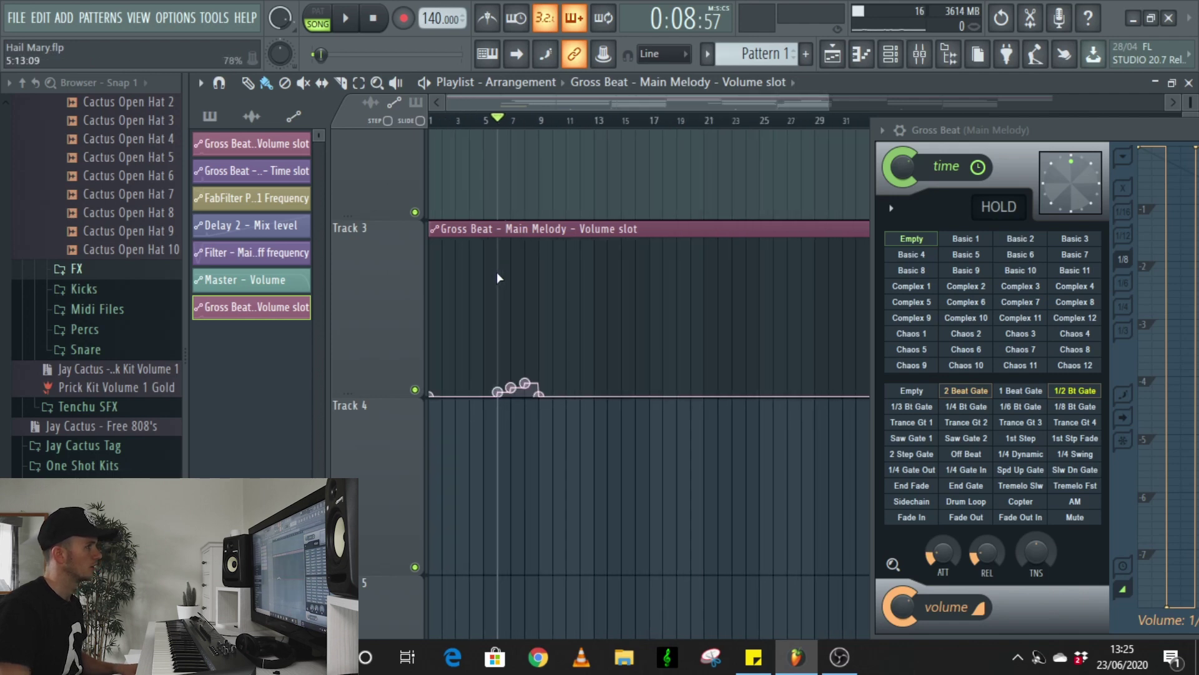
key("space")
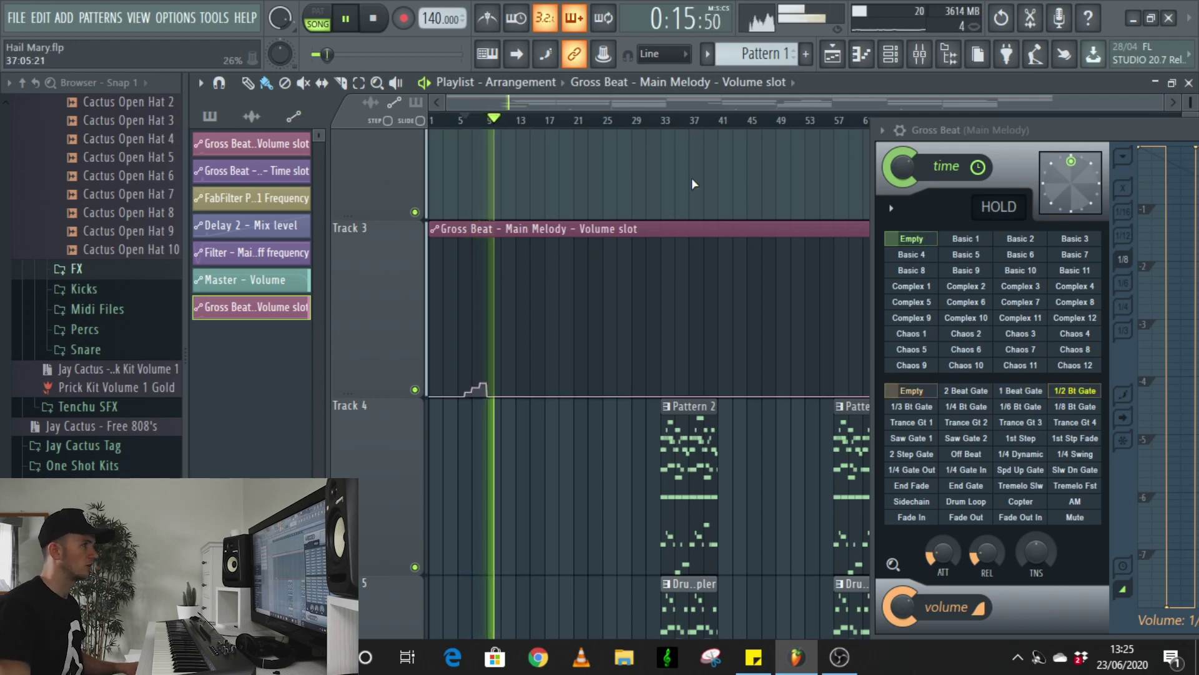
- Close the Gross Beat window
scroll(688, 187, "down", 2)
scroll(605, 254, "down", 2)
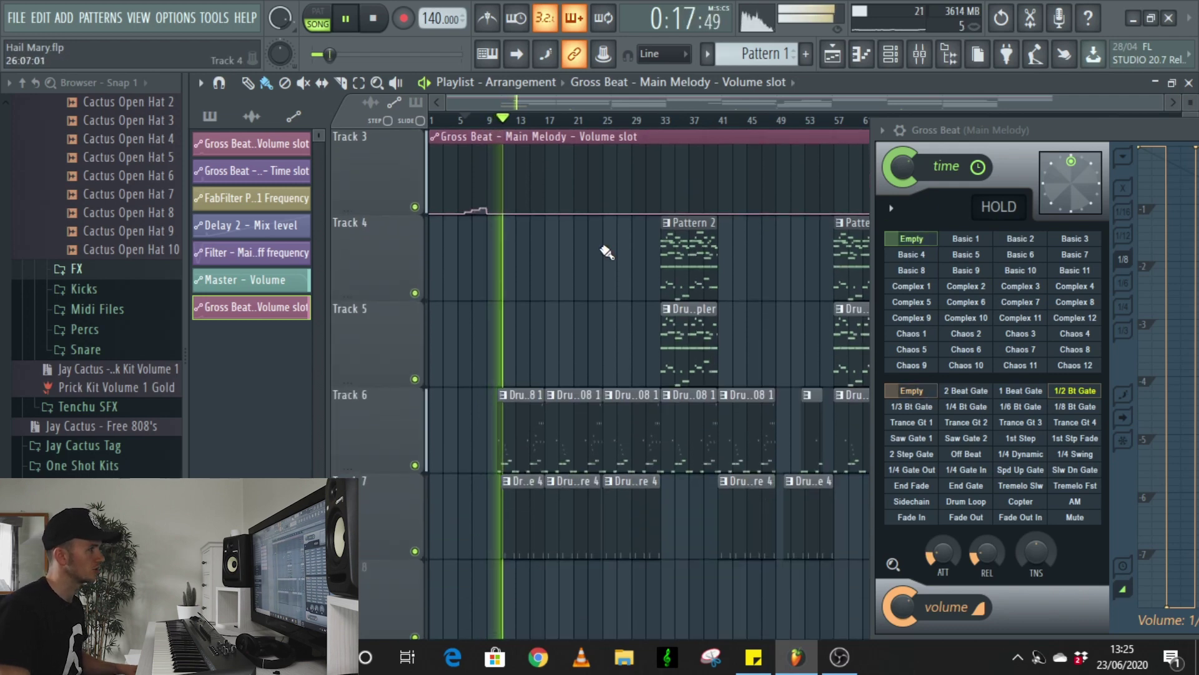
double_click(1023, 130)
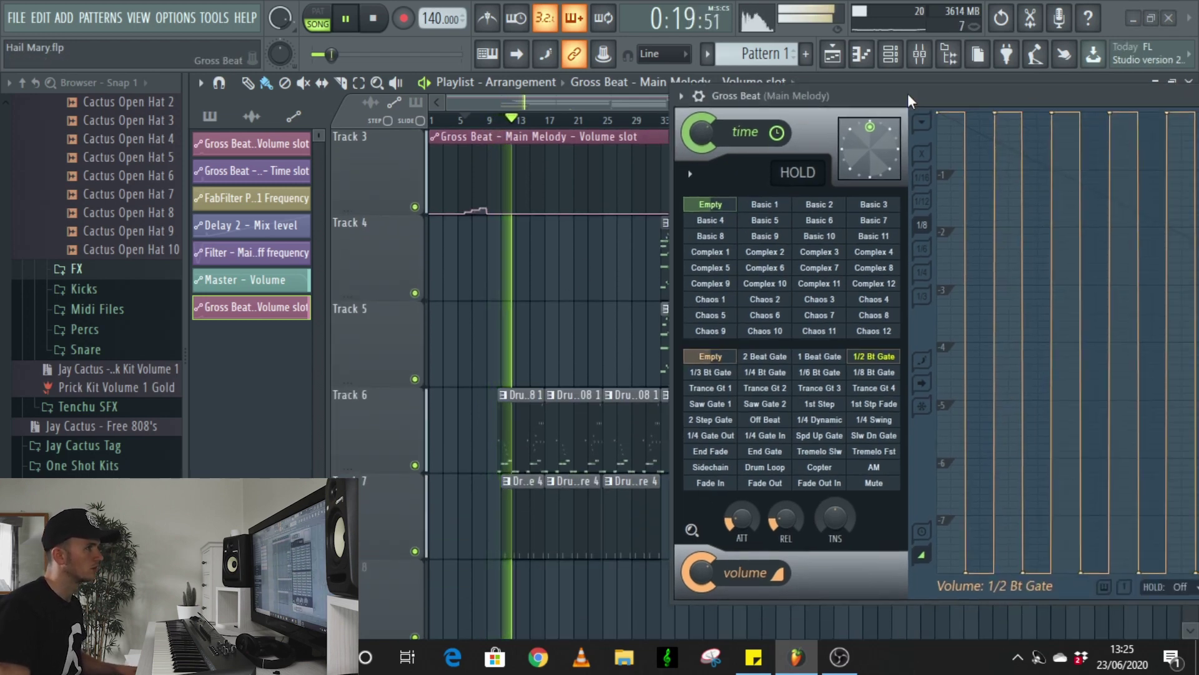
double_click(1022, 91)
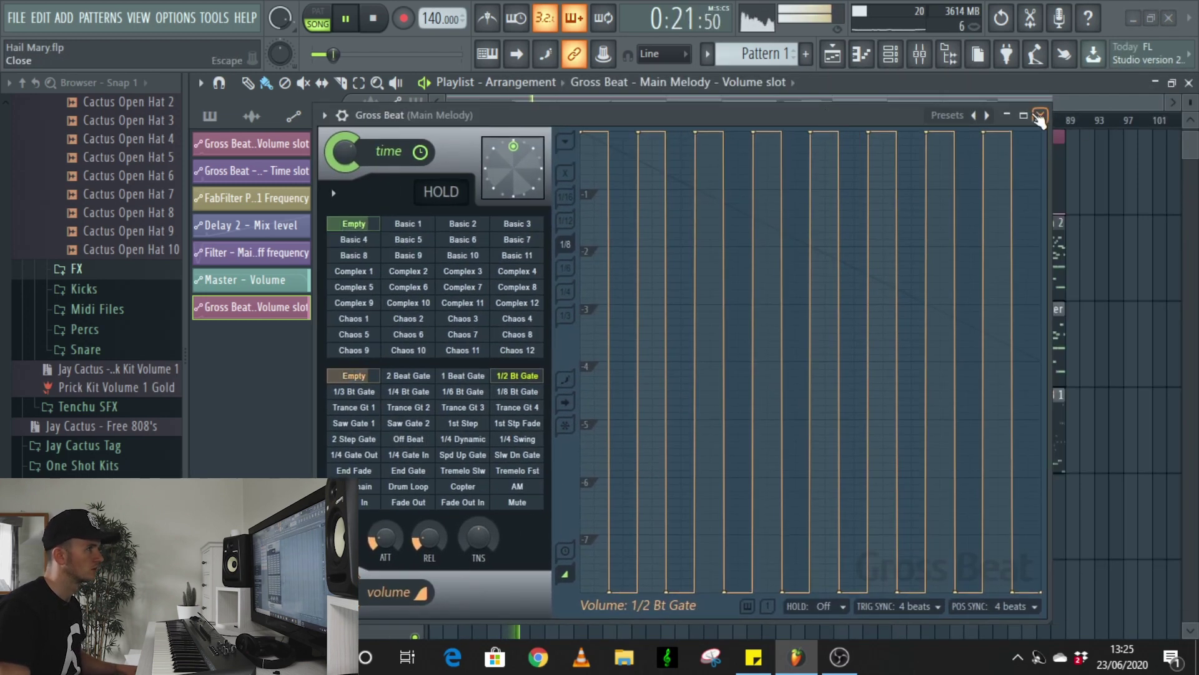
left_click(1041, 116)
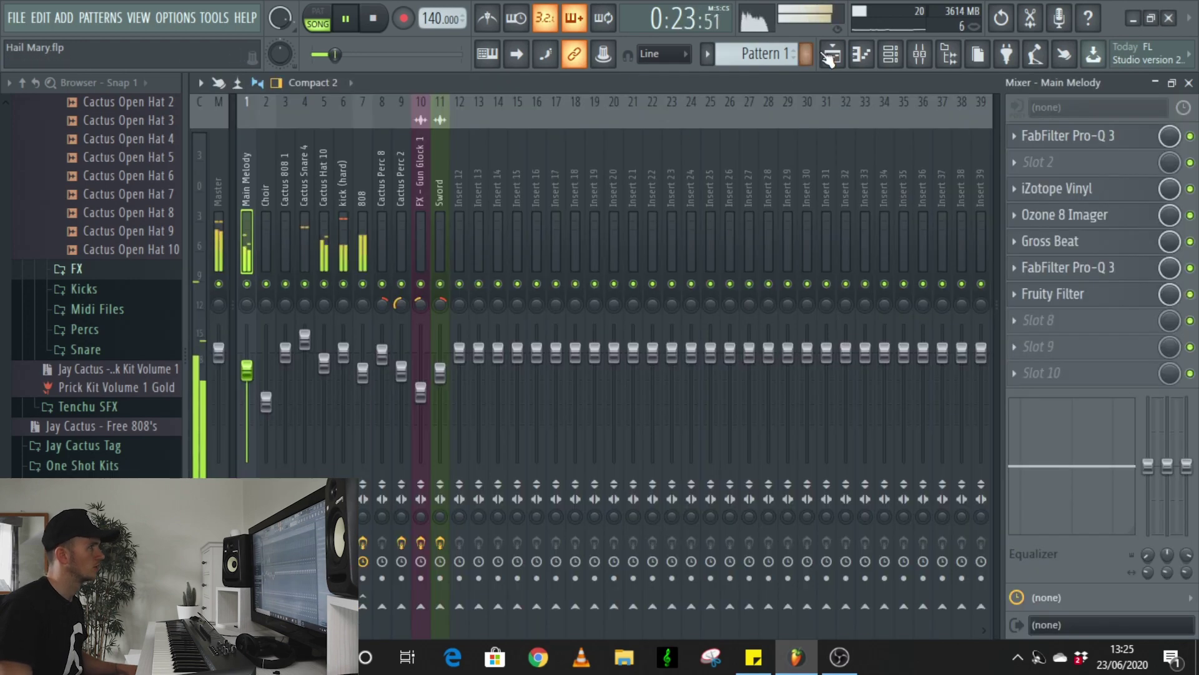
- Select the Cactus Snare 4 mixer channel and open its Fruity delay 2 plugin
left_click(832, 55)
key("space")
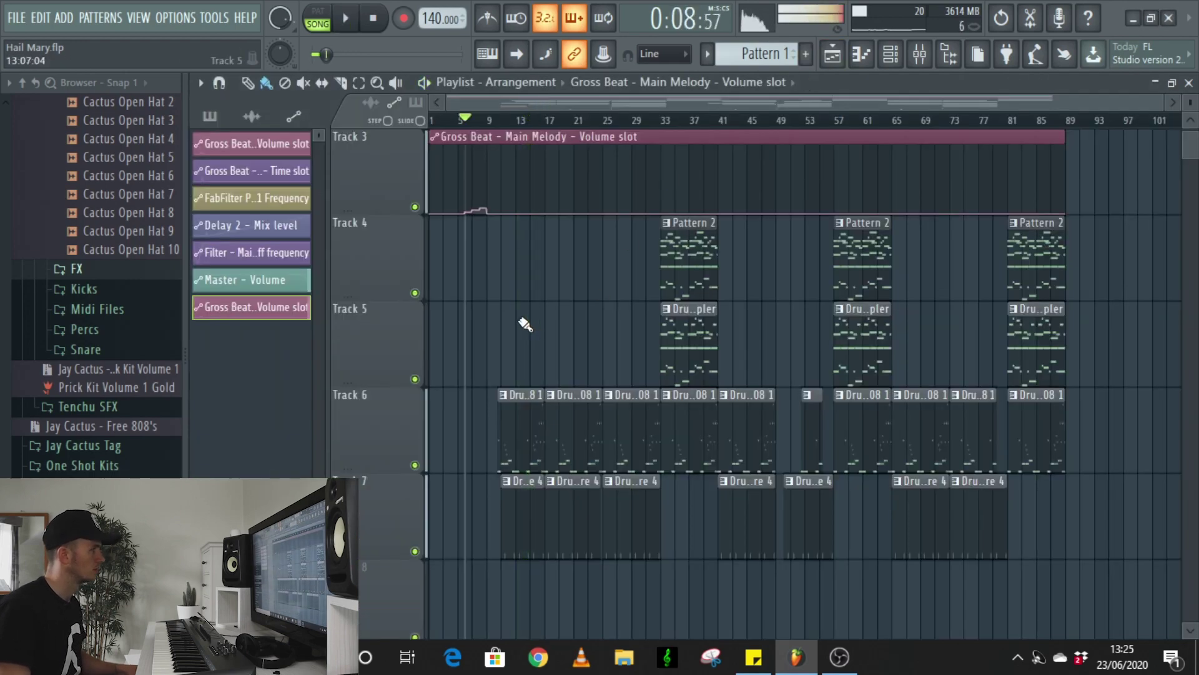
scroll(534, 228, "up", 2)
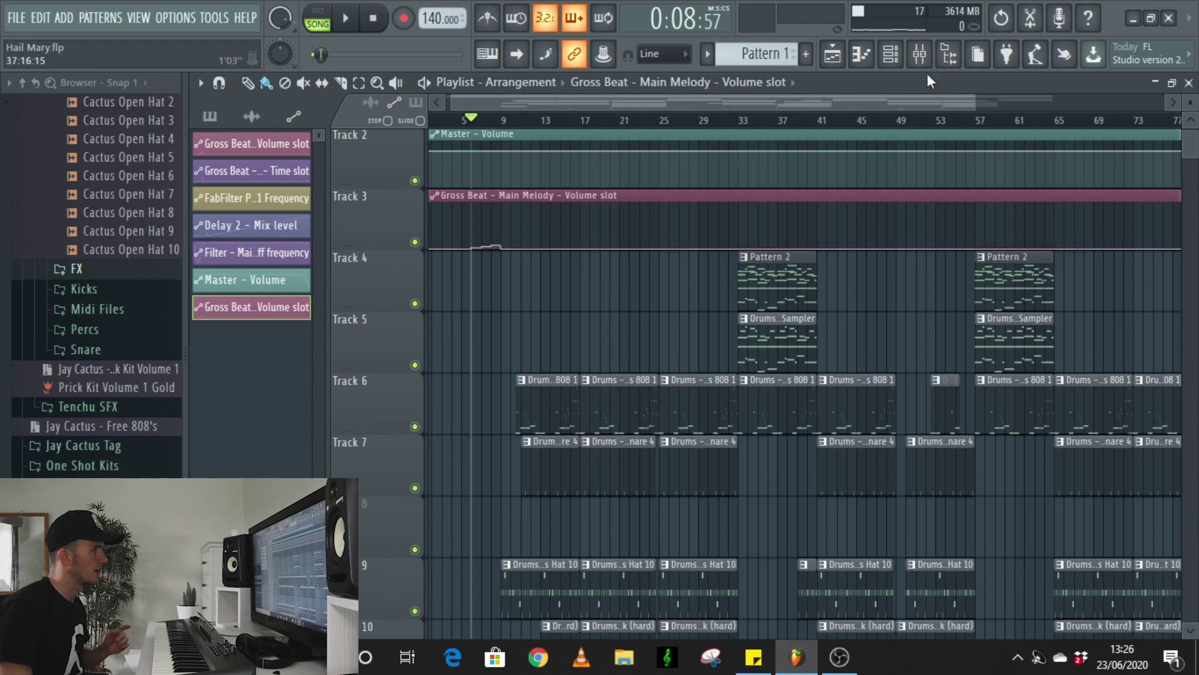
left_click(921, 55)
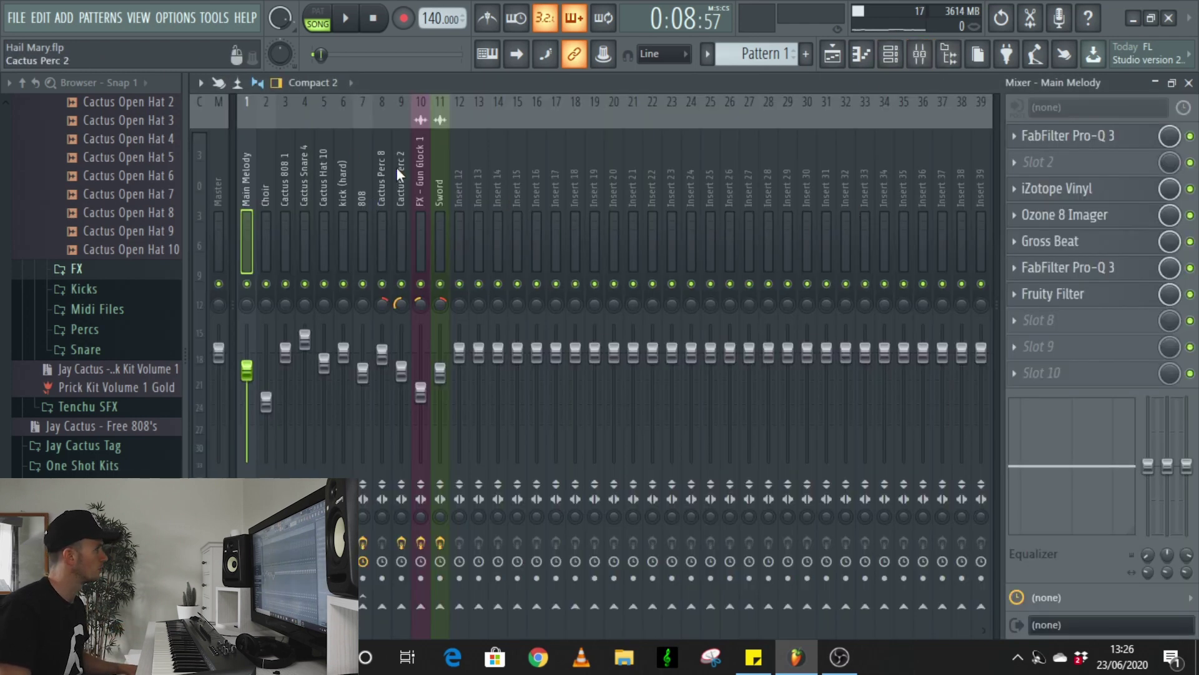
left_click(311, 168)
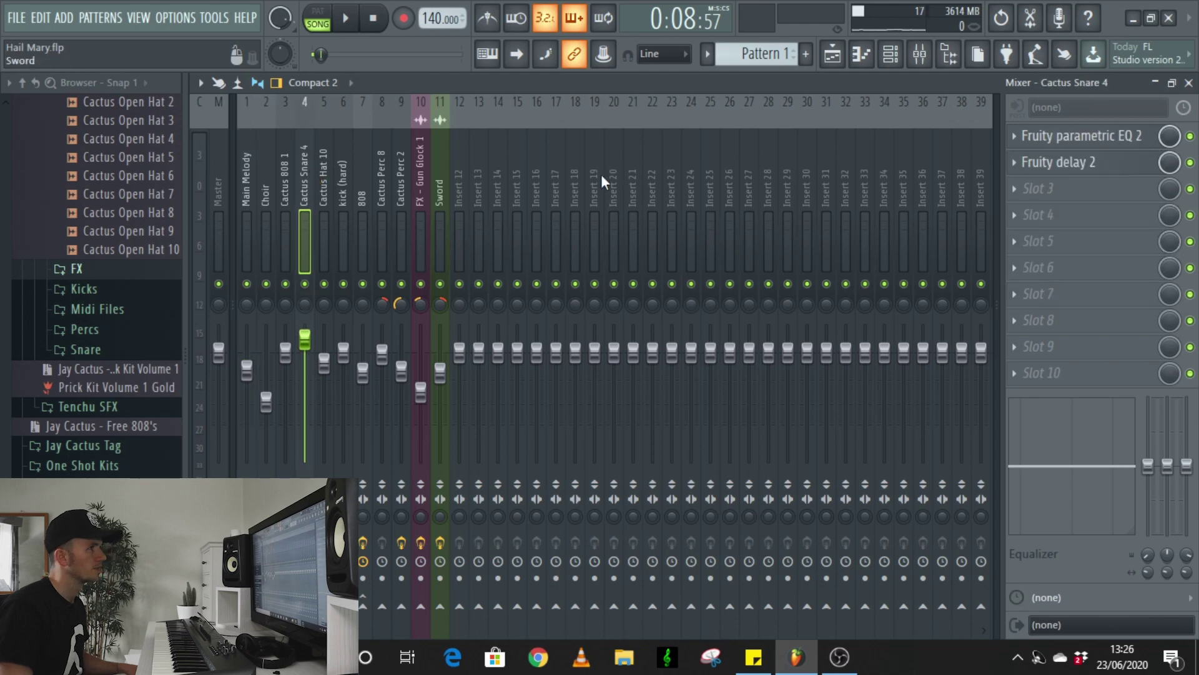
right_click(1175, 167)
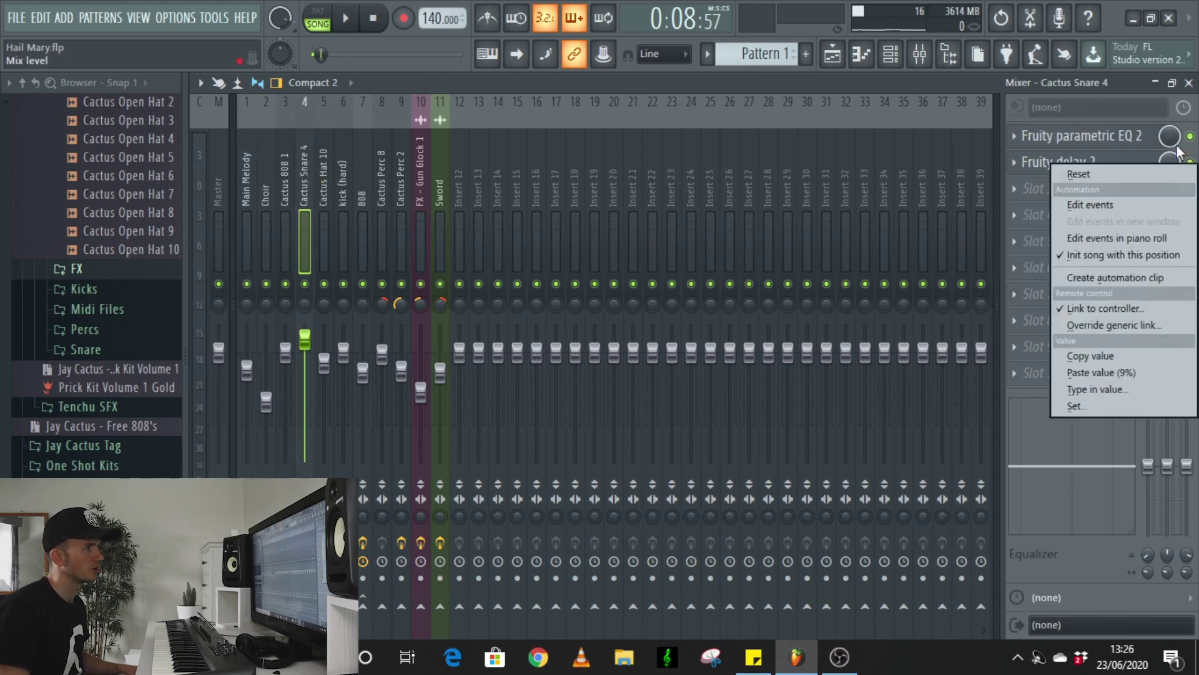
left_click(1049, 163)
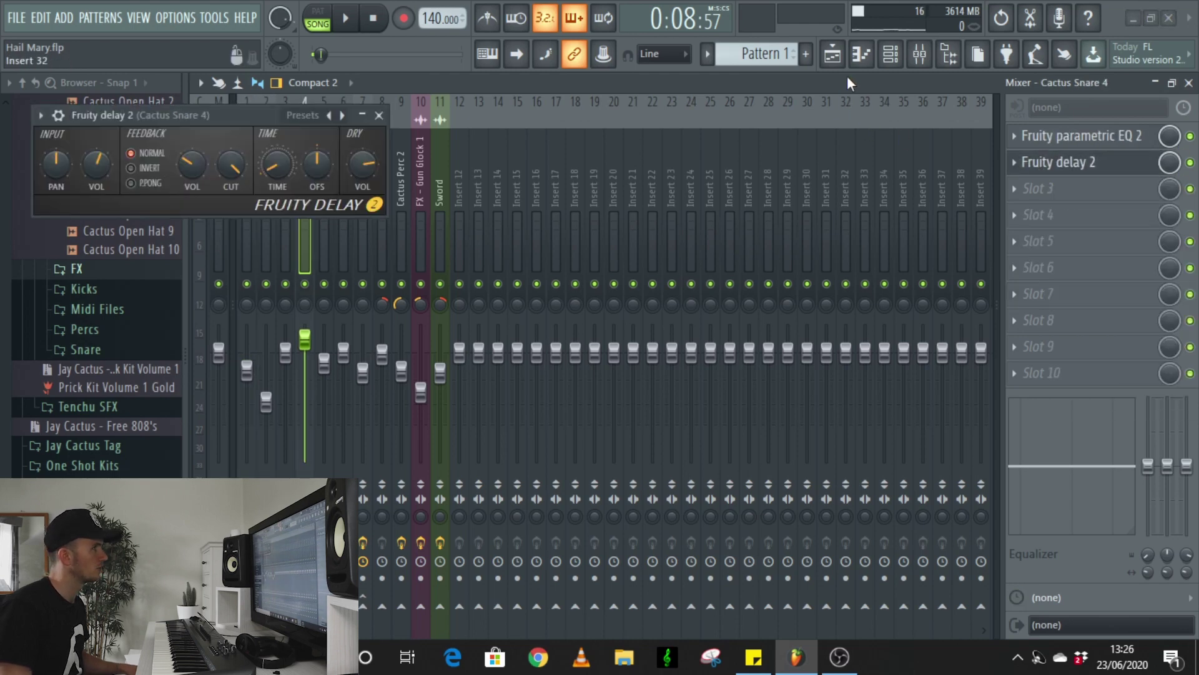
- Play the song from bar 9 to hear the snare delay
left_click(832, 54)
left_click(504, 120)
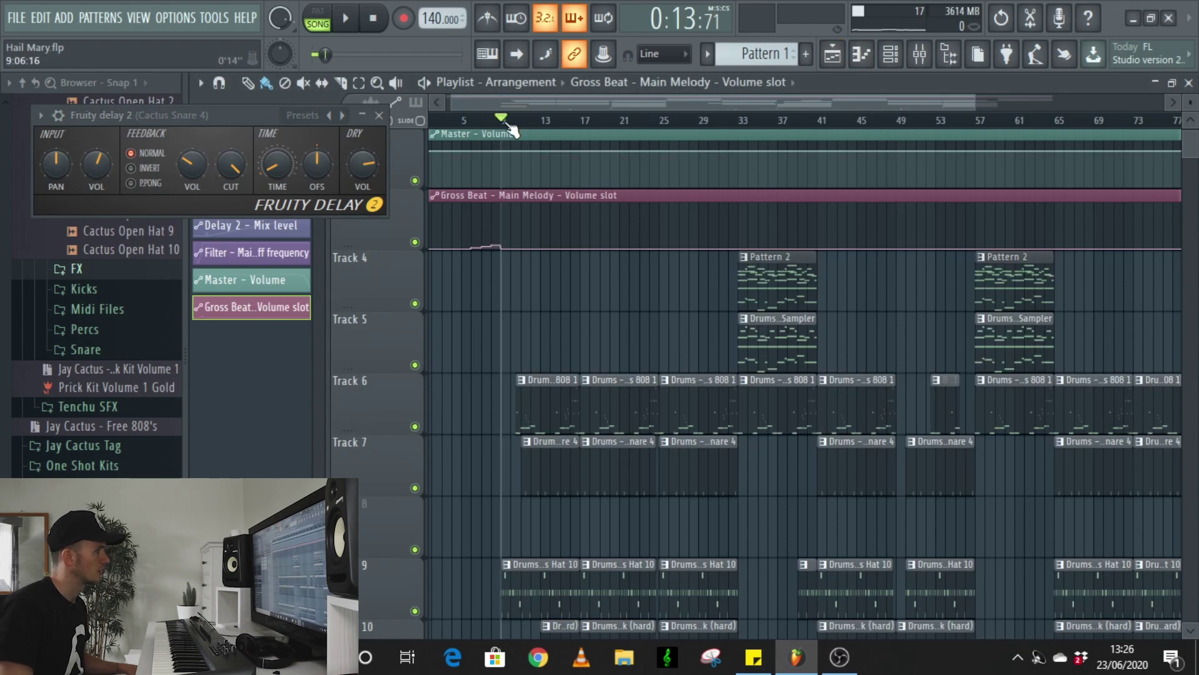
key("space")
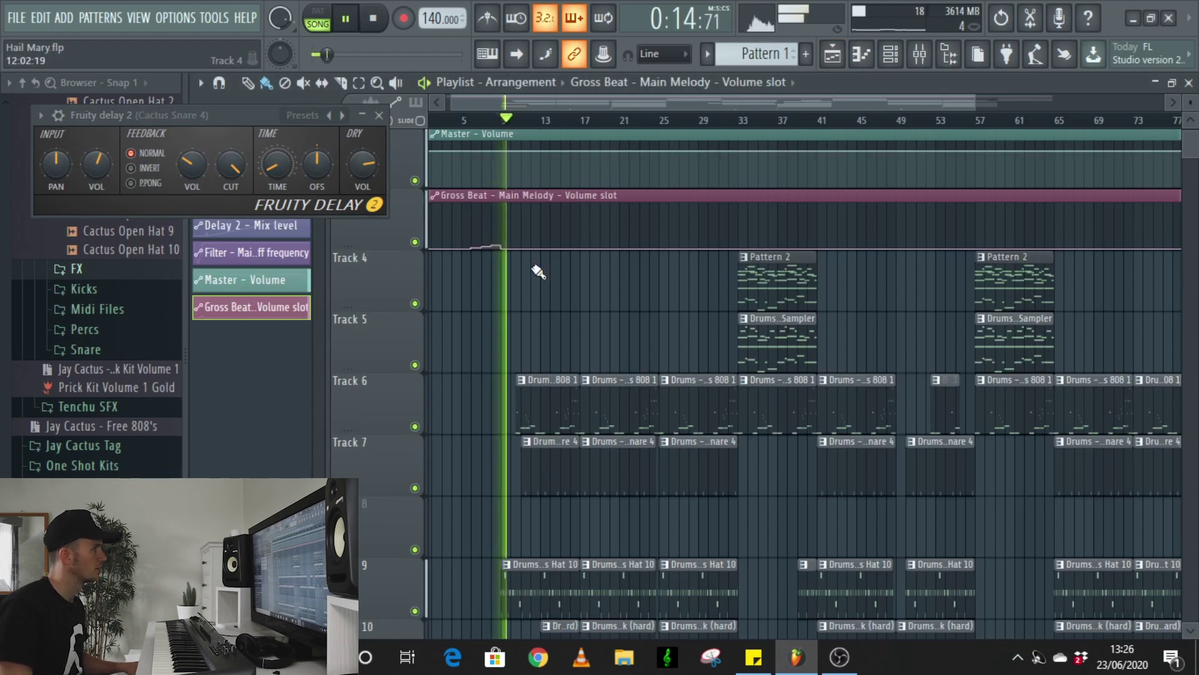
scroll(531, 337, "up", 1)
scroll(530, 341, "down", 5)
scroll(528, 339, "up", 2, "ctrl")
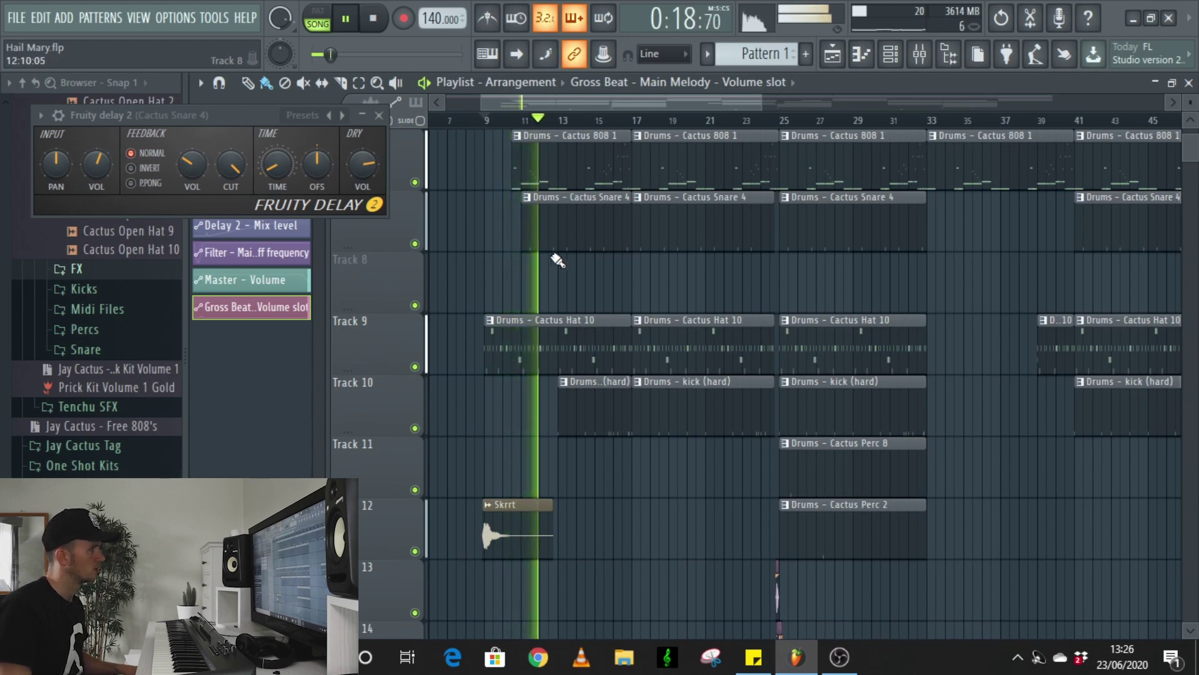
key("space")
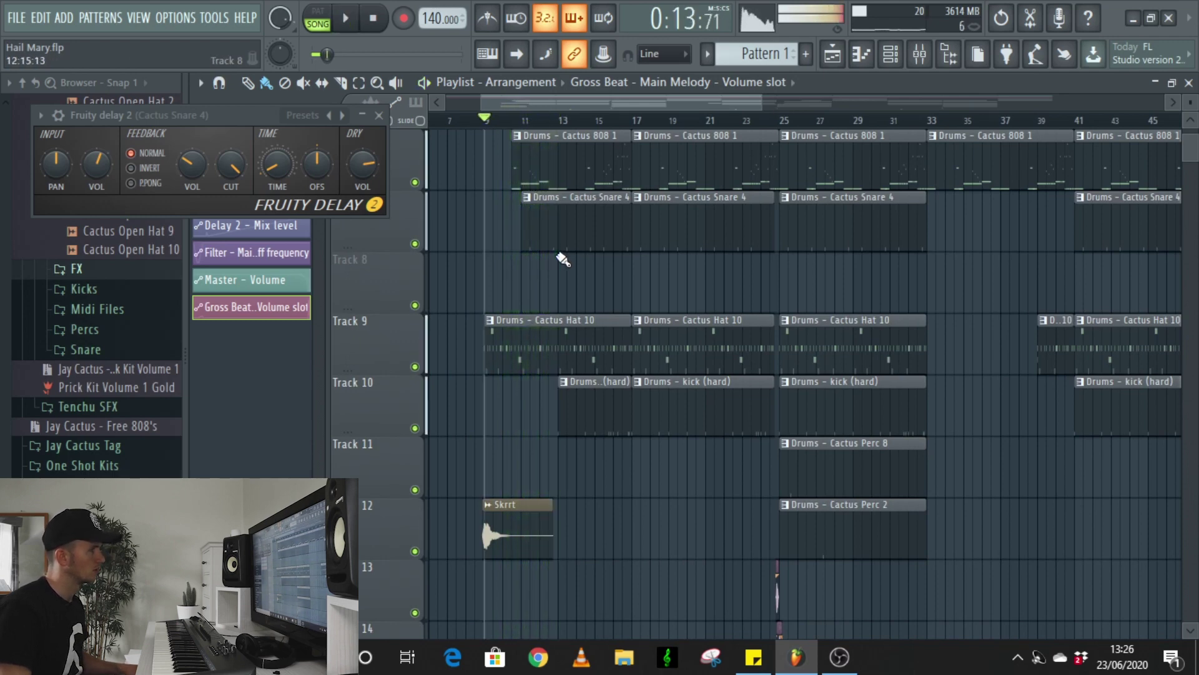
- Create a Delay 2 – Mix level automation clip and view it on Track 8
left_click(920, 53)
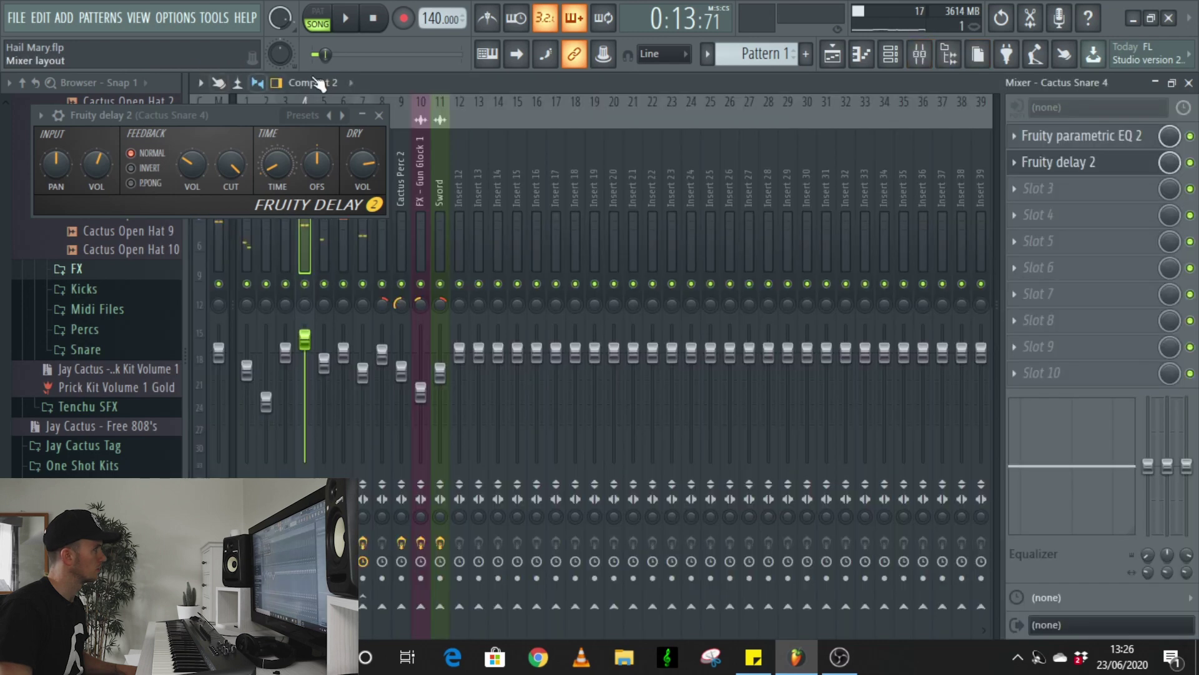
right_click(1173, 165)
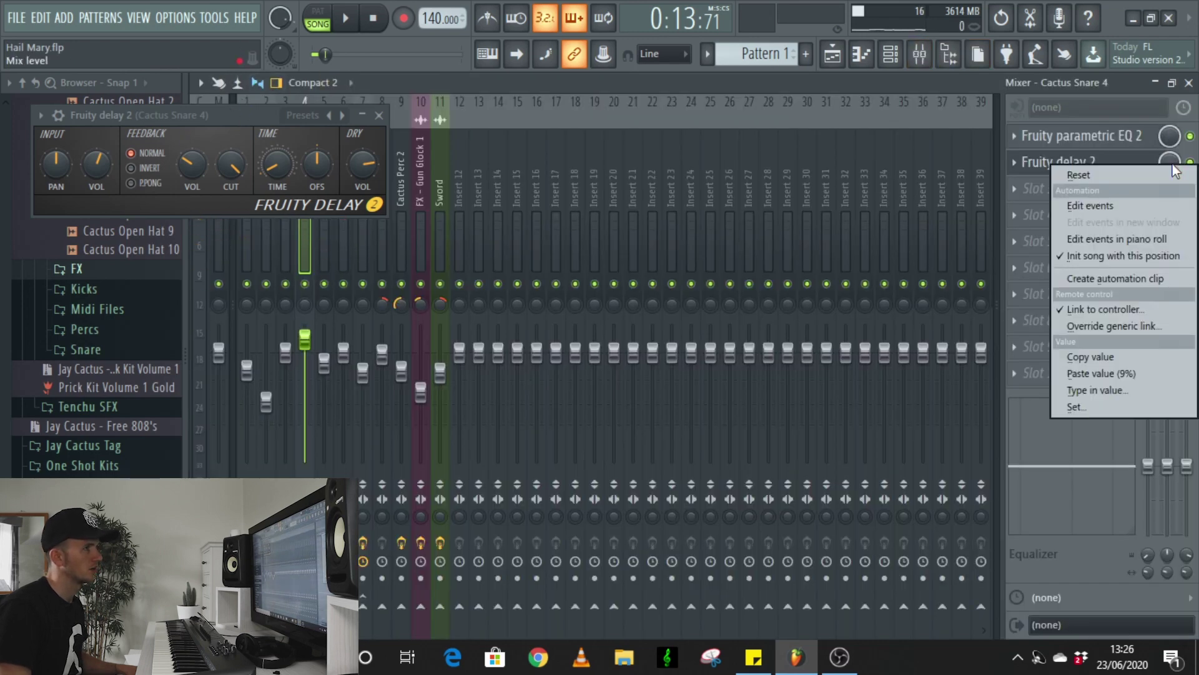
left_click(1152, 279)
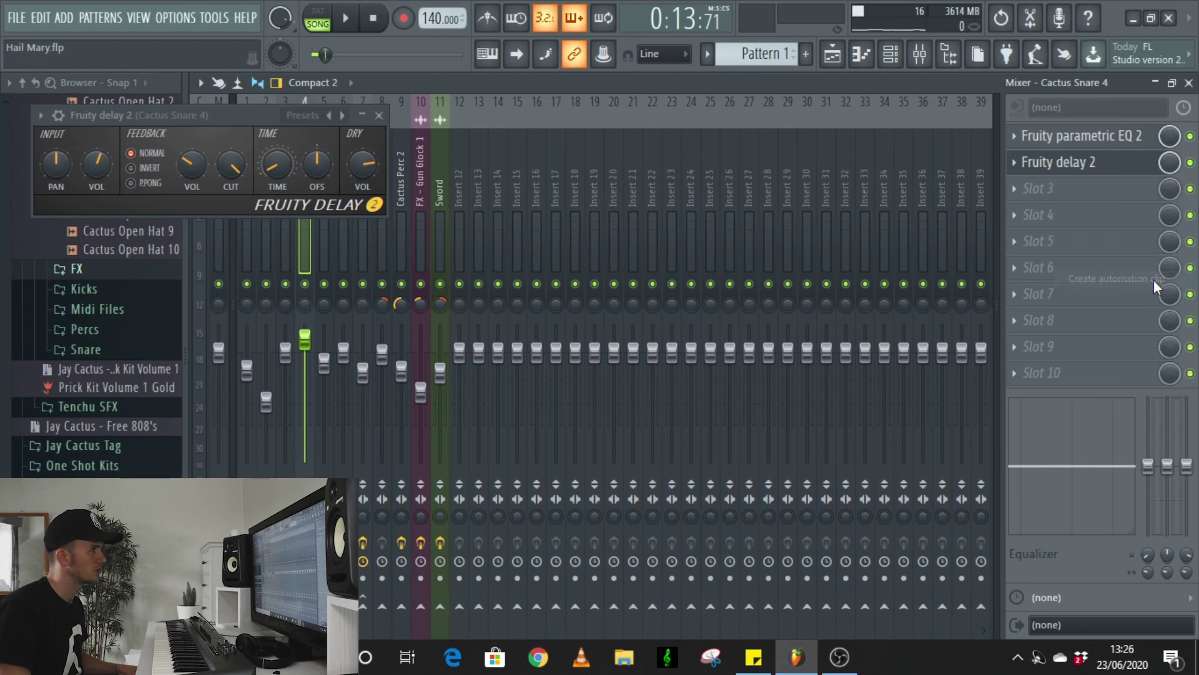
left_click(832, 55)
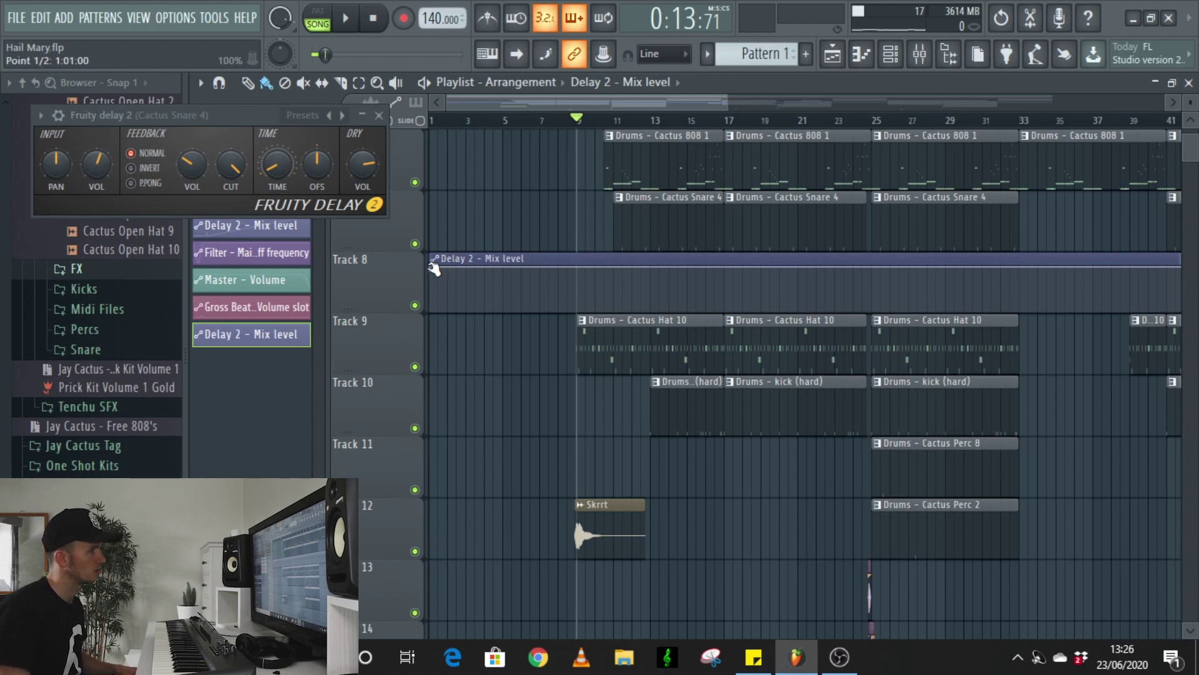
- Drop the first point to 0% and add a held full-level point near bar 13
left_click_drag(433, 269, 421, 347)
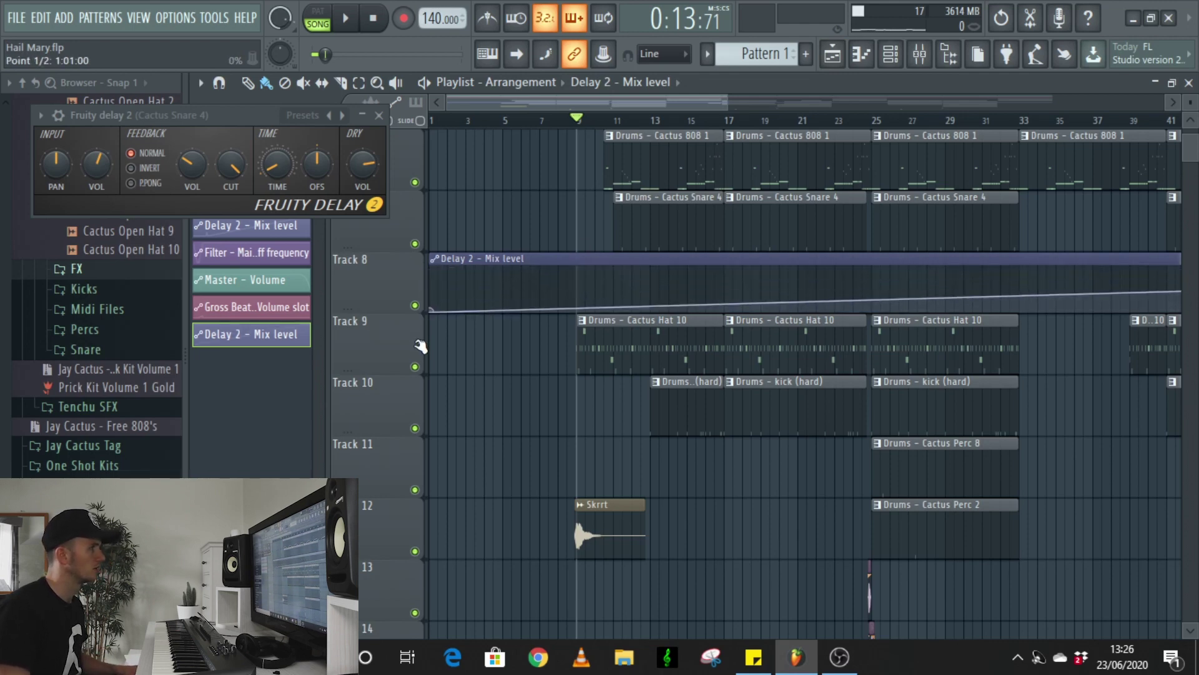
scroll(635, 303, "up", 4)
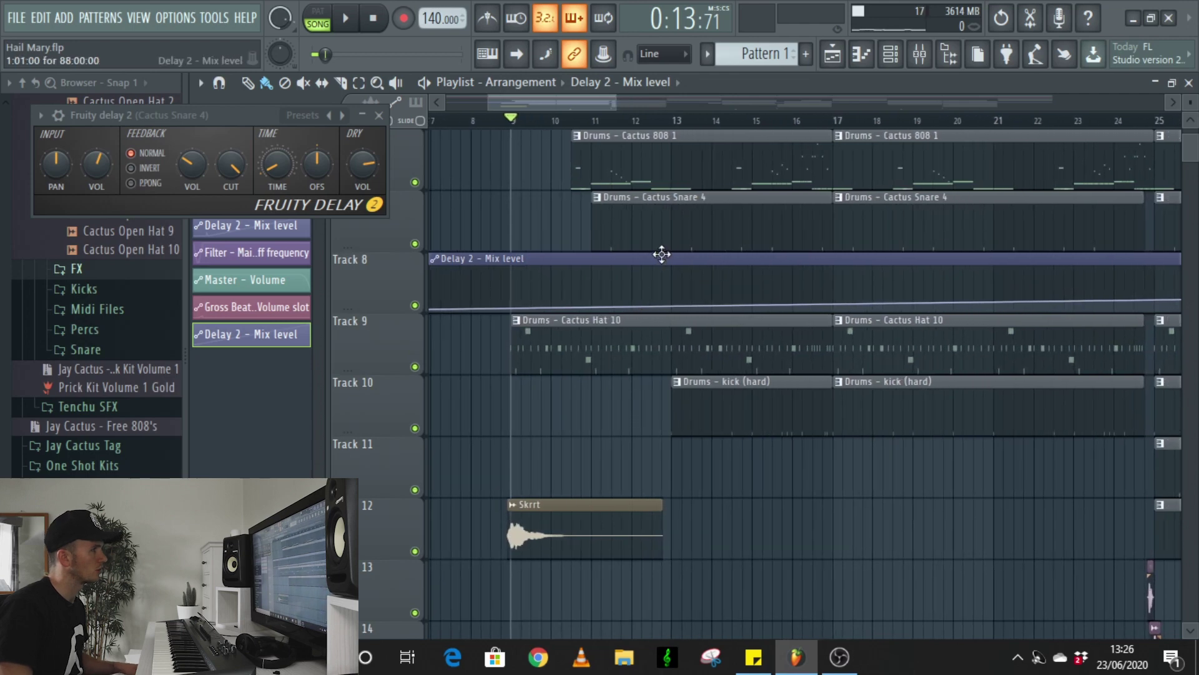
left_click_drag(665, 275, 662, 267)
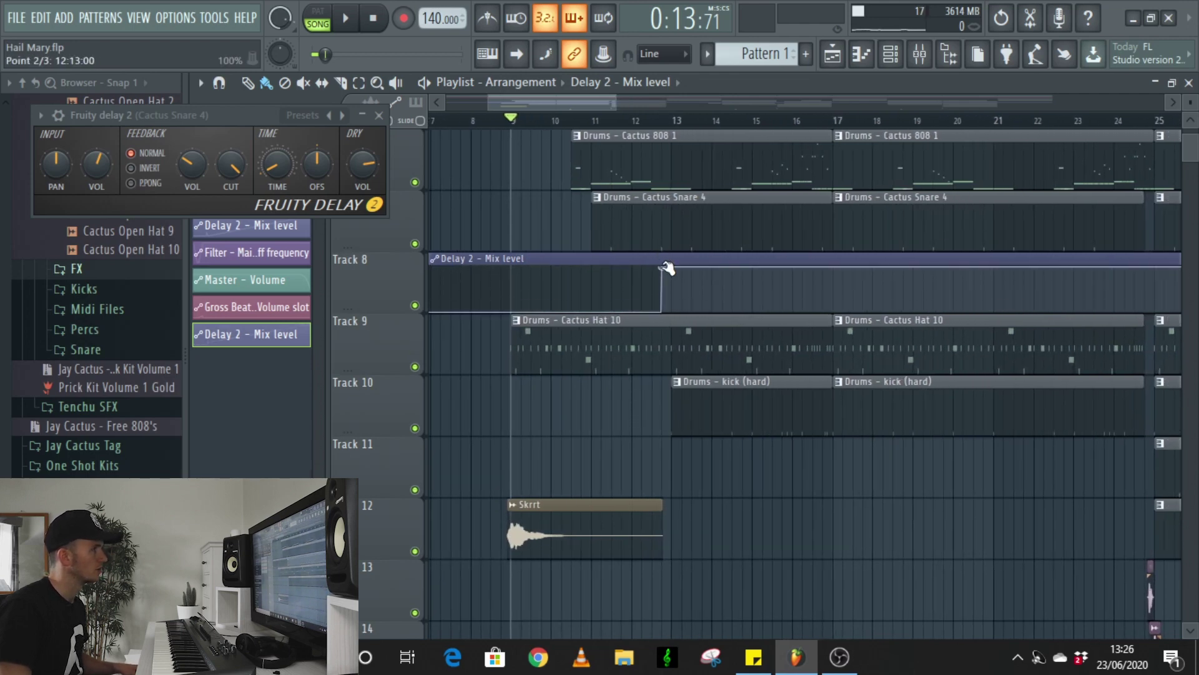
right_click(662, 268)
left_click(699, 280)
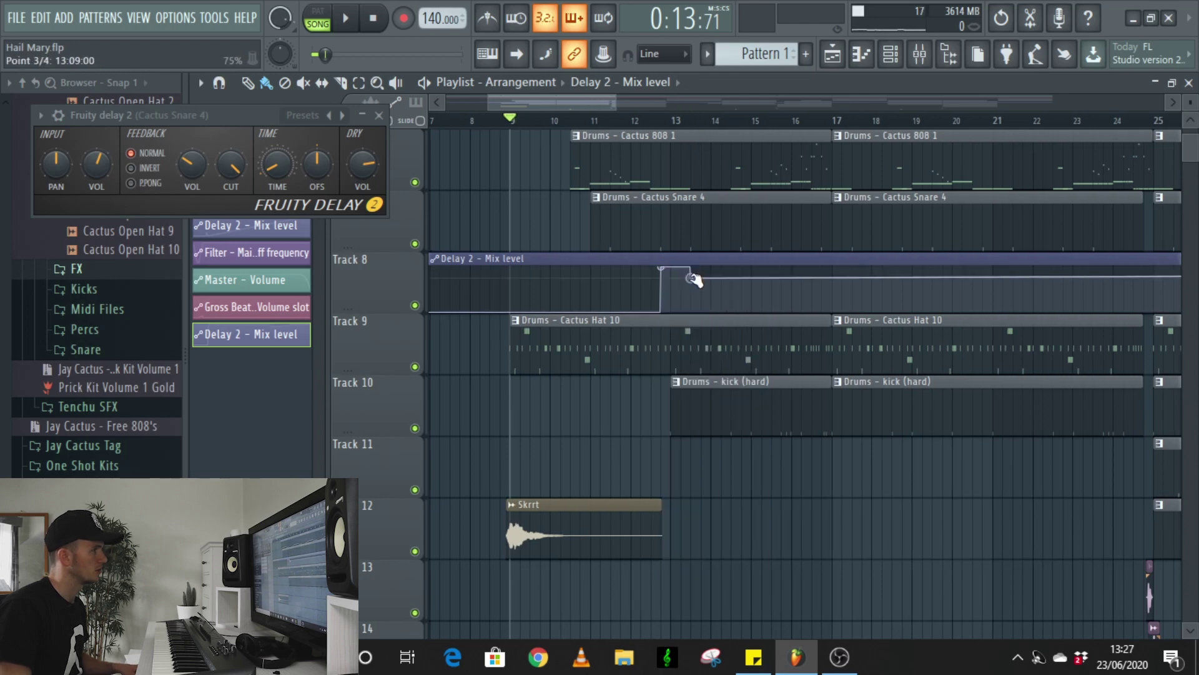
- Return the delay mix to 0% after the spike and at the end, then play it back
left_click_drag(691, 272, 689, 319)
scroll(687, 312, "down", 8)
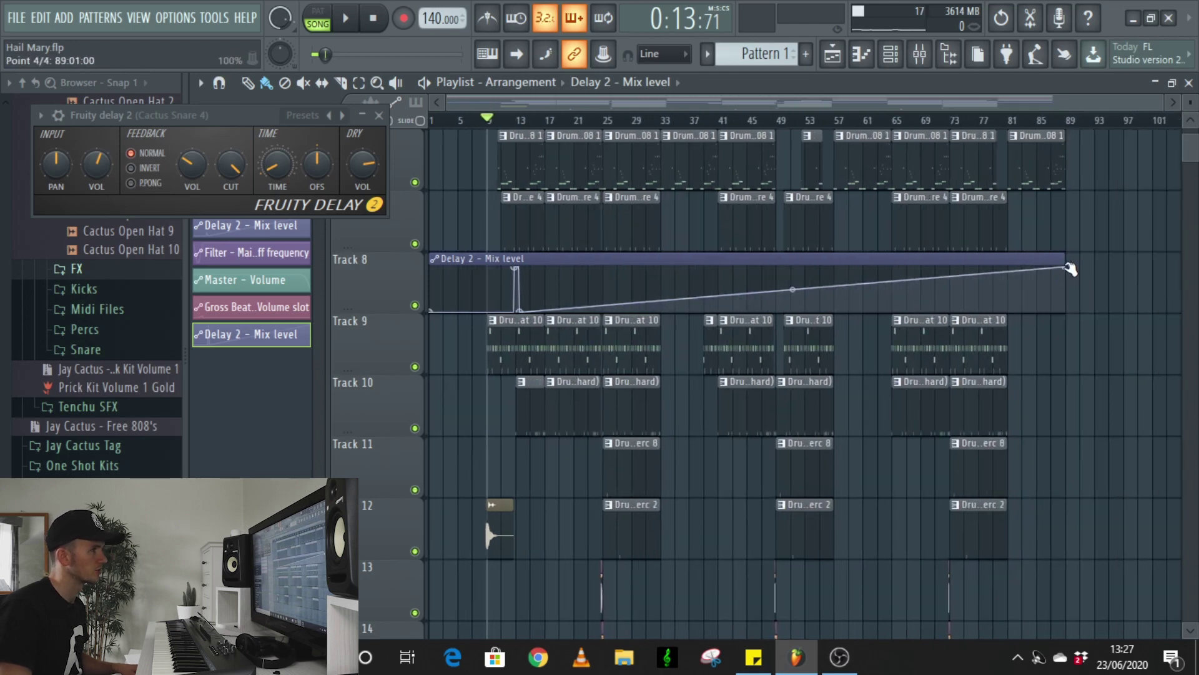
left_click_drag(1070, 268, 1070, 327)
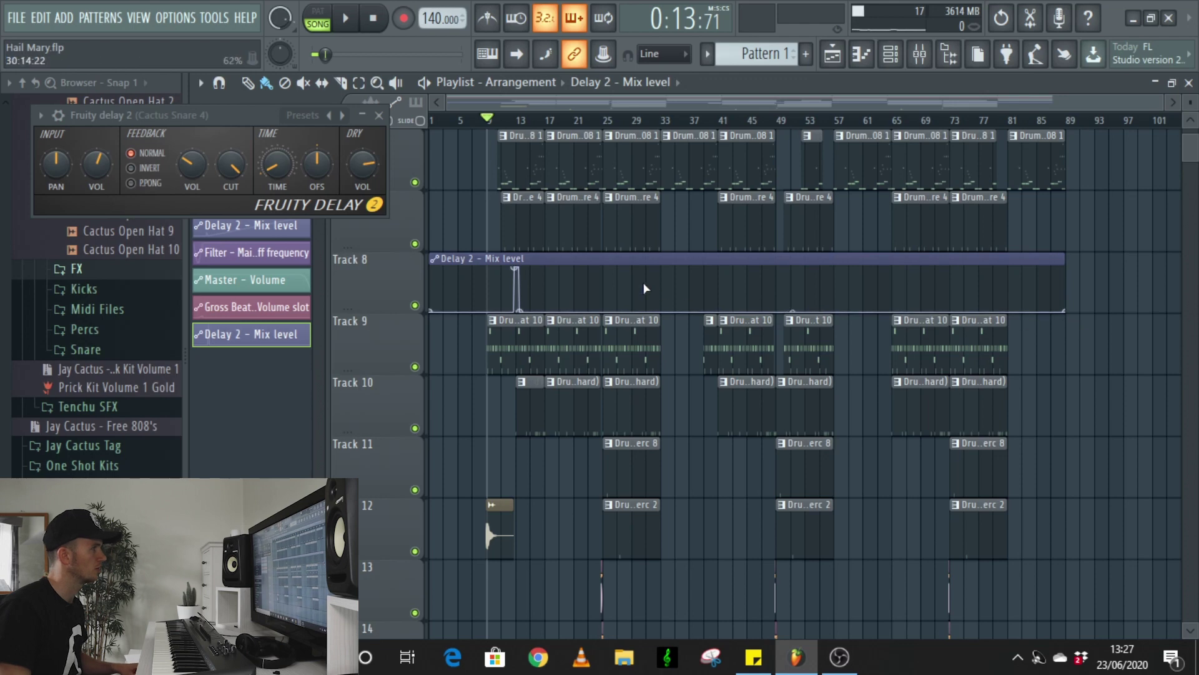
key("space")
scroll(497, 290, "up", 4)
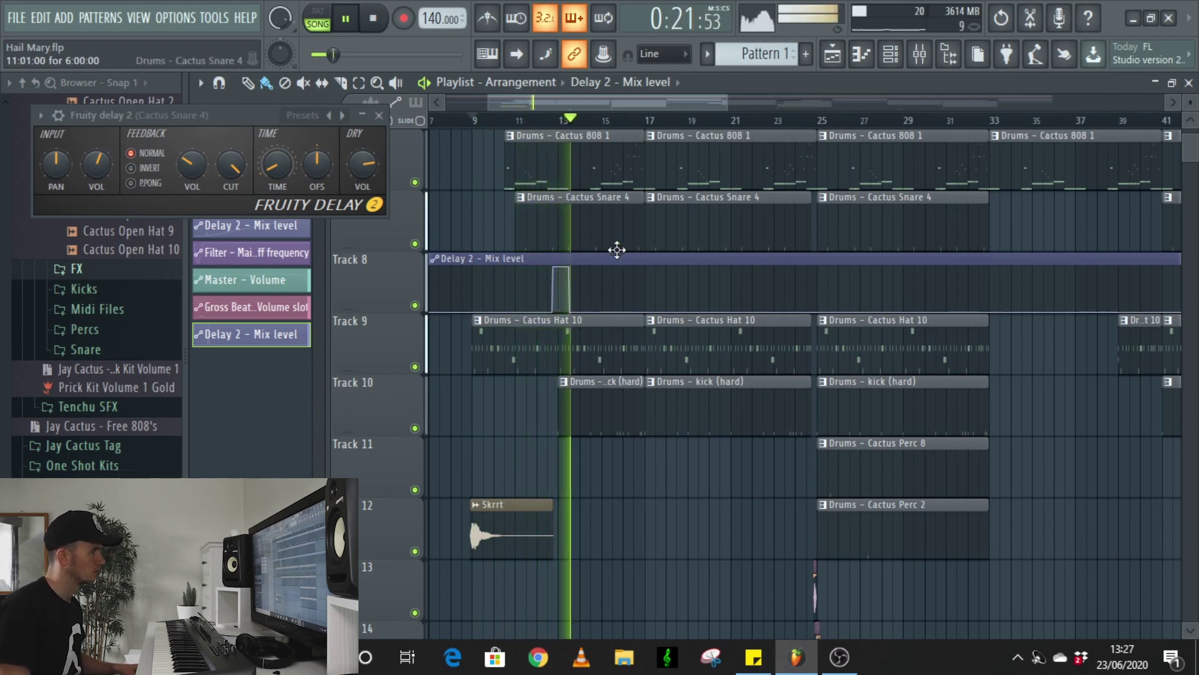
scroll(617, 251, "down", 2)
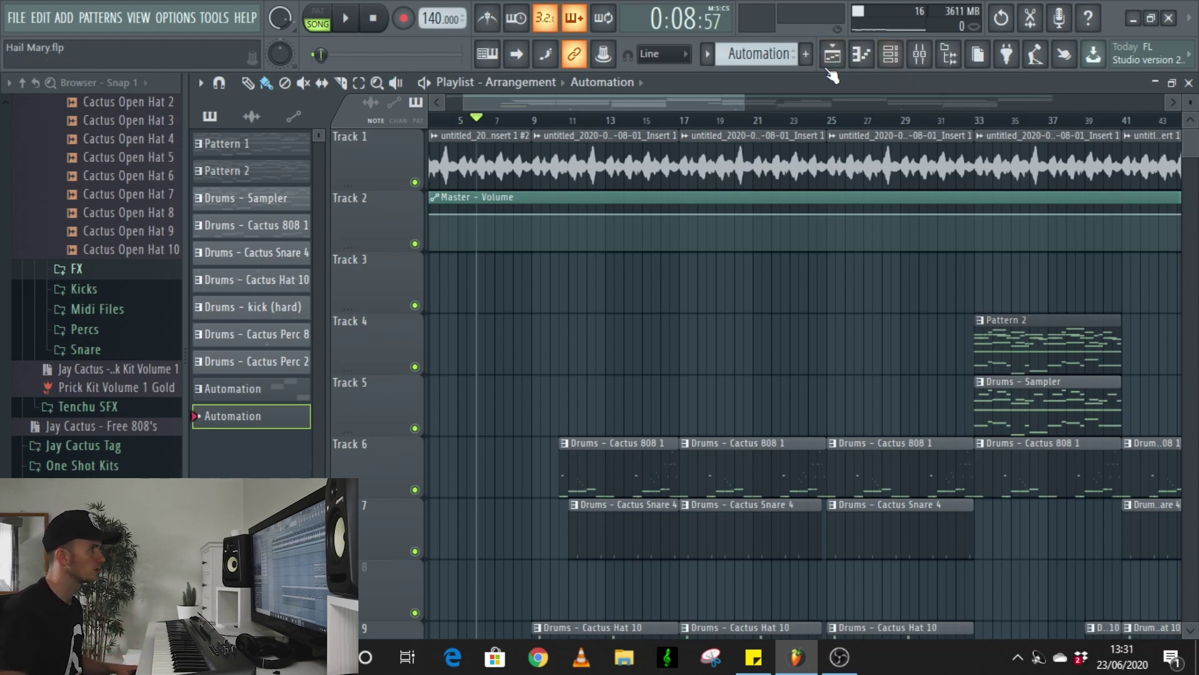
- Create a new pattern named Automation and stretch its clip on Track 3 from bar 1 to bar 17
left_click_drag(477, 100, 460, 102)
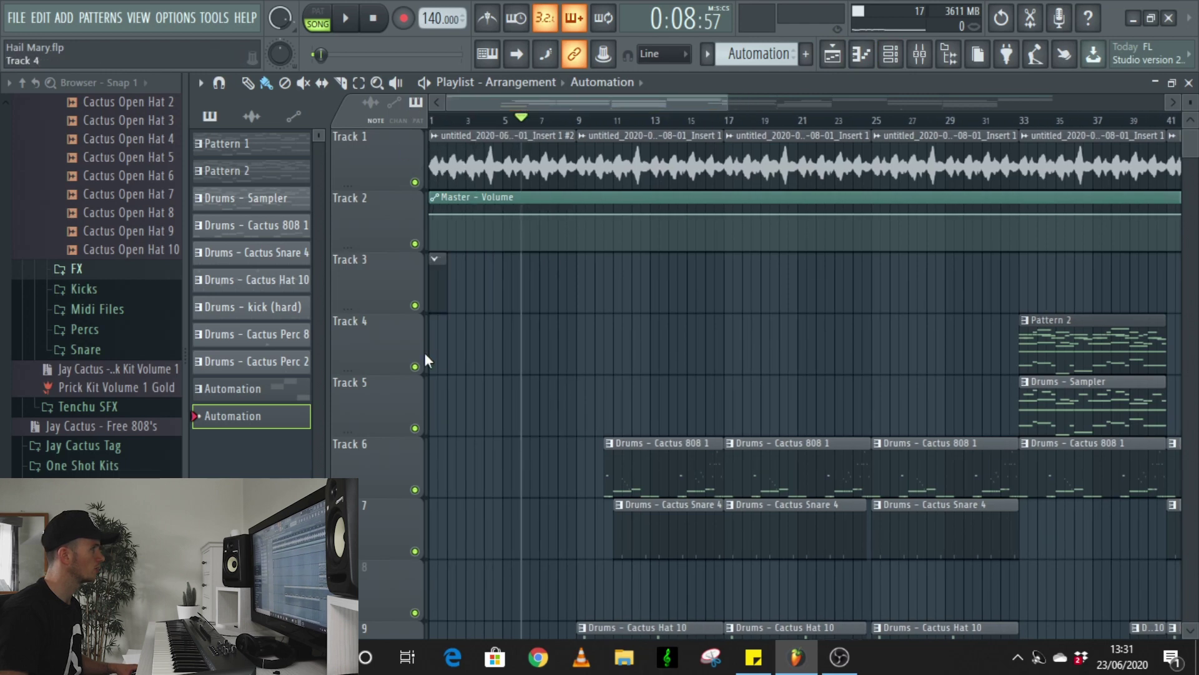
left_click(807, 53)
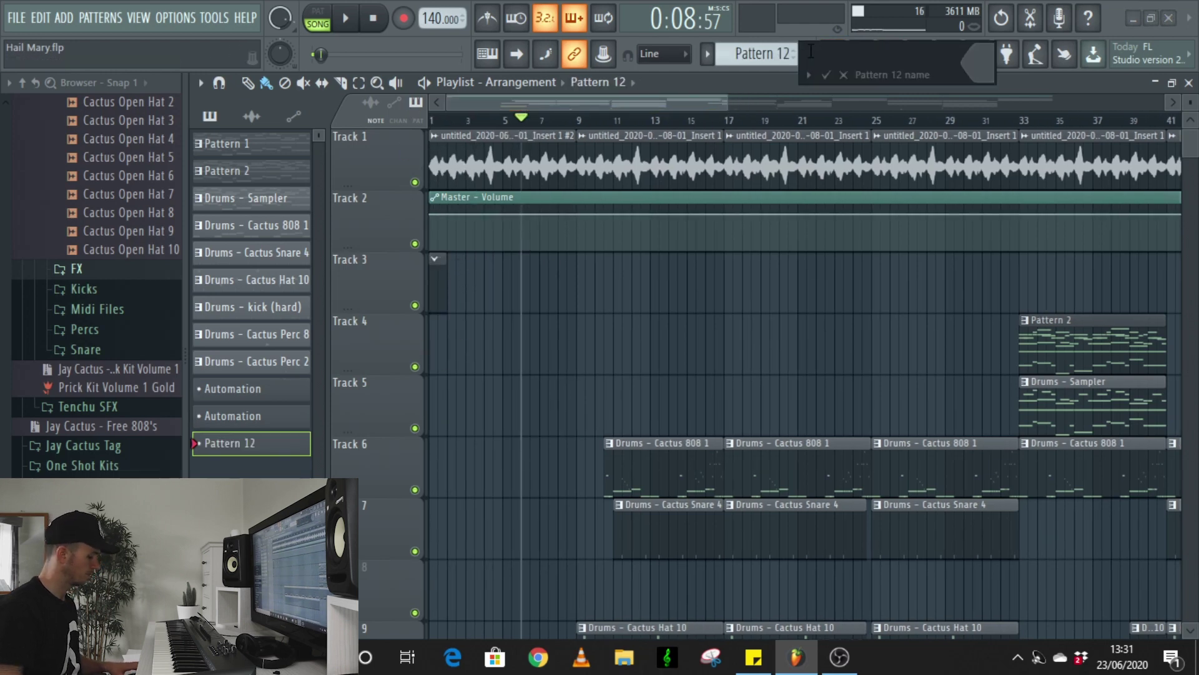
type("Automation")
key("Return")
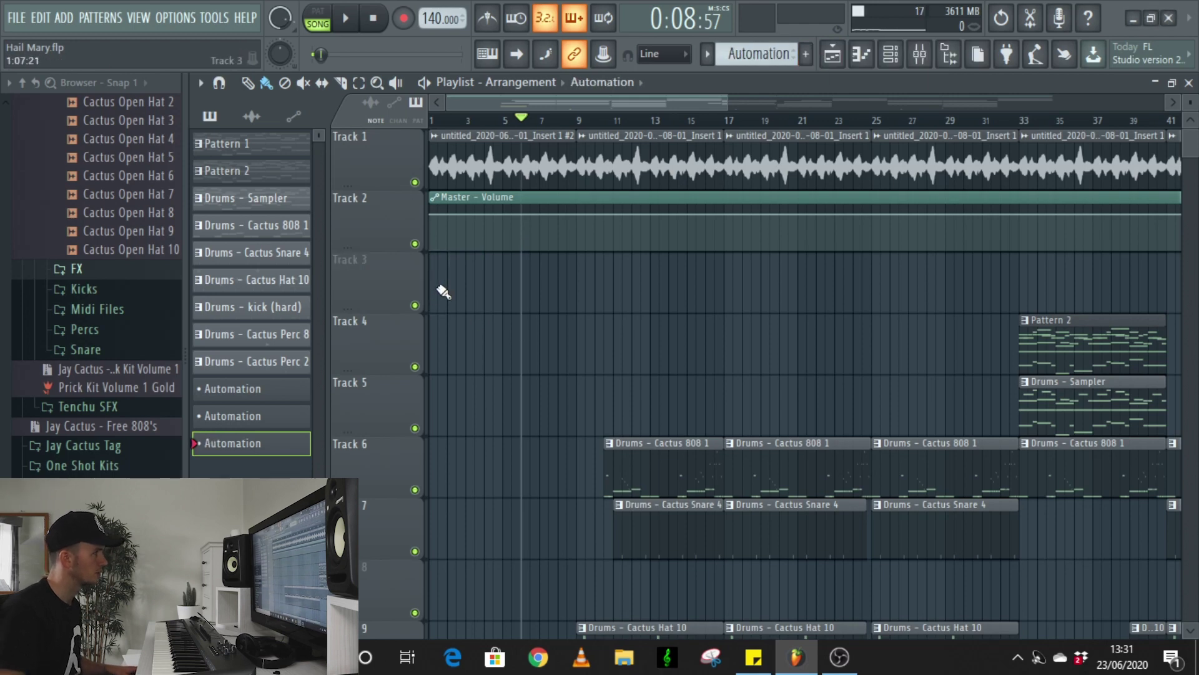
left_click(442, 286)
left_click_drag(448, 286, 723, 263)
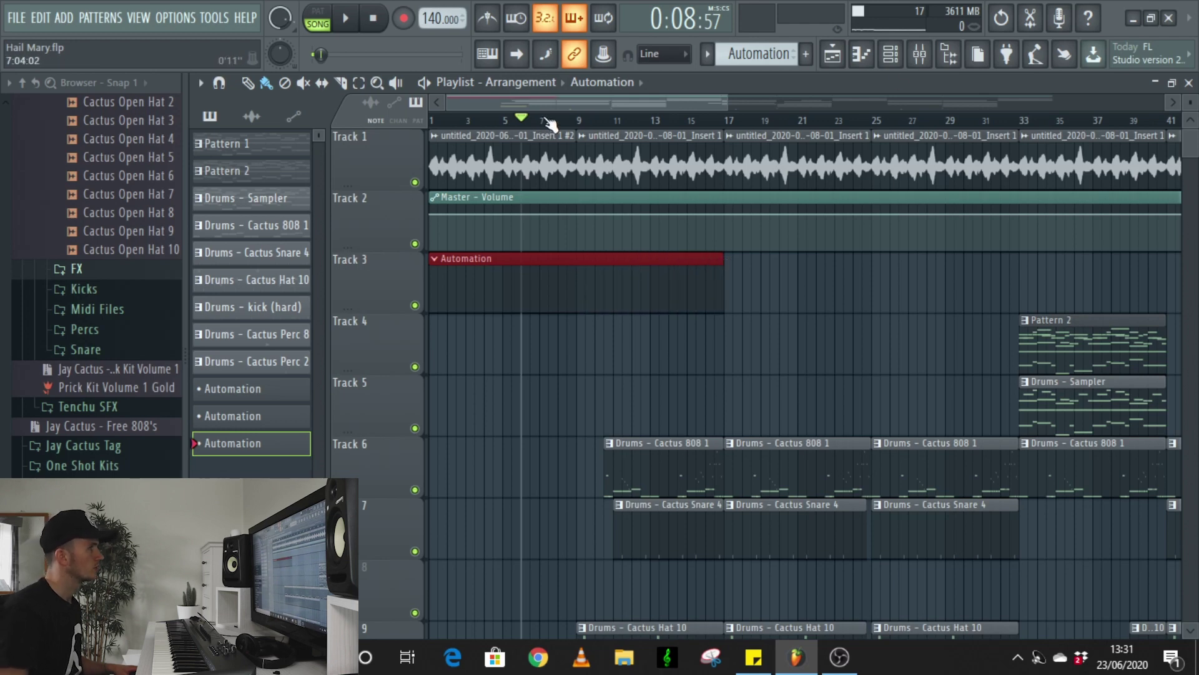
- Add a Fruity Keyboard Controller channel loaded with the Gross Beat - white + black preset
left_click(891, 53)
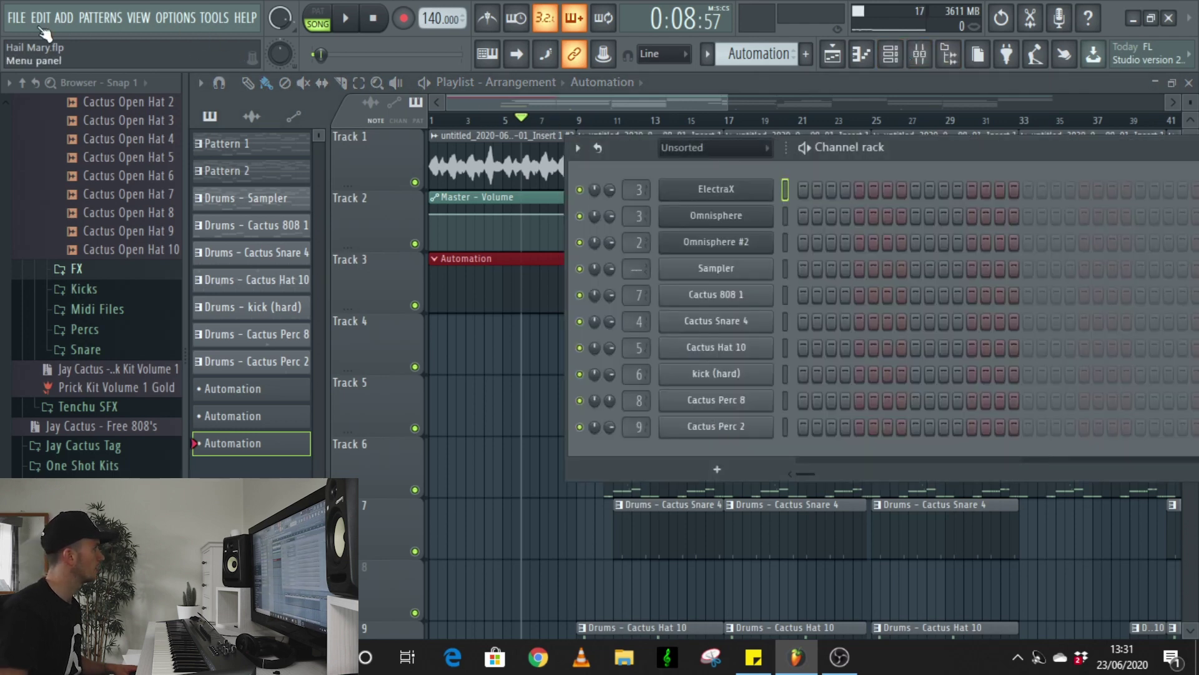
left_click(63, 18)
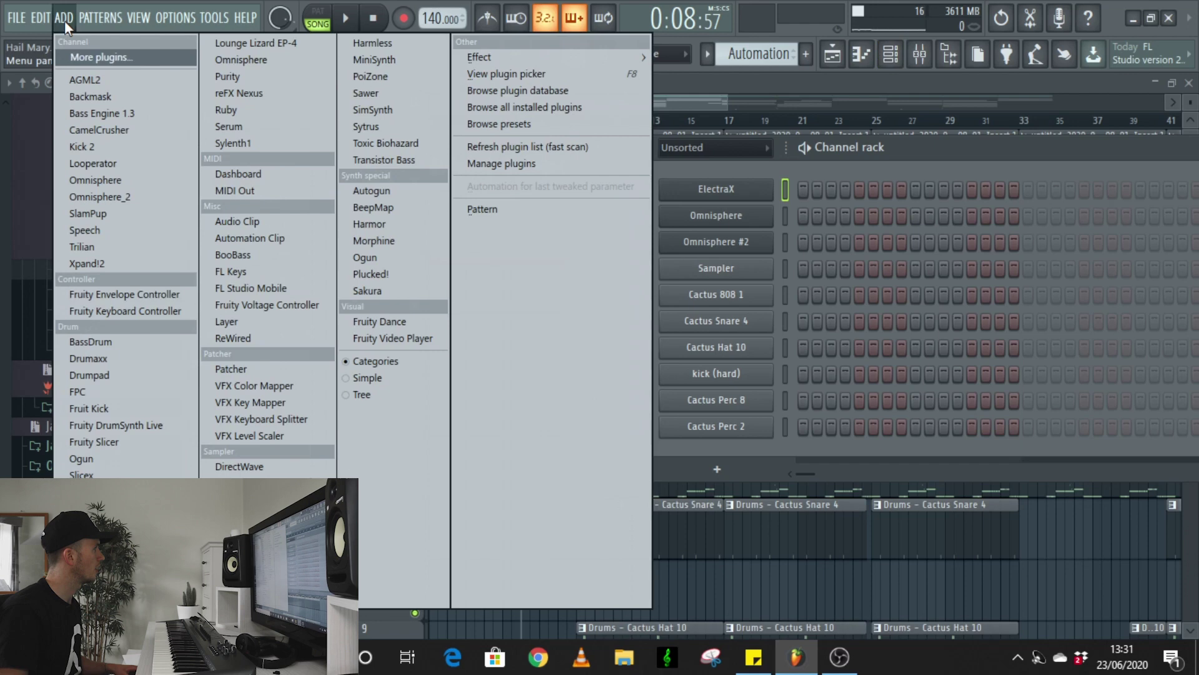
left_click(122, 312)
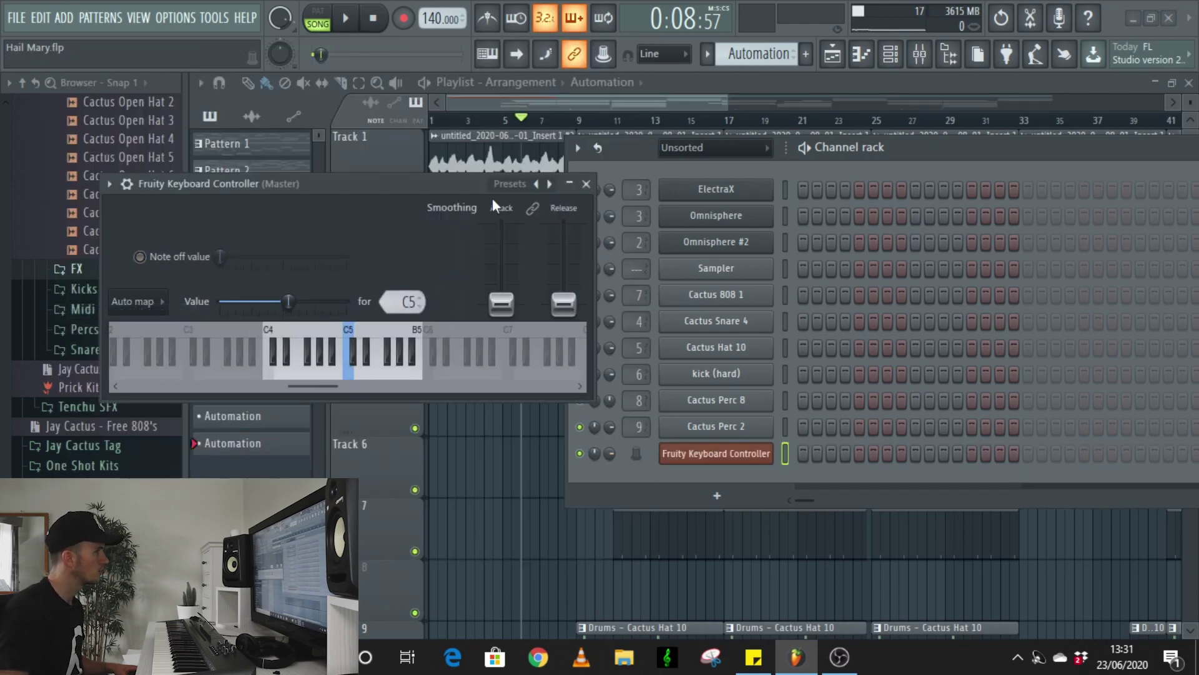
left_click(517, 189)
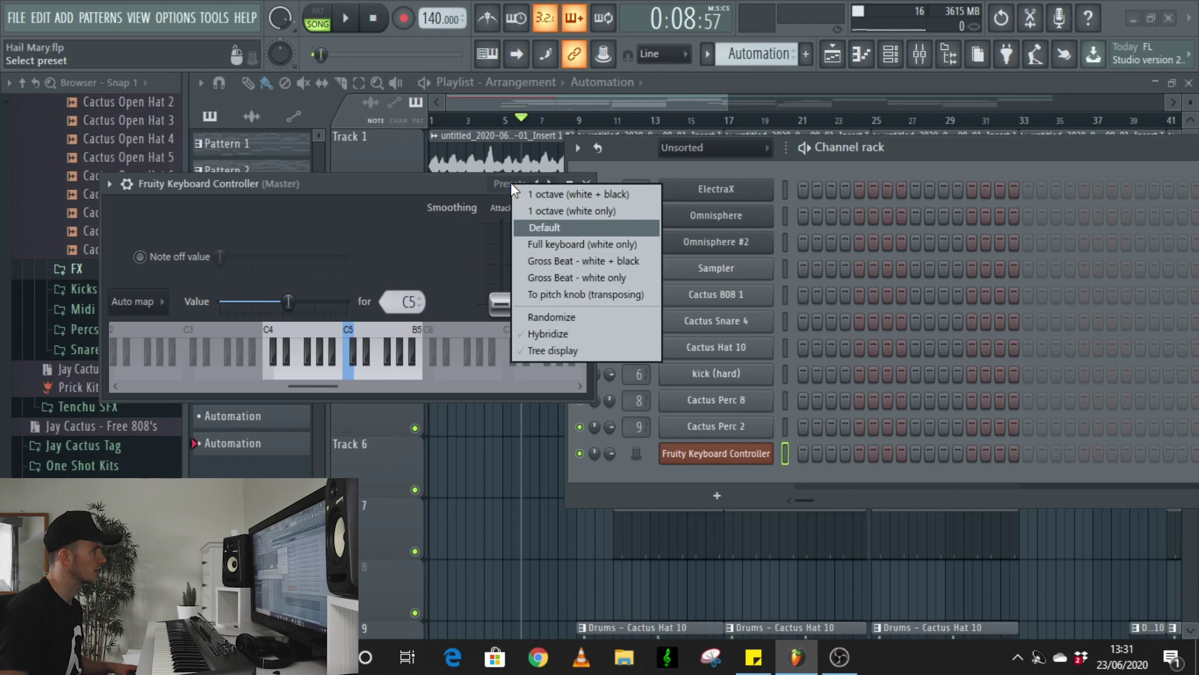
left_click(599, 261)
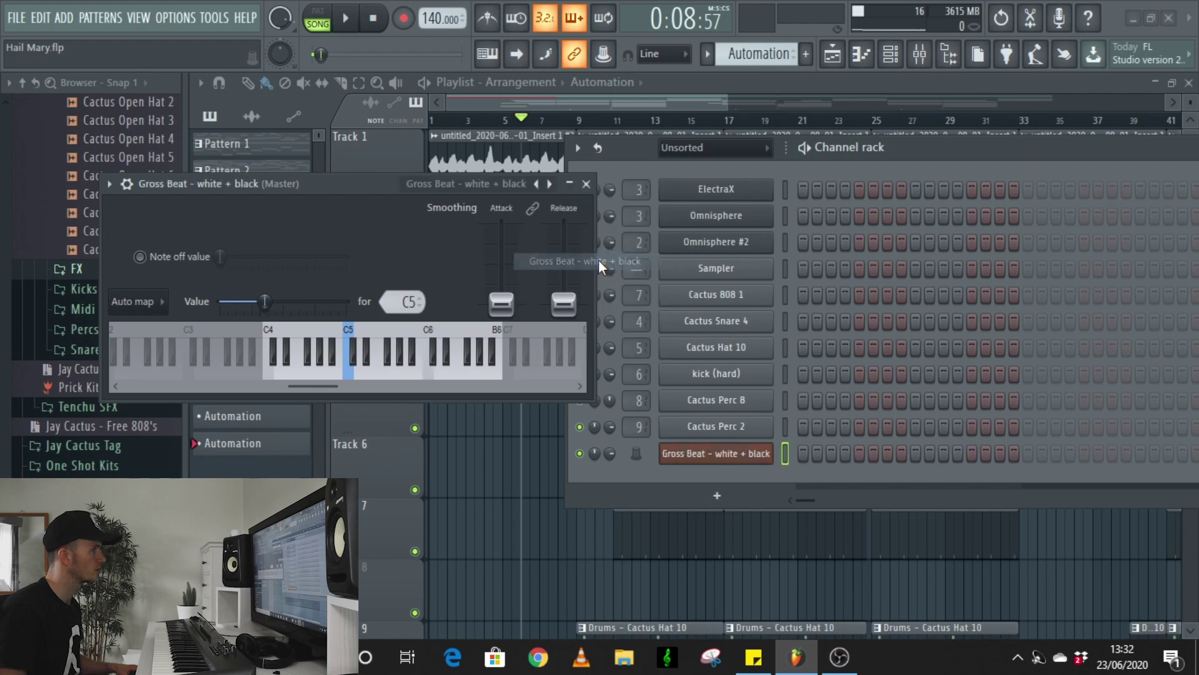
left_click(919, 56)
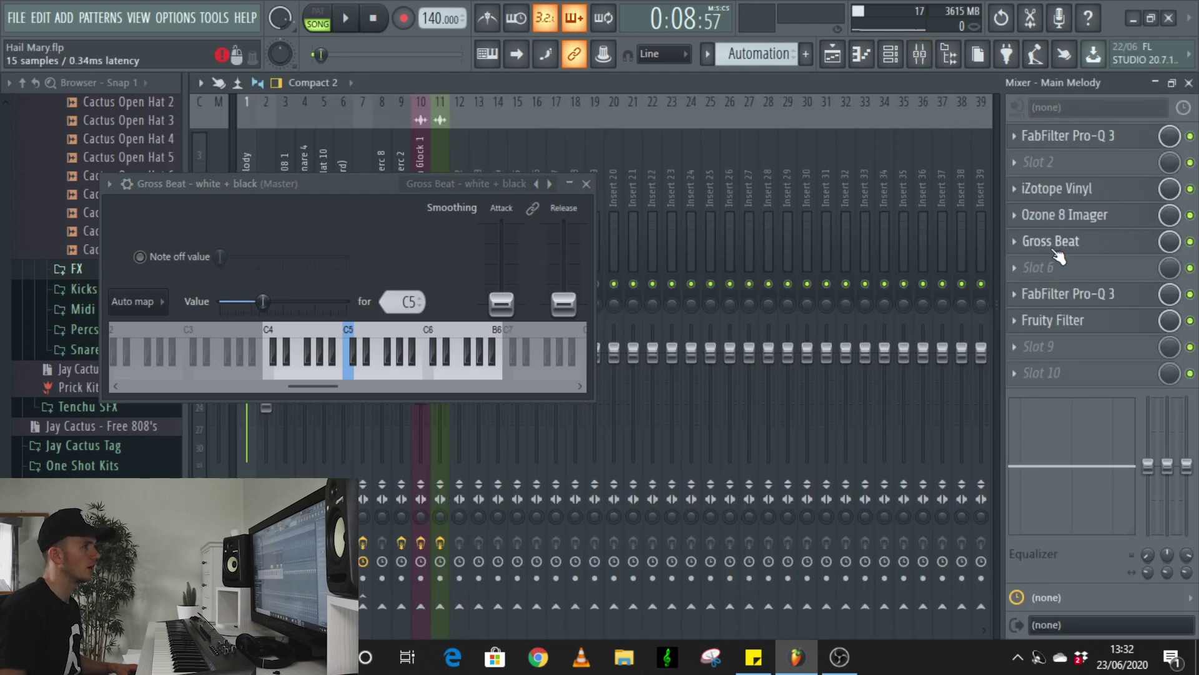
- Delete the old Gross Beat mixer effect and reload Gross Beat in slot 5
right_click(1024, 243)
left_click(1024, 238)
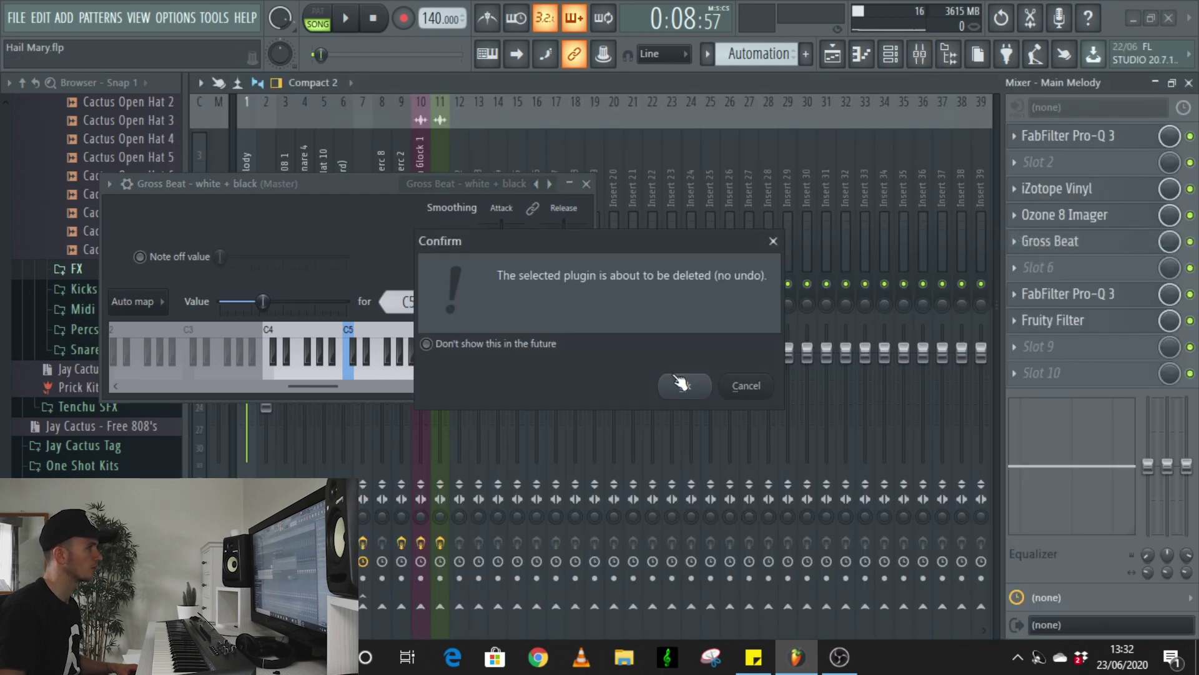
left_click(681, 383)
left_click(1045, 240)
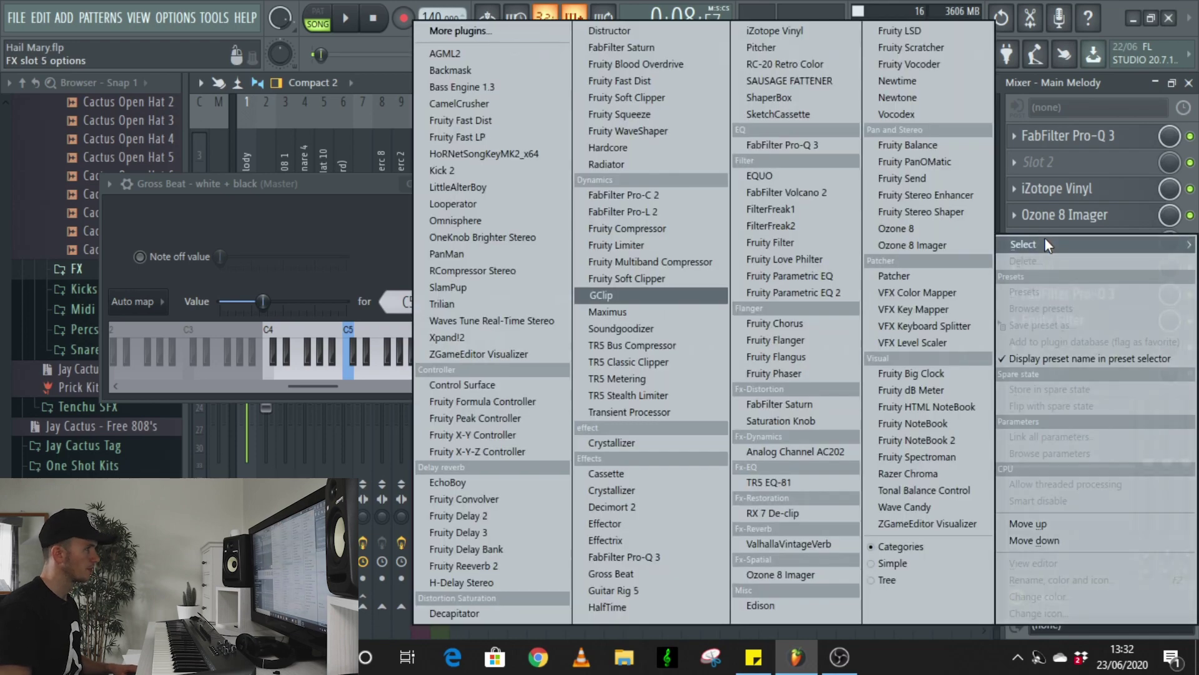
key("g")
key("Return")
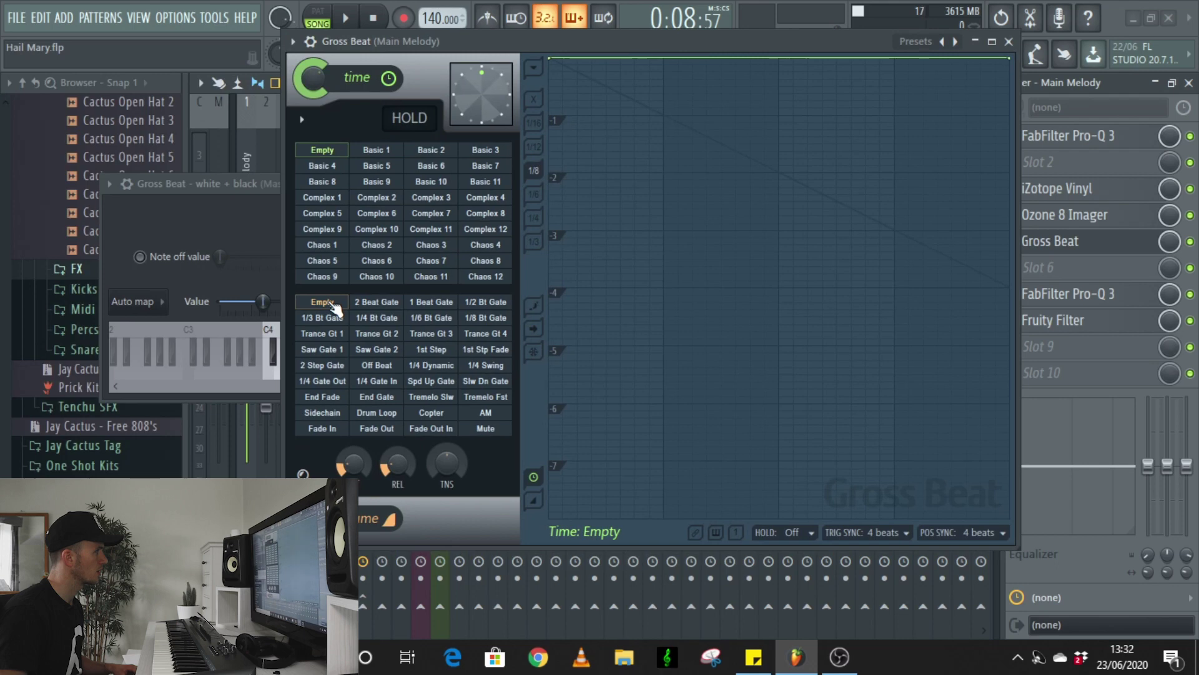
- Link Gross Beat's volume Empty slot to the keyboard controller's Note output
right_click(336, 307)
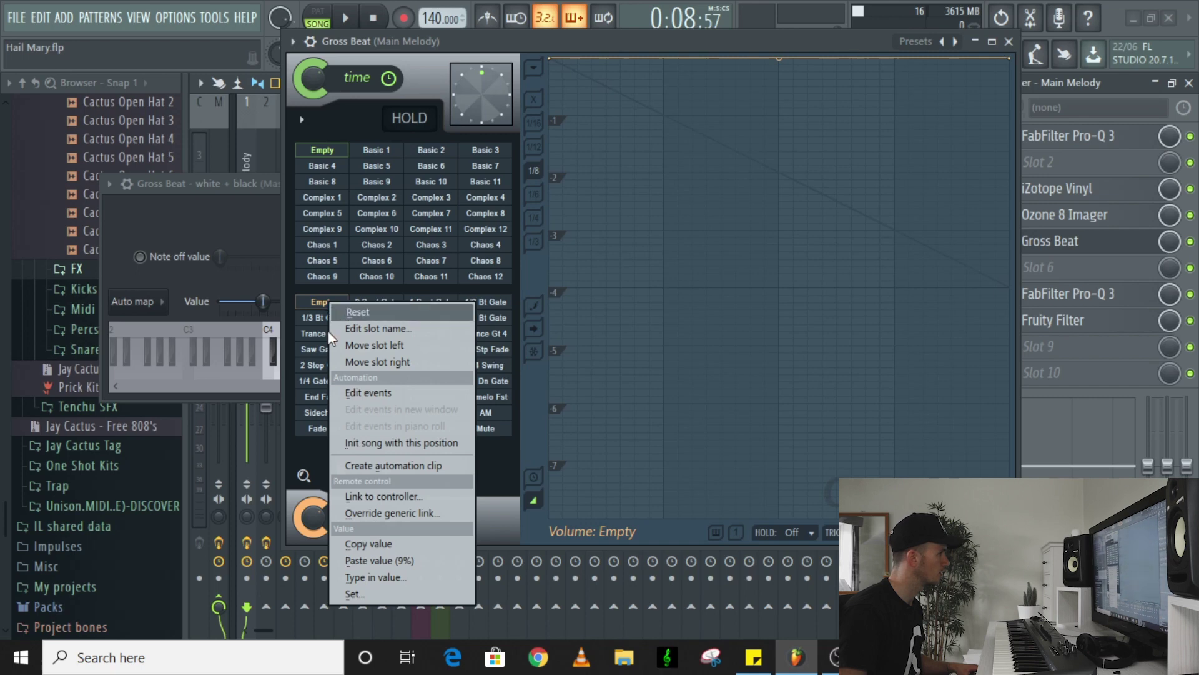
left_click(393, 497)
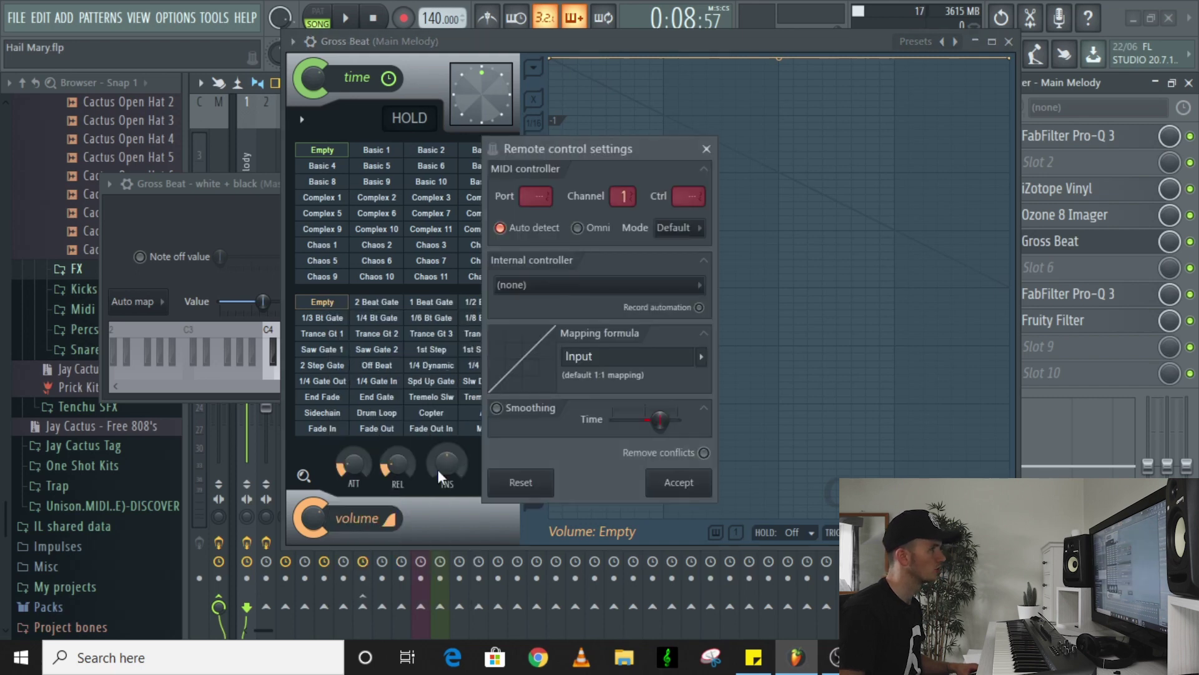
left_click(578, 288)
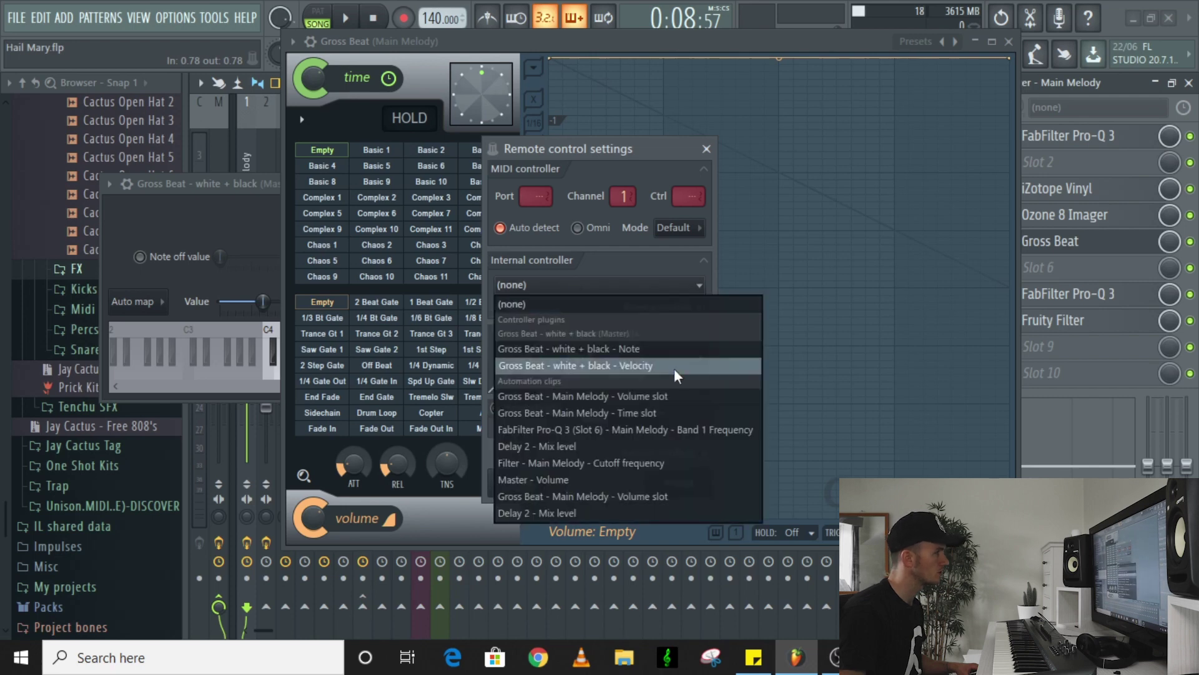
left_click(635, 348)
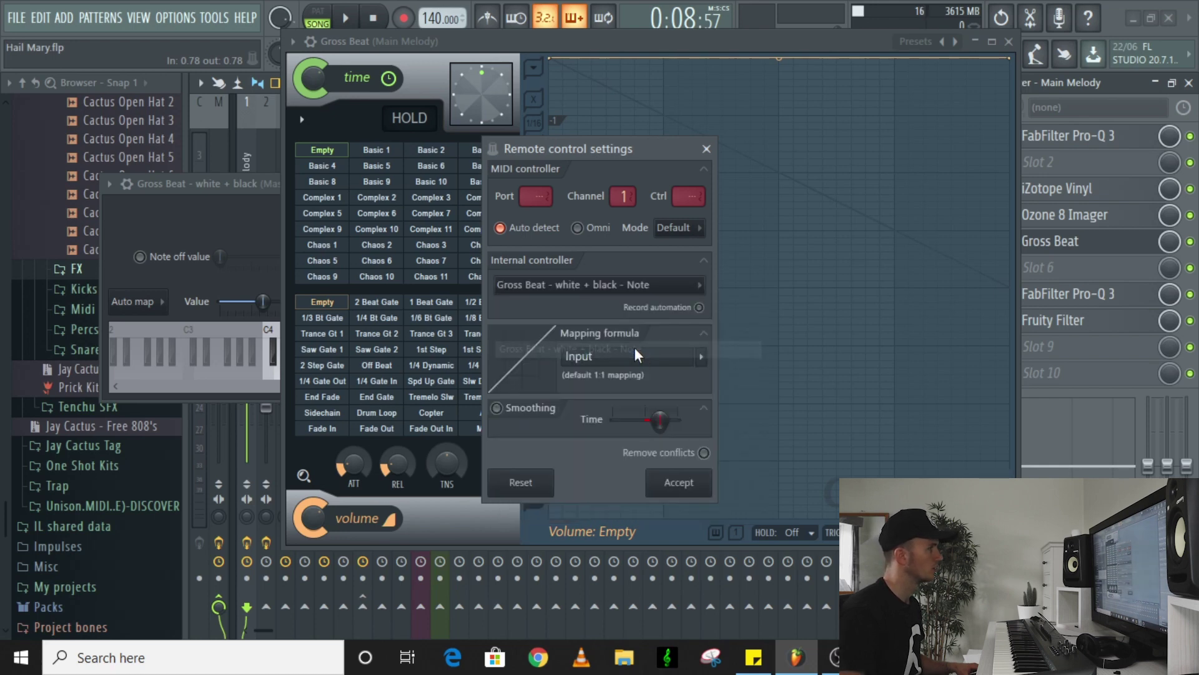
left_click(699, 488)
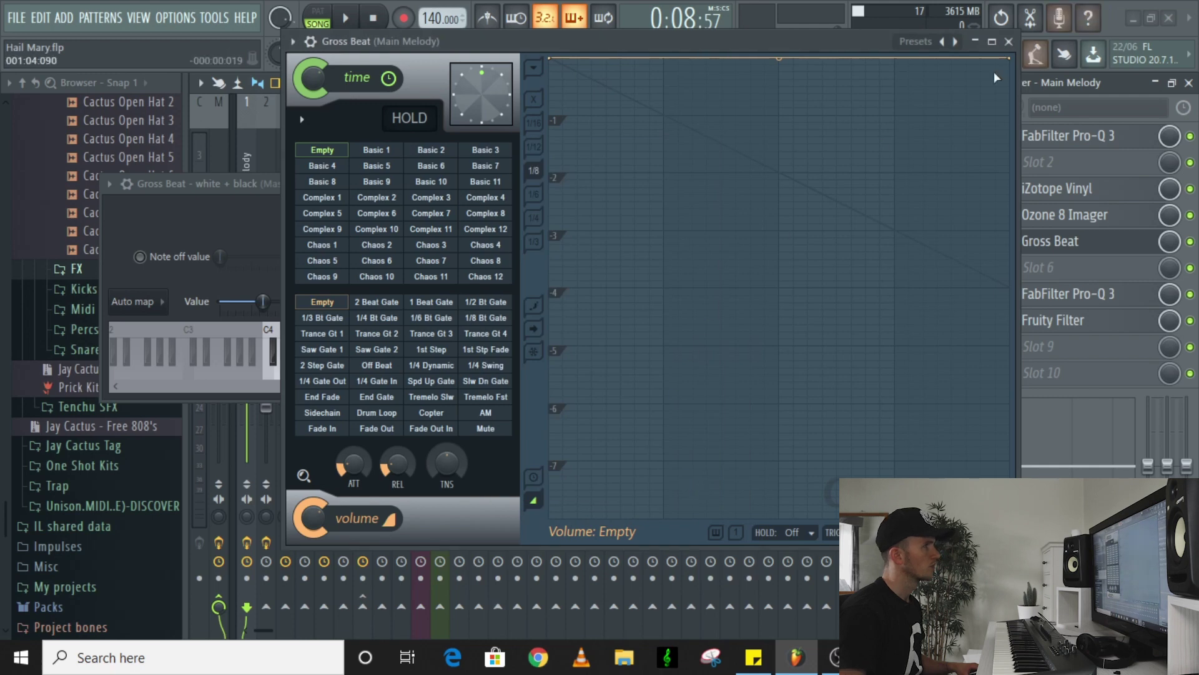
- Tidy the windows and open the piano roll for the Gross Beat keyboard channel
double_click(815, 44)
left_click(891, 54)
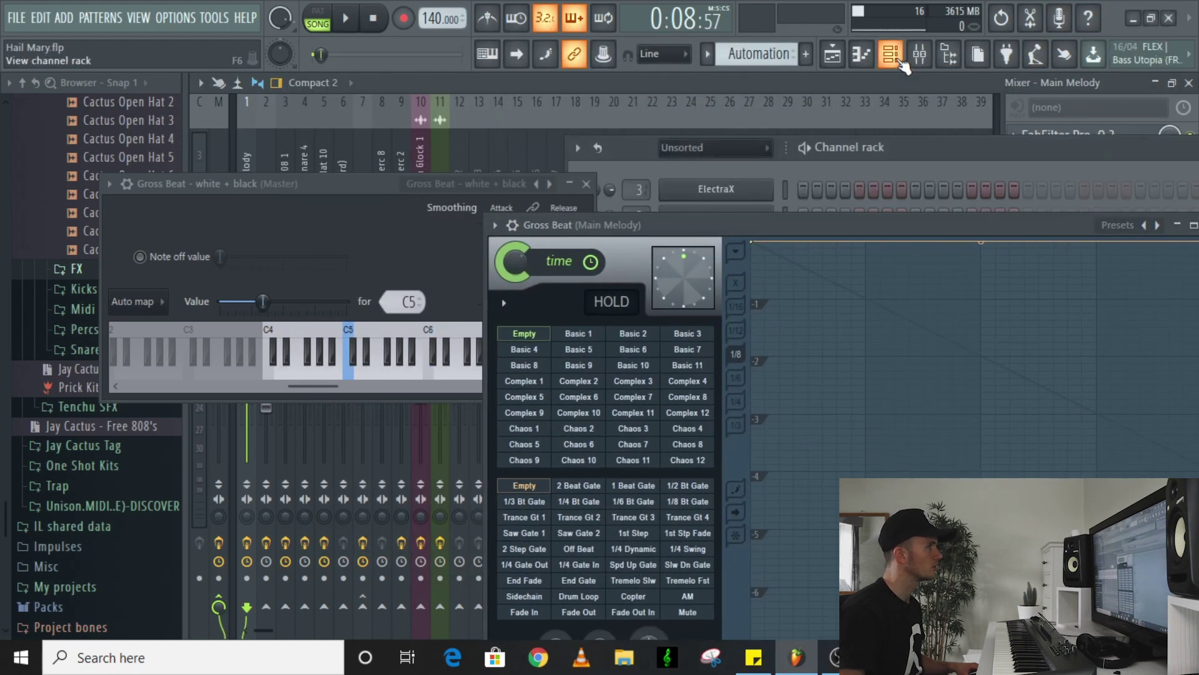
left_click_drag(984, 152, 513, 88)
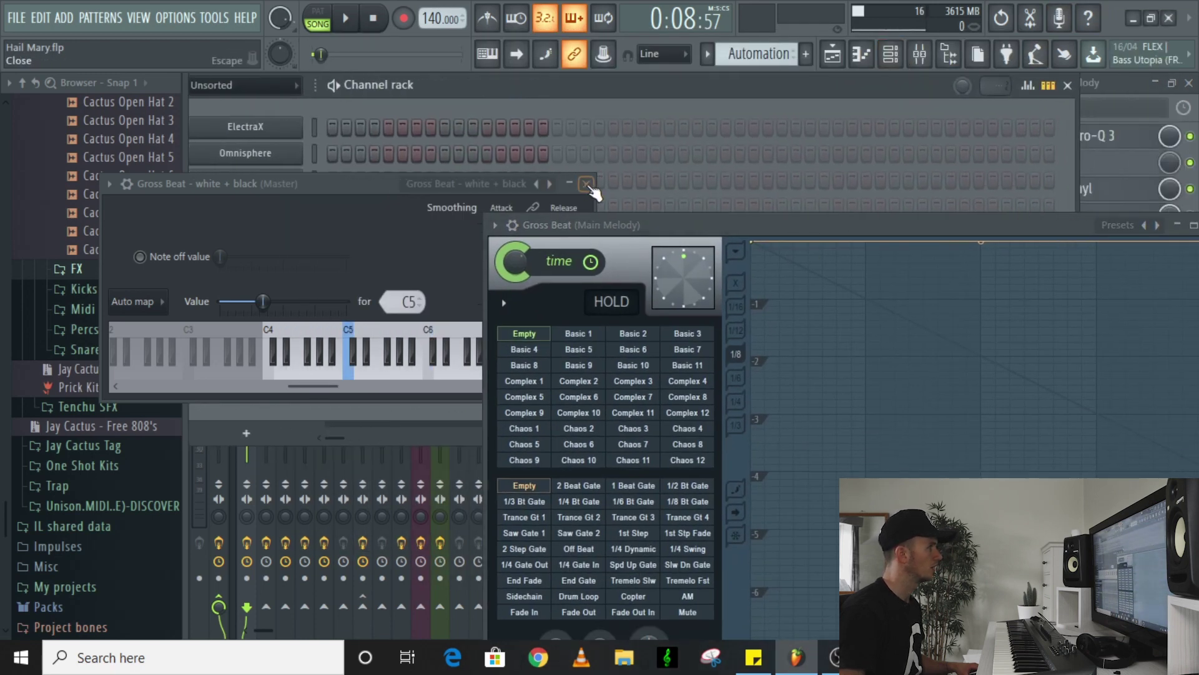
left_click(586, 184)
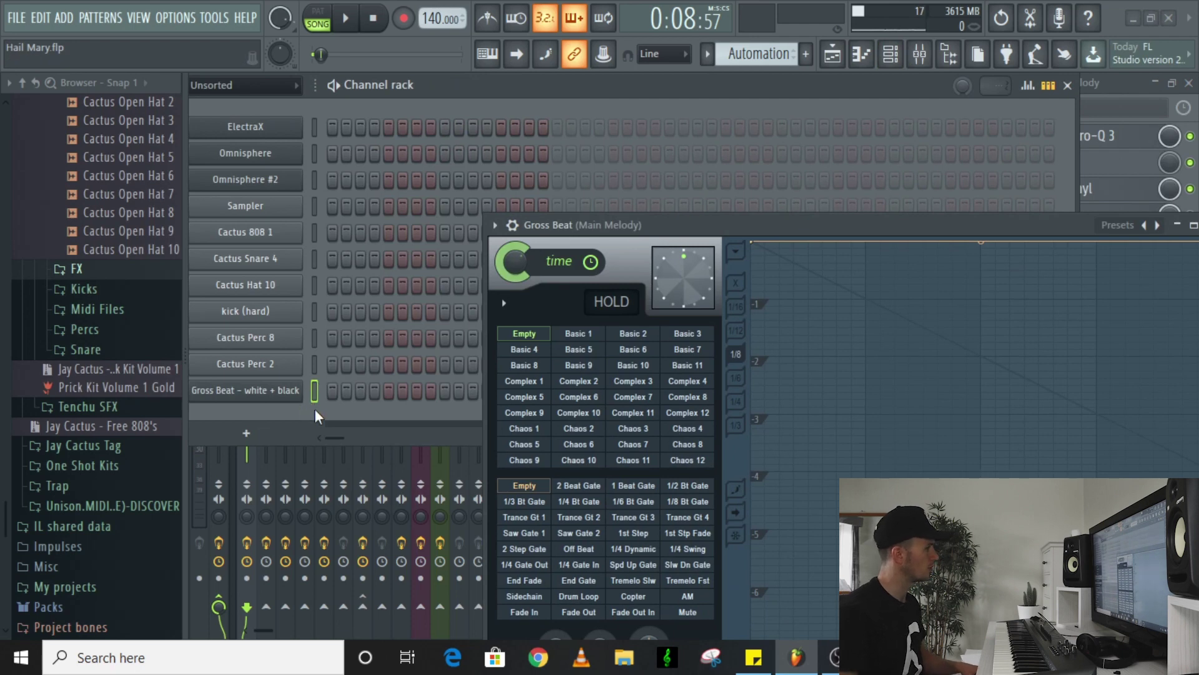
right_click(296, 394)
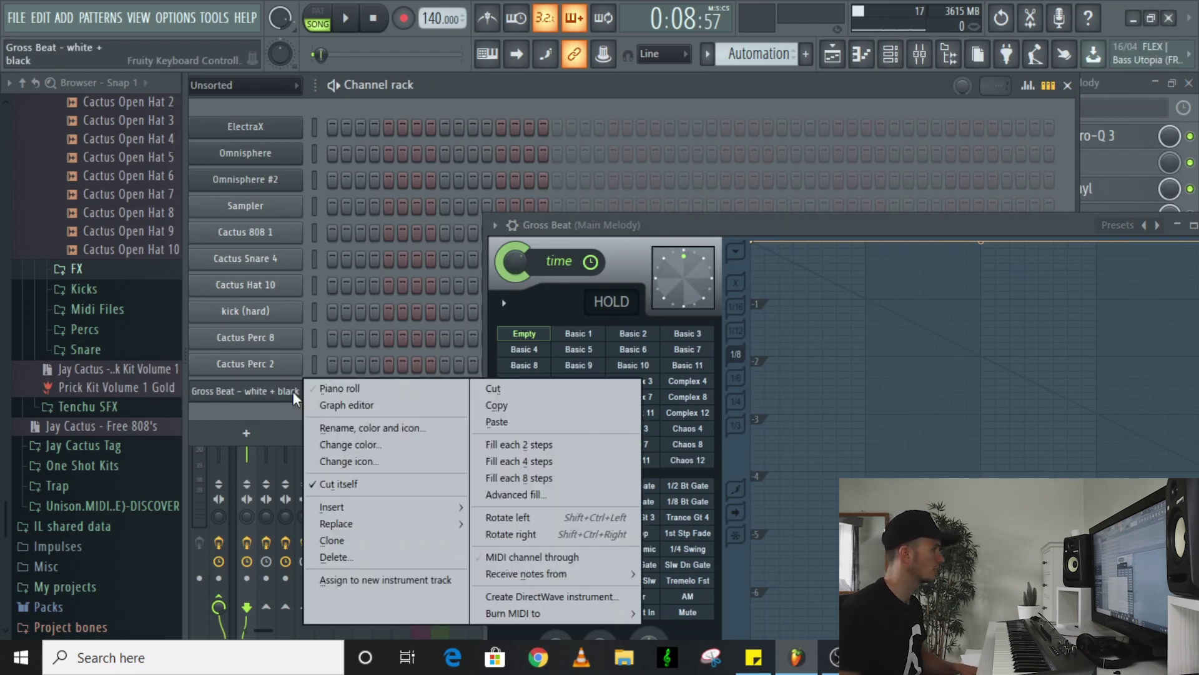
left_click(339, 391)
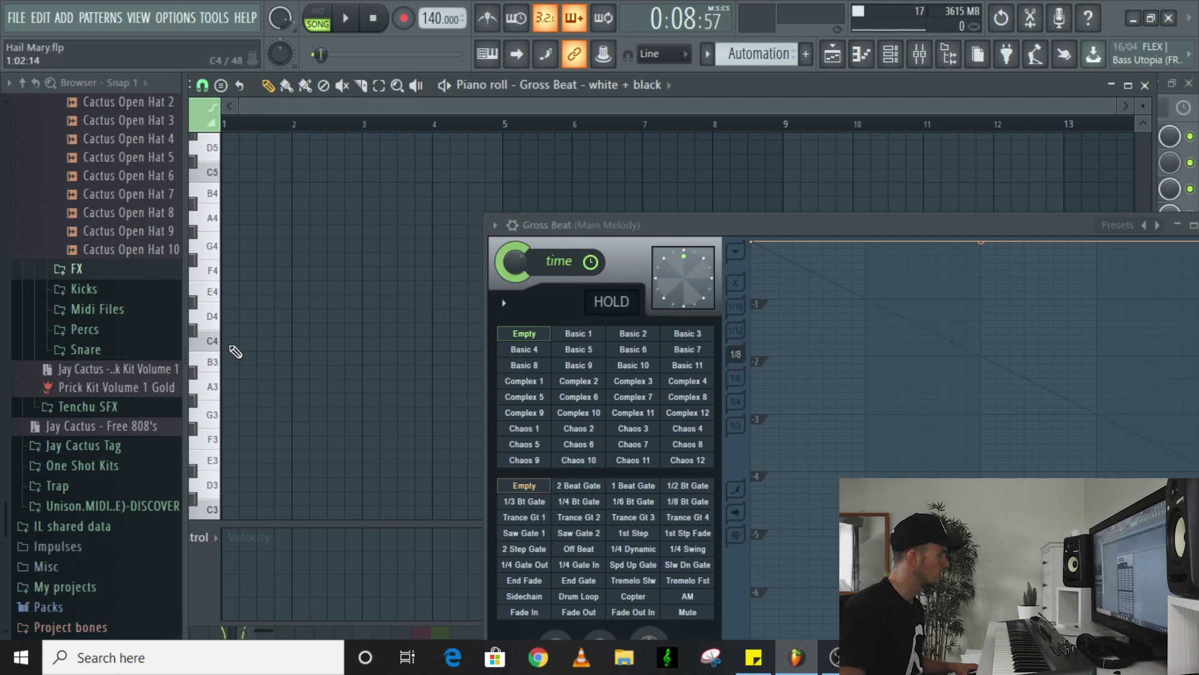
- Place a C4 note and step C#4, D4, D#4 notes across bars 6–8
left_click(226, 344)
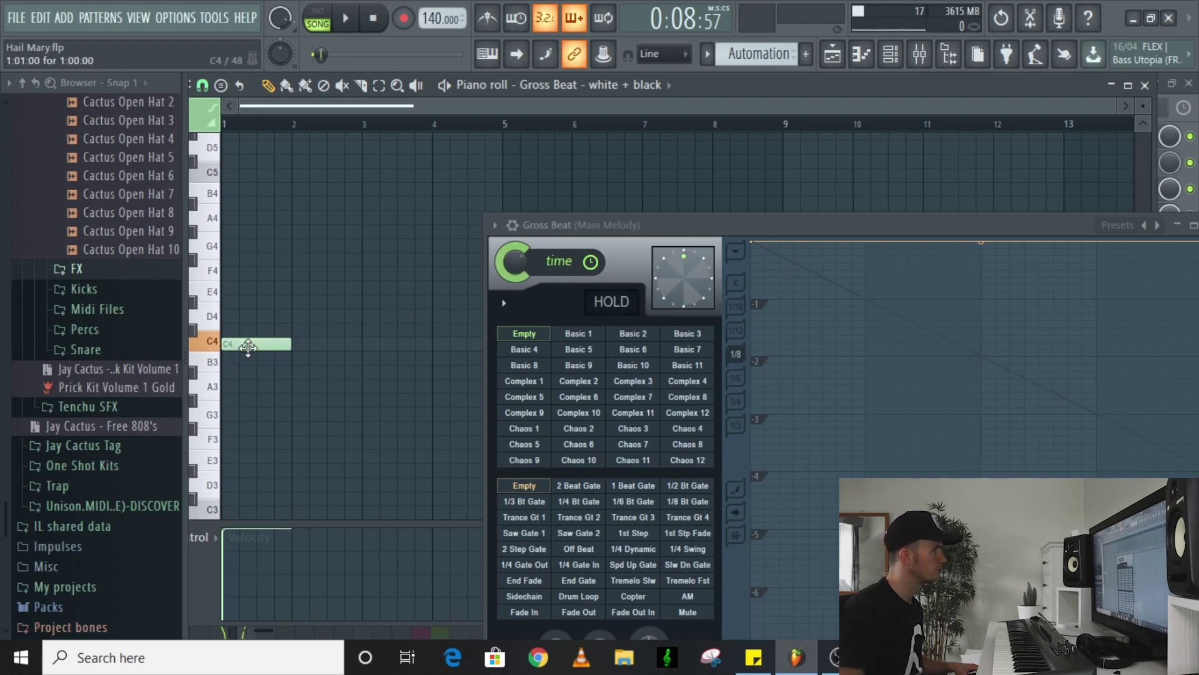
left_click_drag(248, 347, 442, 347)
left_click_drag(809, 236, 1198, 235)
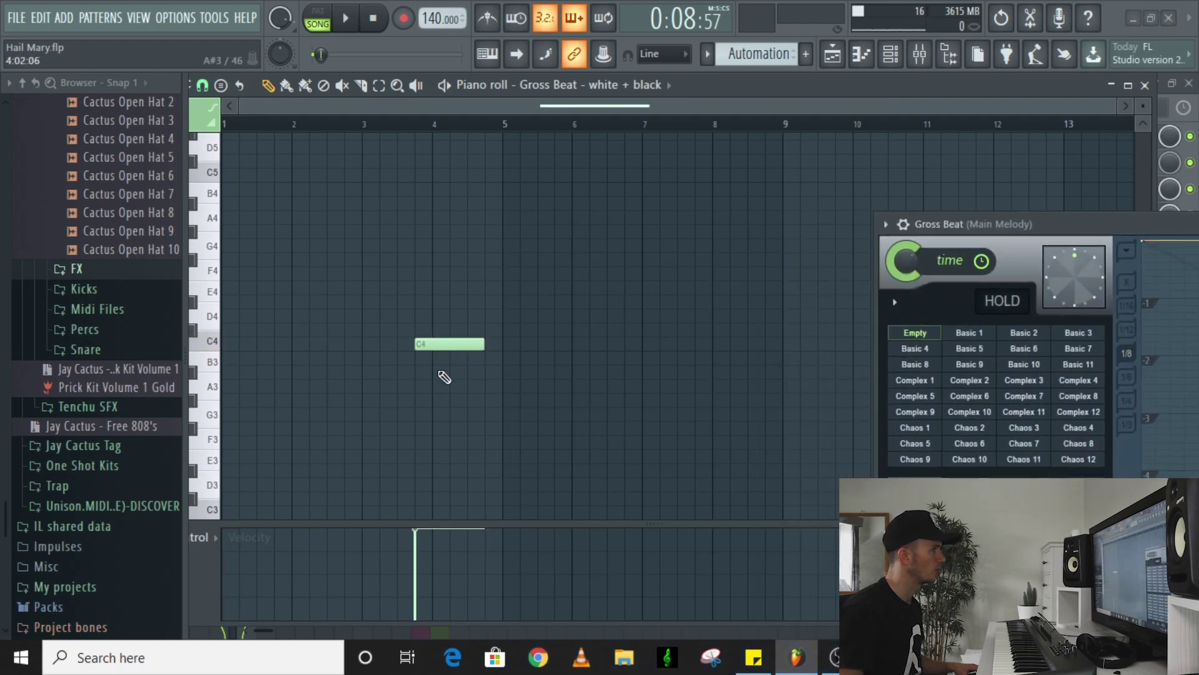
left_click_drag(437, 359, 812, 346)
left_click_drag(571, 330, 574, 311)
left_click(645, 302)
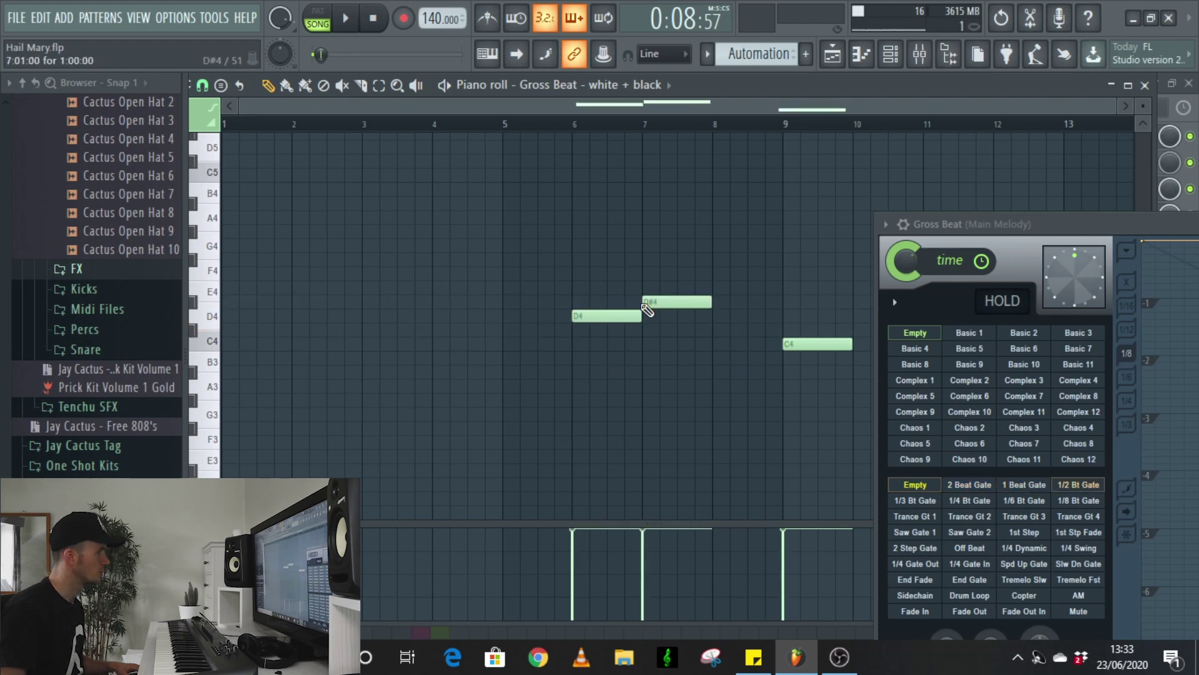
left_click(716, 289)
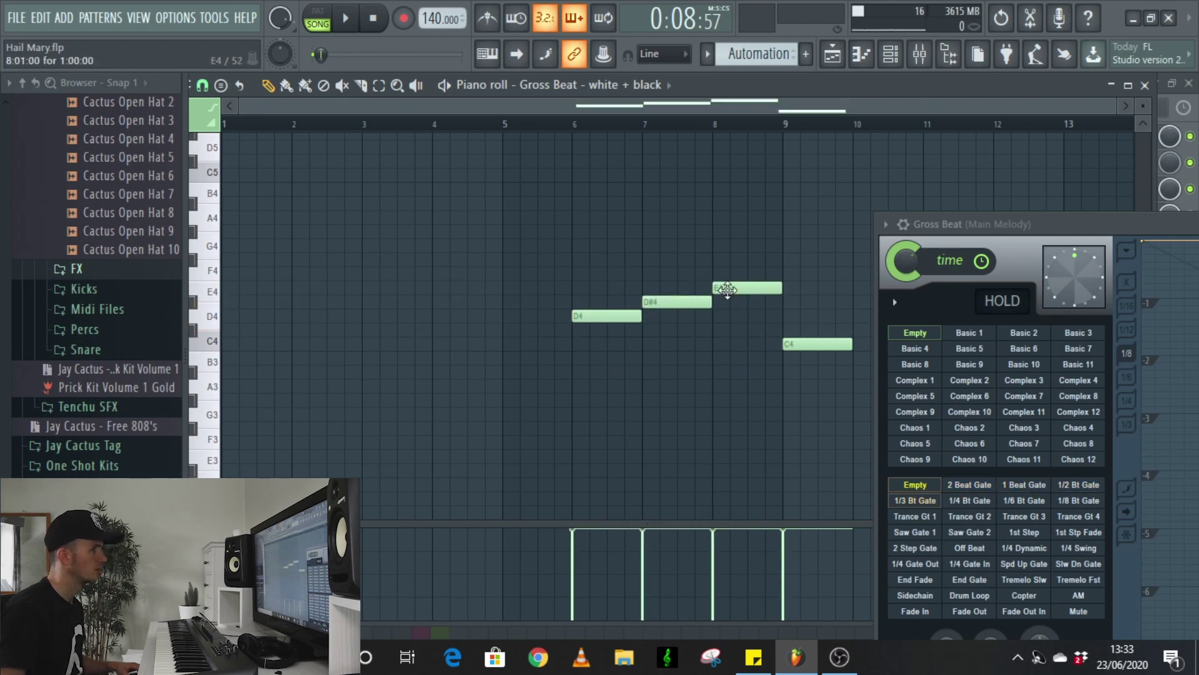
right_click(727, 289)
right_click(688, 301)
left_click_drag(612, 317, 597, 323)
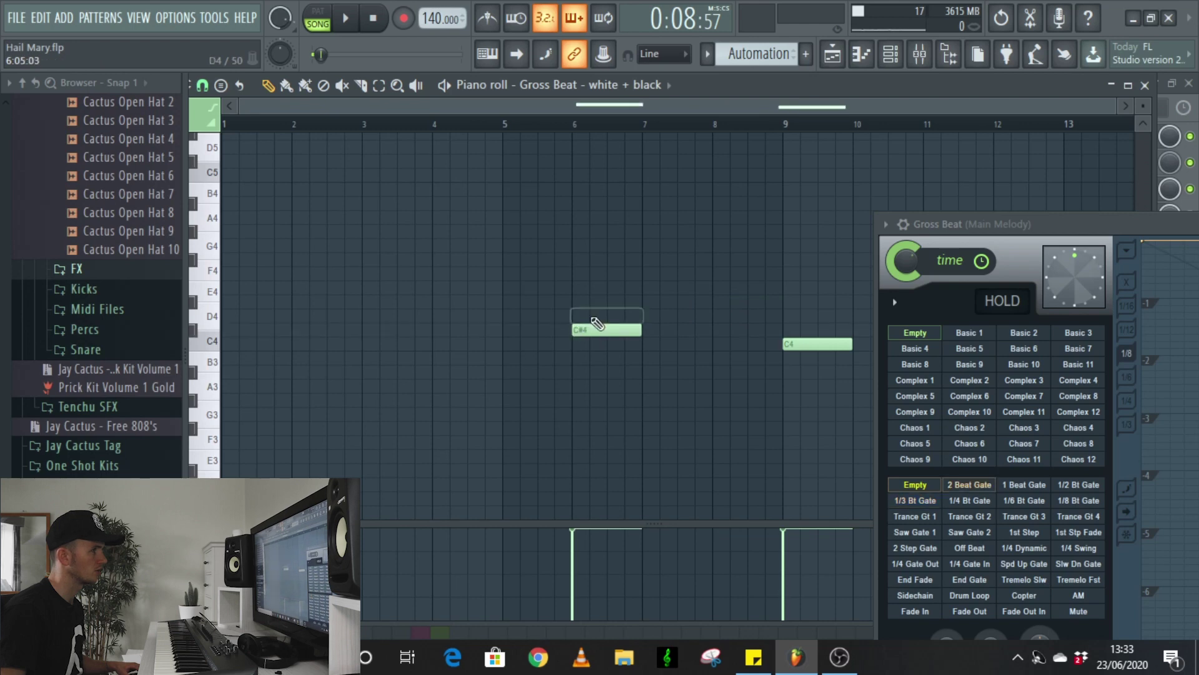
left_click(647, 317)
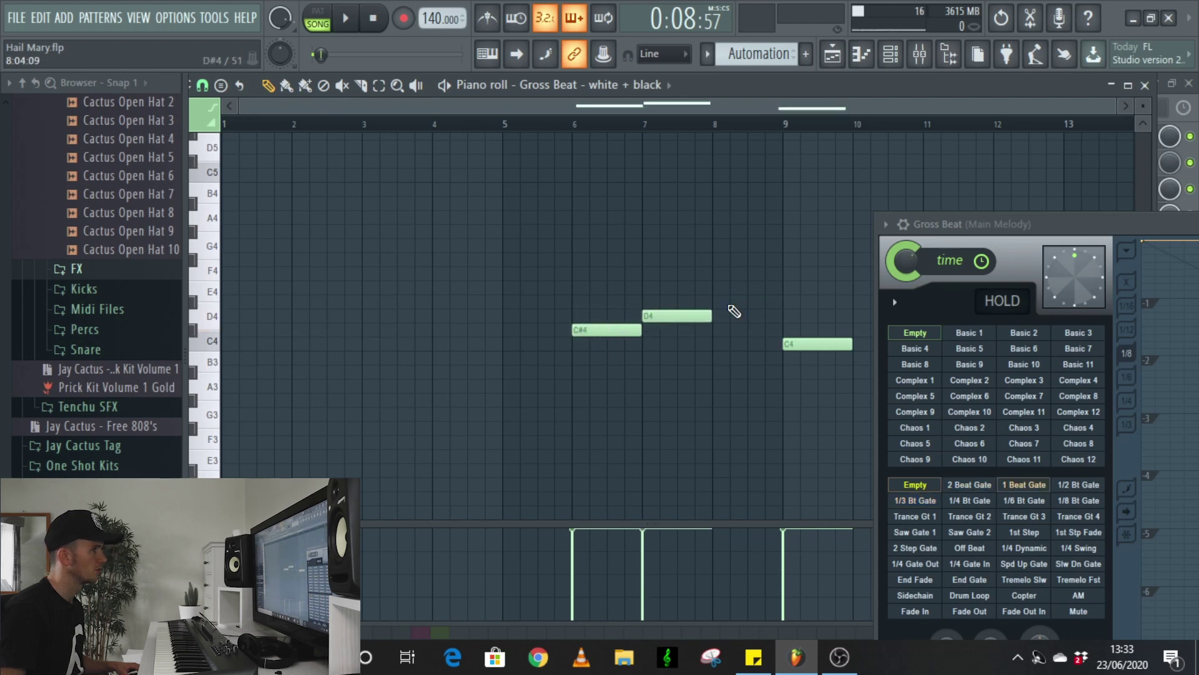
left_click(714, 304)
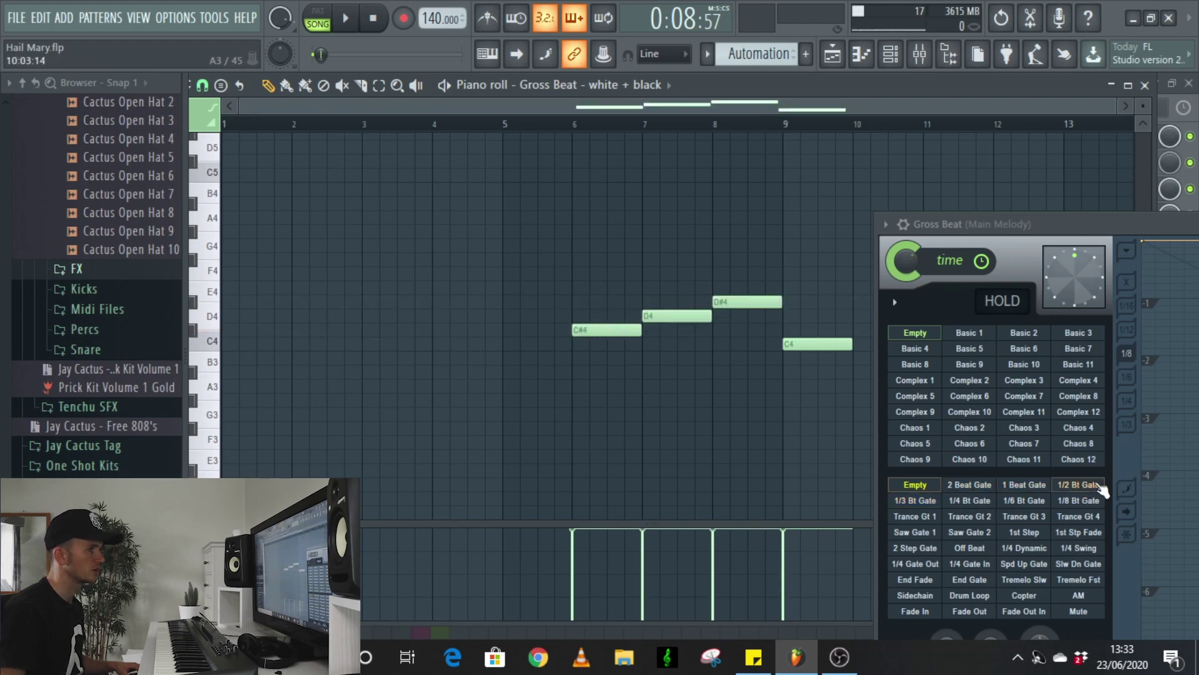
- Audition the preset changes, then replace the C4 note at bar 9 and audition again
key("space")
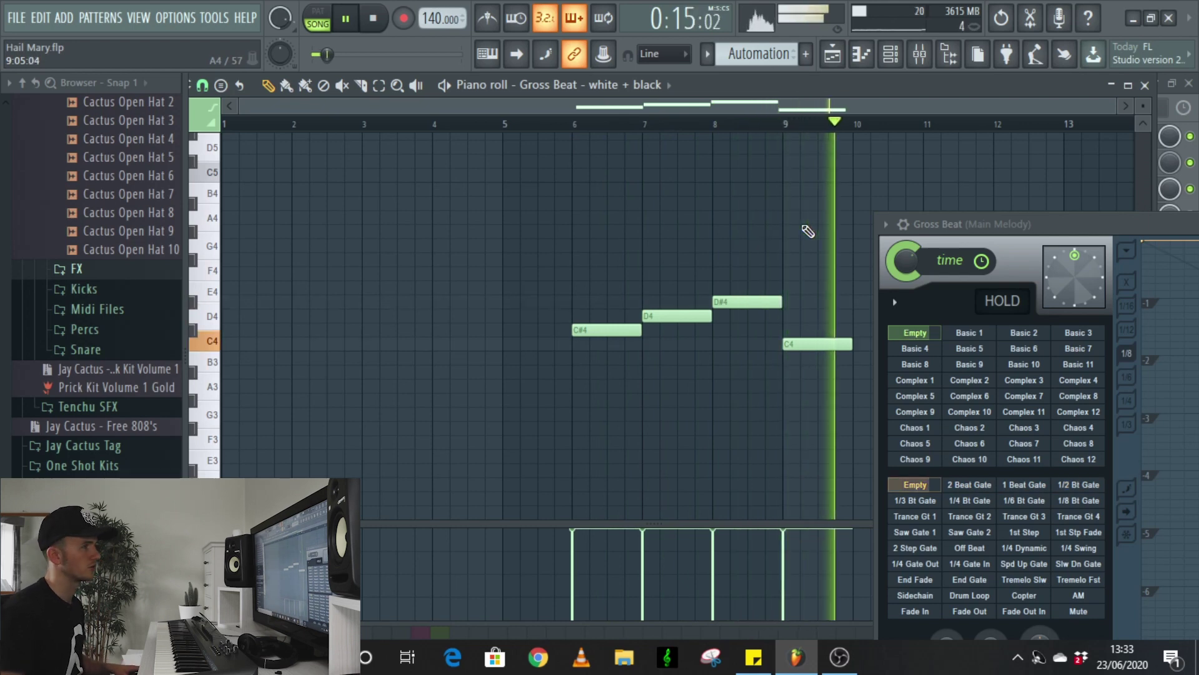
key("F5")
key("space")
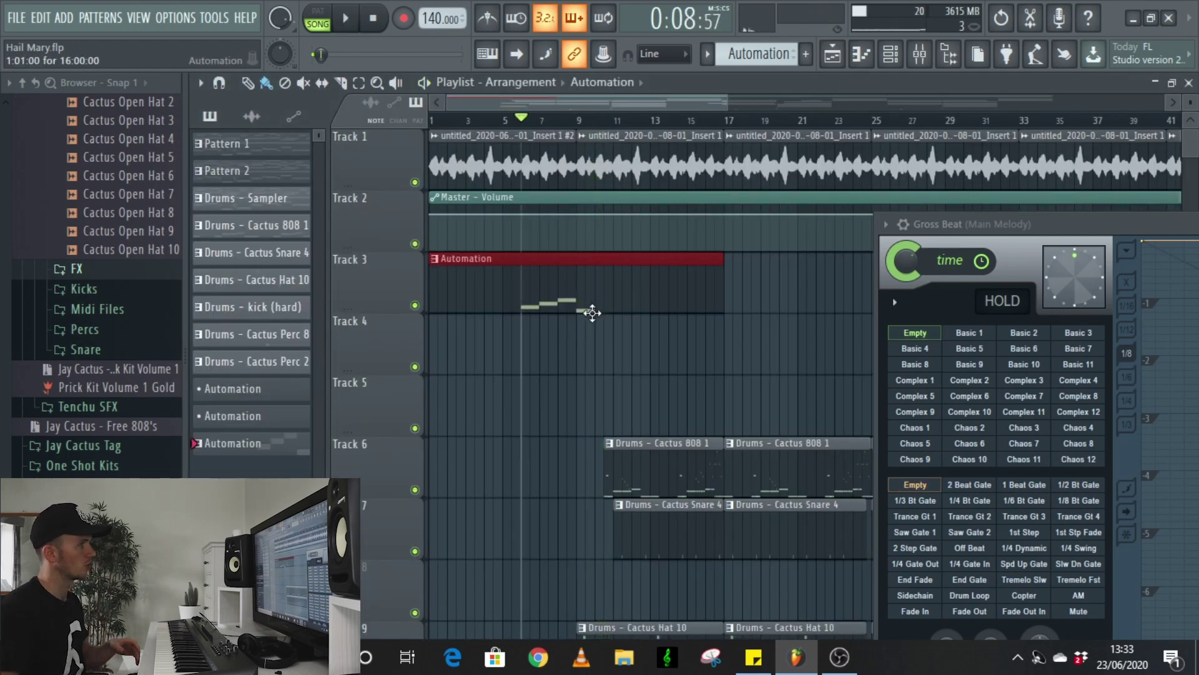
double_click(585, 307)
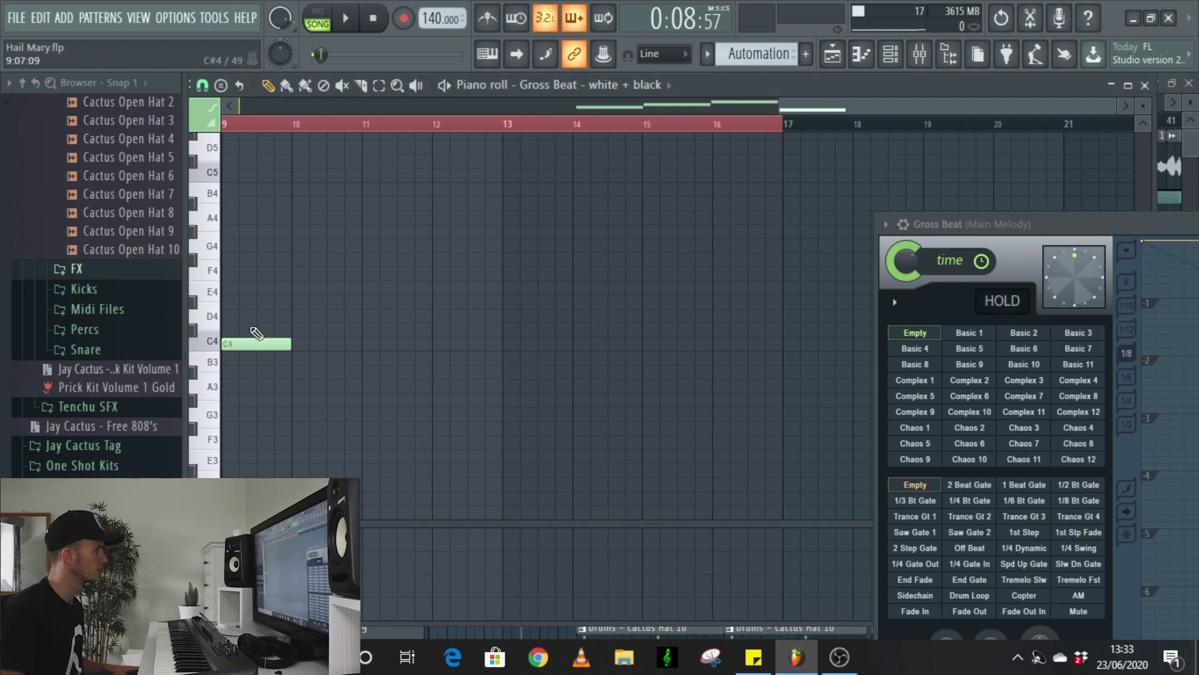
right_click(256, 333)
key("space")
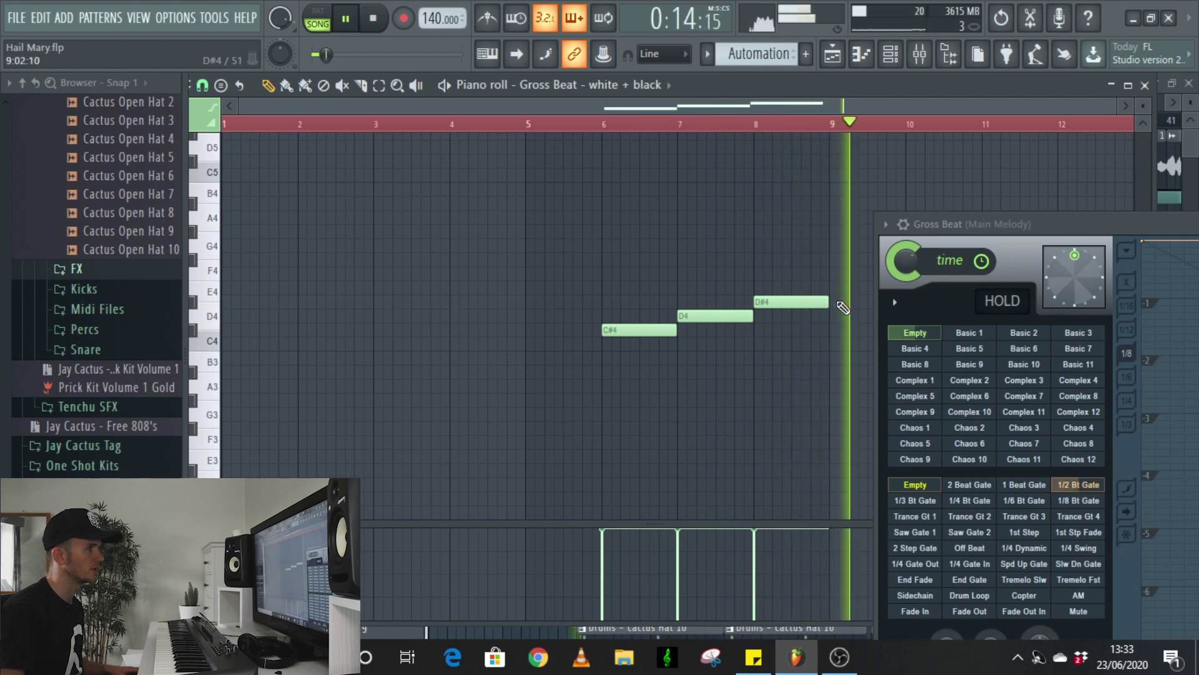
key("space")
left_click(834, 344)
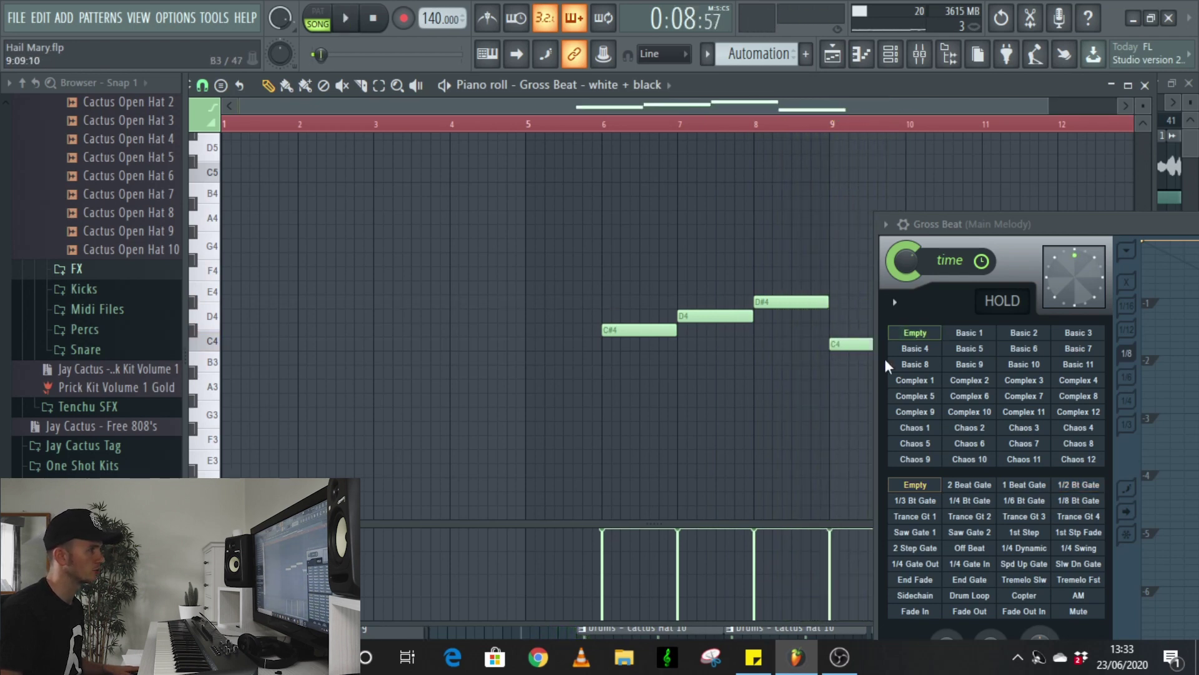
key("space")
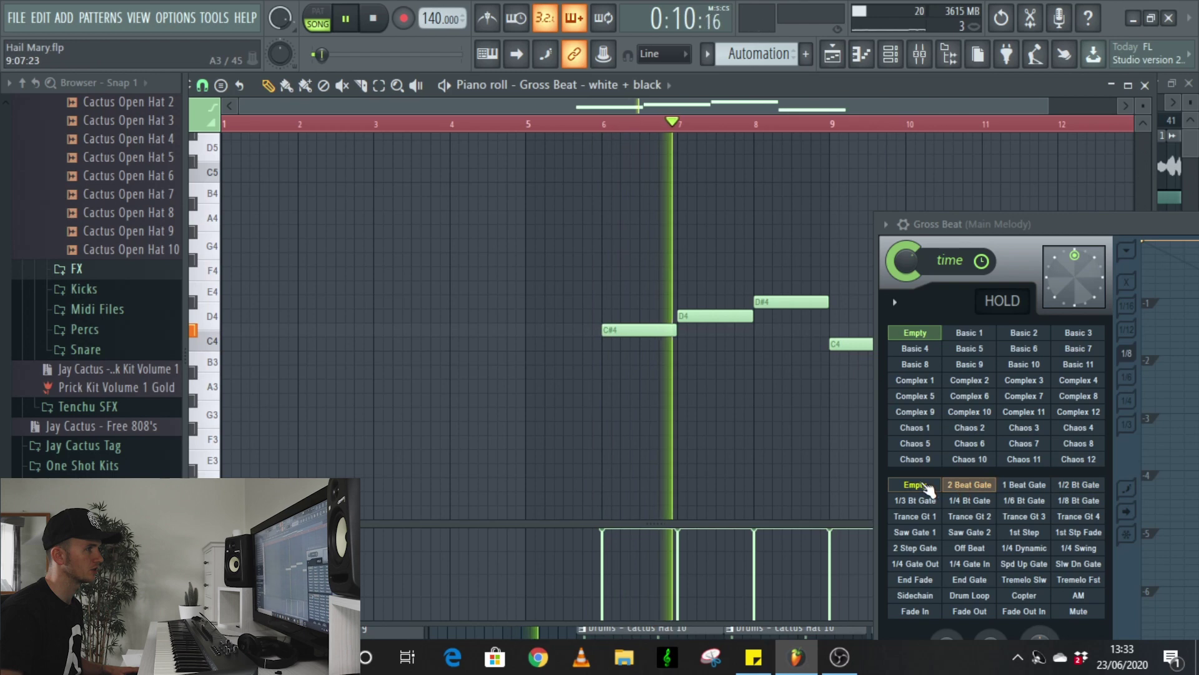
- Return to the song arrangement and scroll down to Track 3's Automation clip
left_click(832, 54)
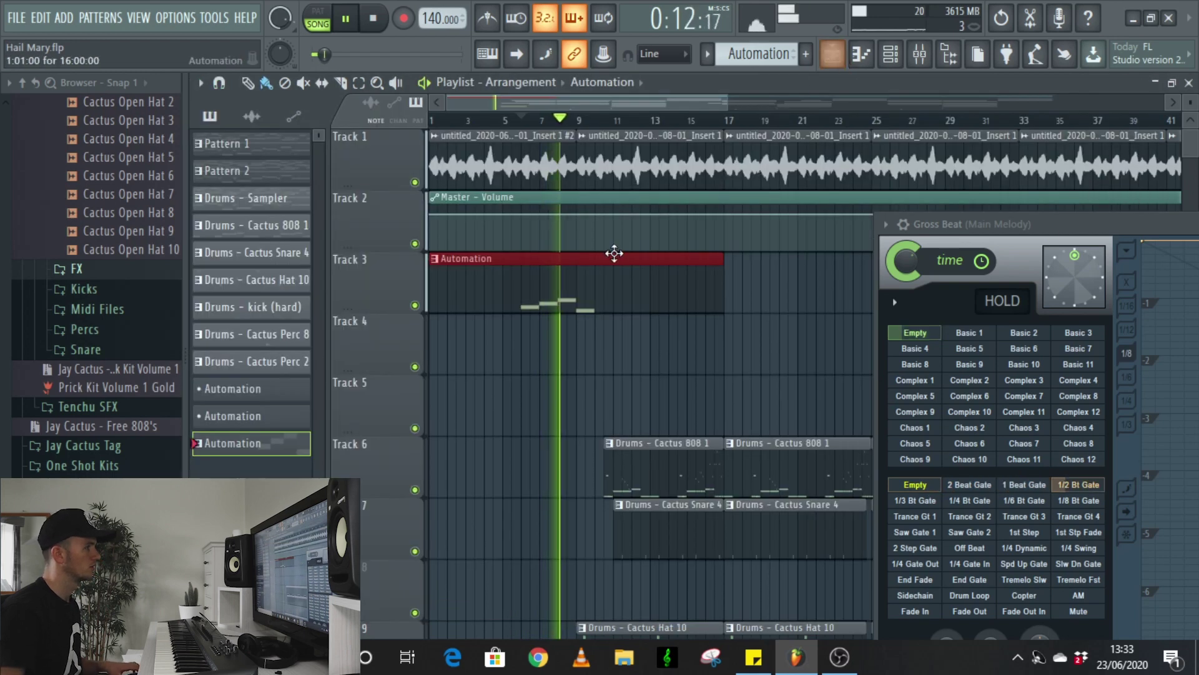
scroll(615, 253, "down", 4)
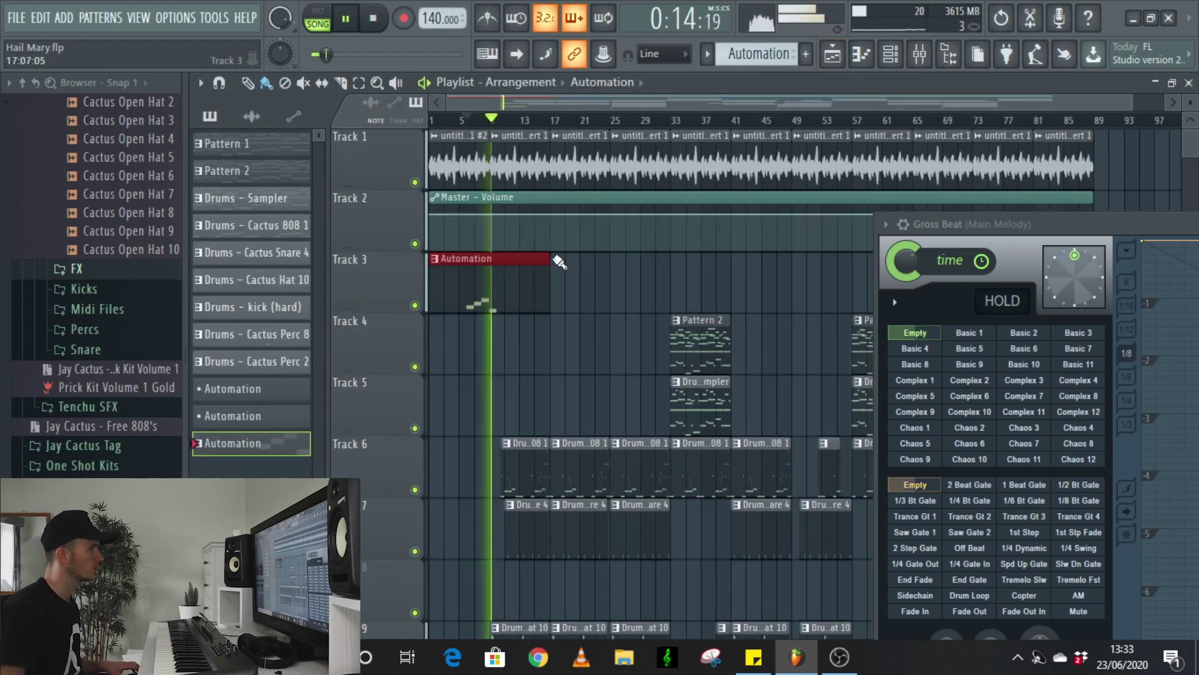
scroll(559, 263, "down", 3)
key("space")
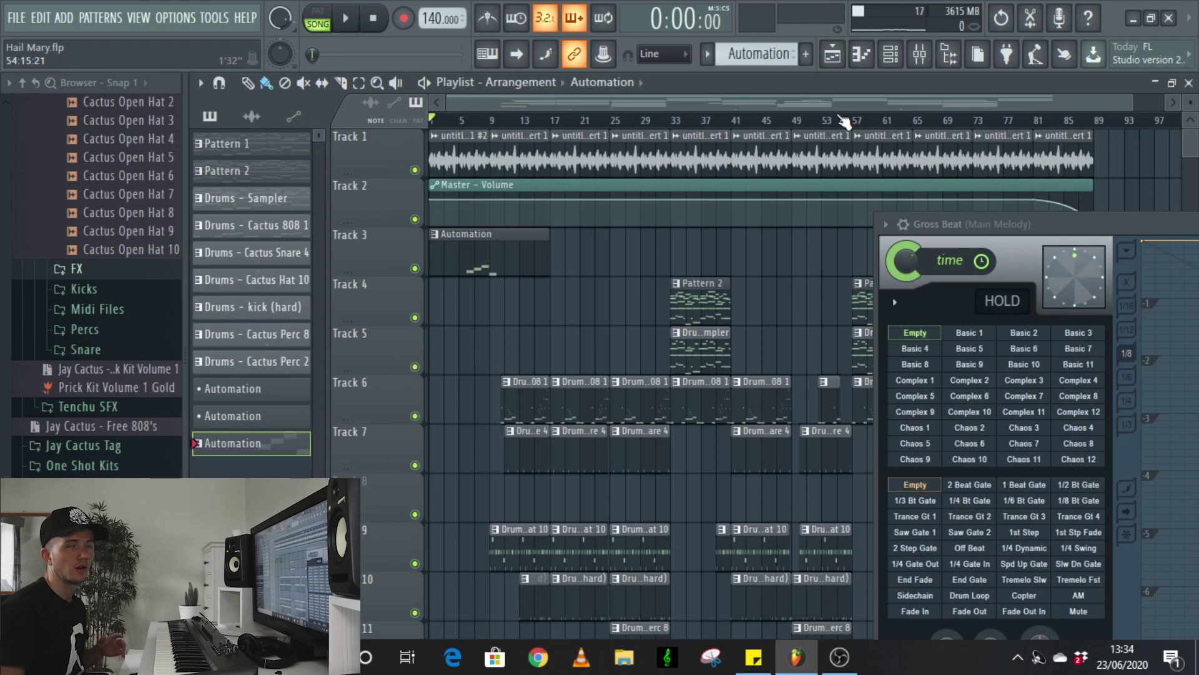
- Close Gross Beat, open Main Melody's Fruity Filter, and test a cutoff dip during playback
left_click(920, 55)
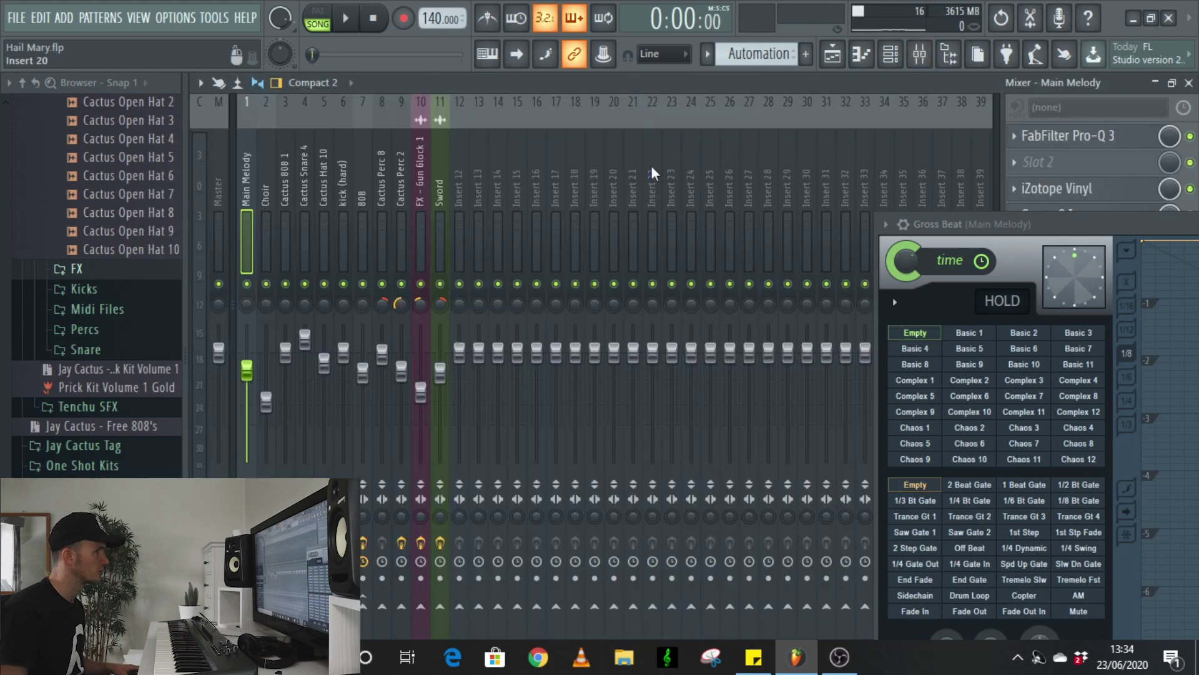
left_click_drag(1064, 233, 390, 139)
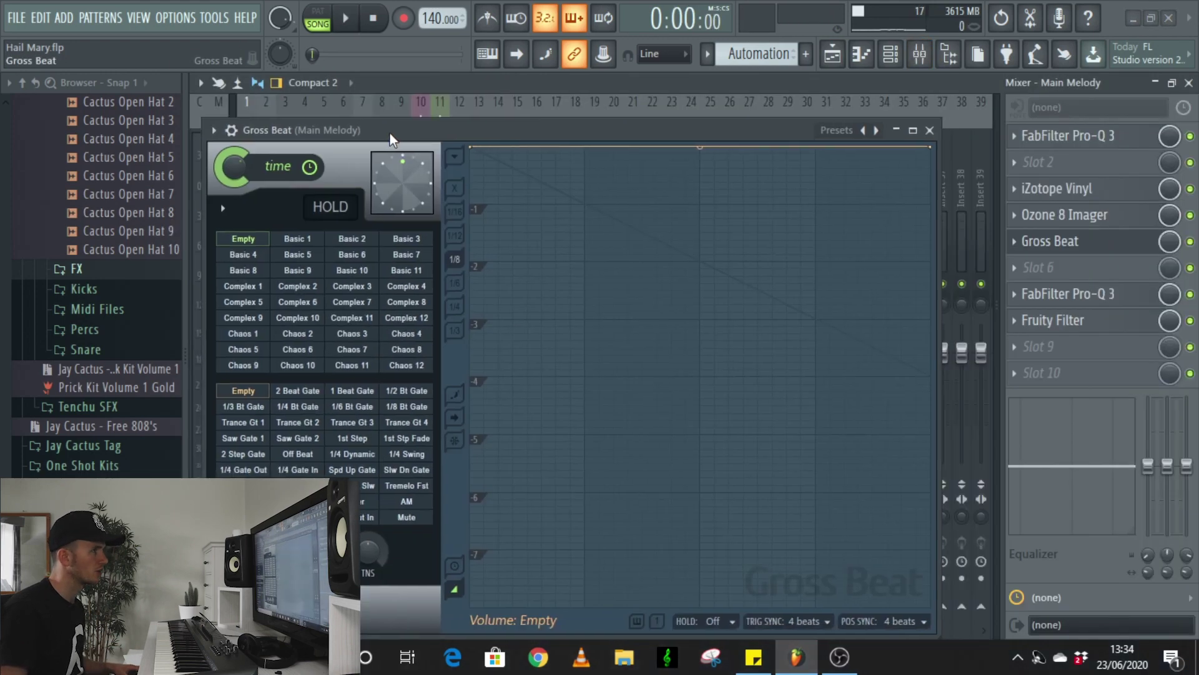
left_click(930, 131)
left_click(1119, 331)
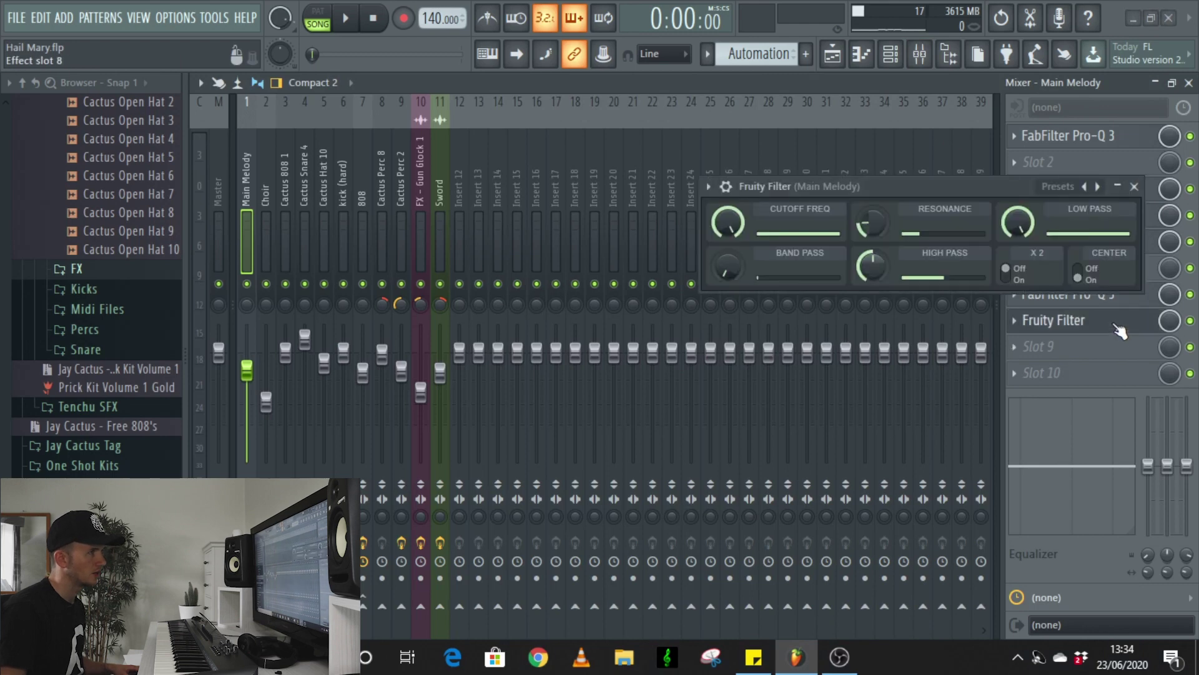
right_click(732, 226)
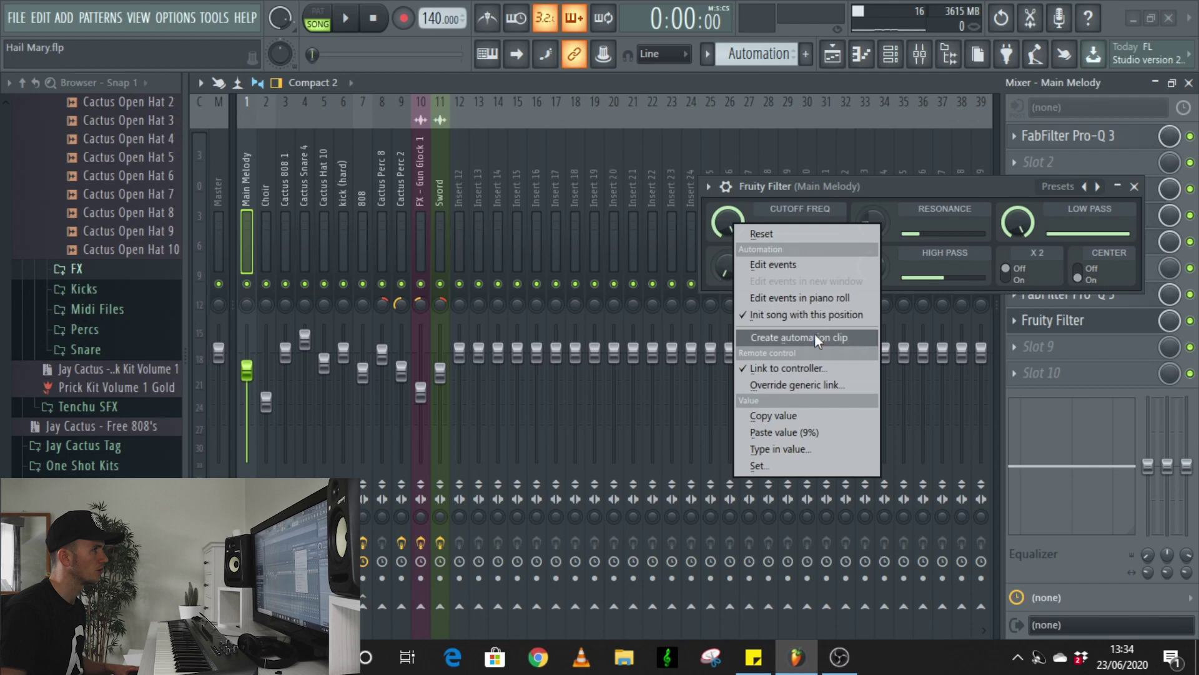
left_click(1135, 187)
left_click(1096, 322)
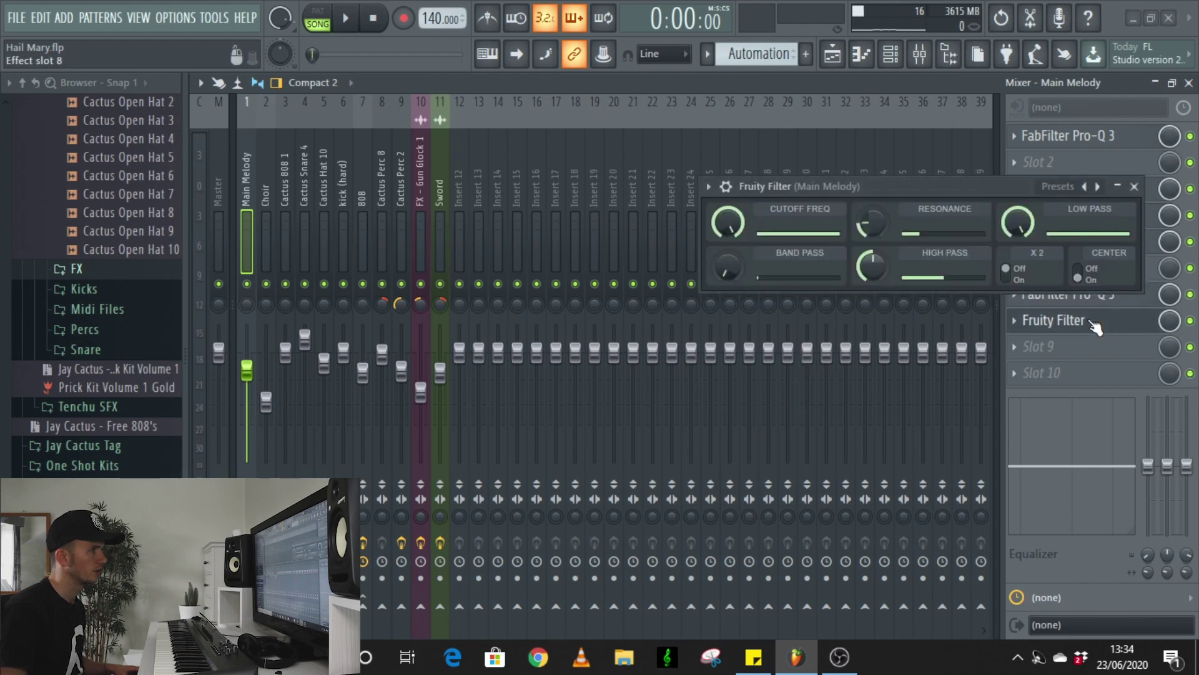
key("space")
mouse_move(737, 228)
left_mouse_down()
mouse_move(738, 262)
mouse_move(737, 225)
left_mouse_up()
key("space")
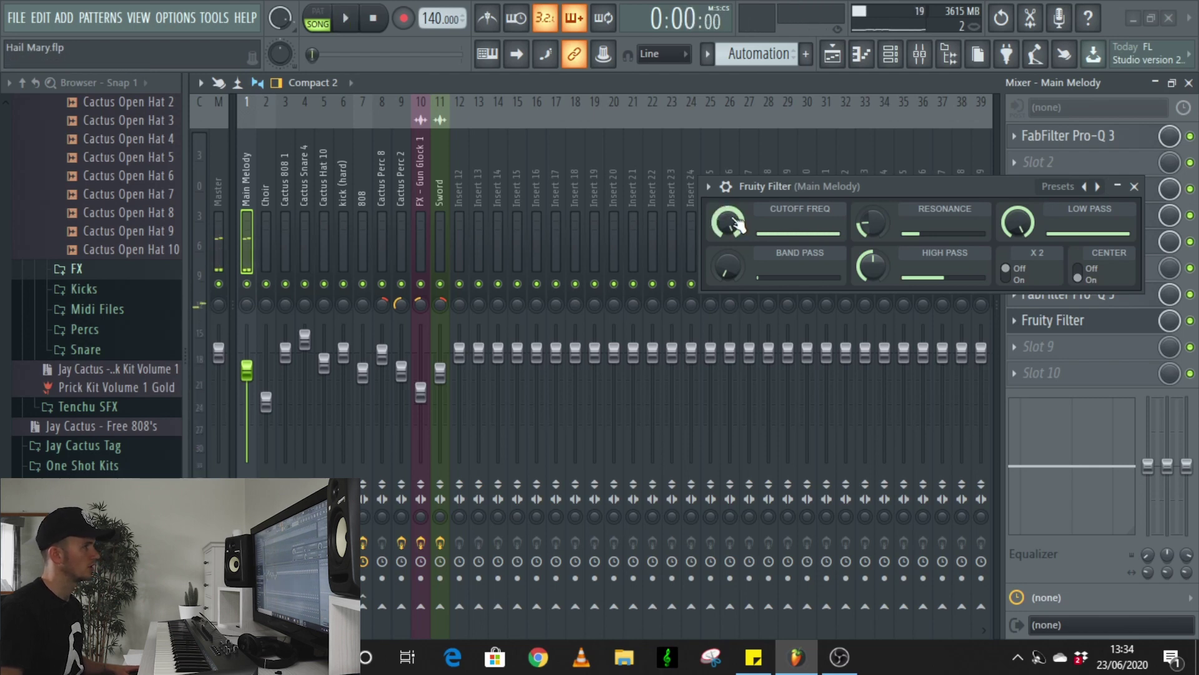
- Create an automation clip for the Fruity Filter cutoff frequency and view the Playlist
right_click(732, 216)
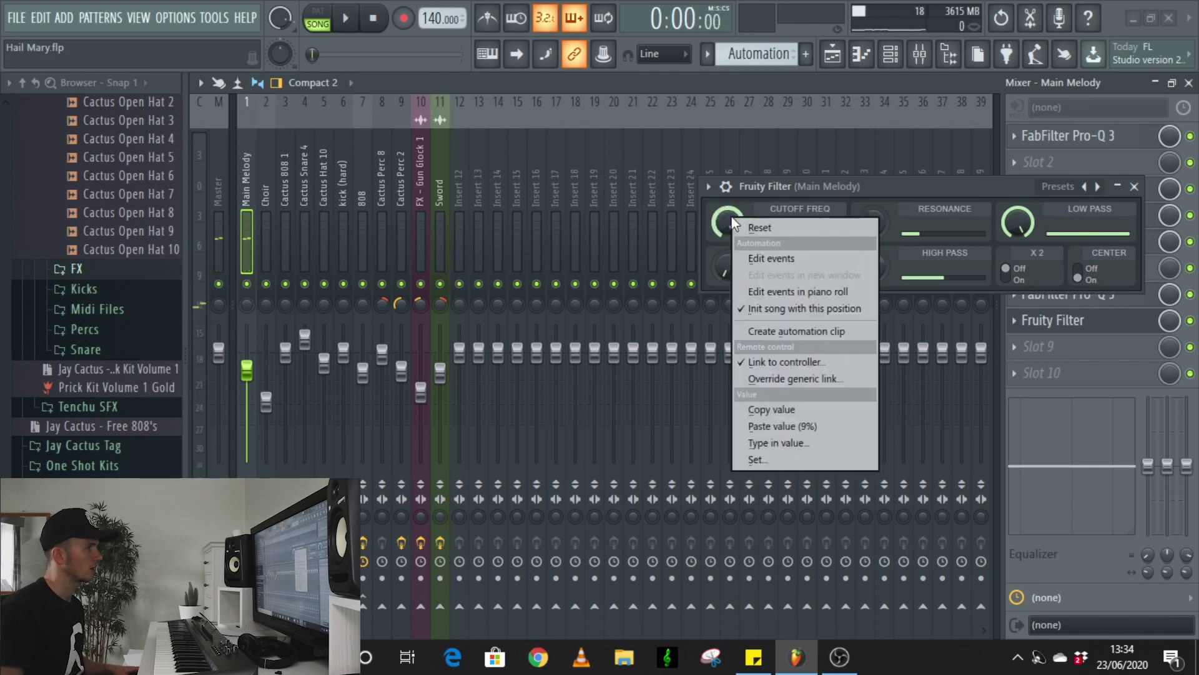
left_click(808, 334)
left_click(837, 56)
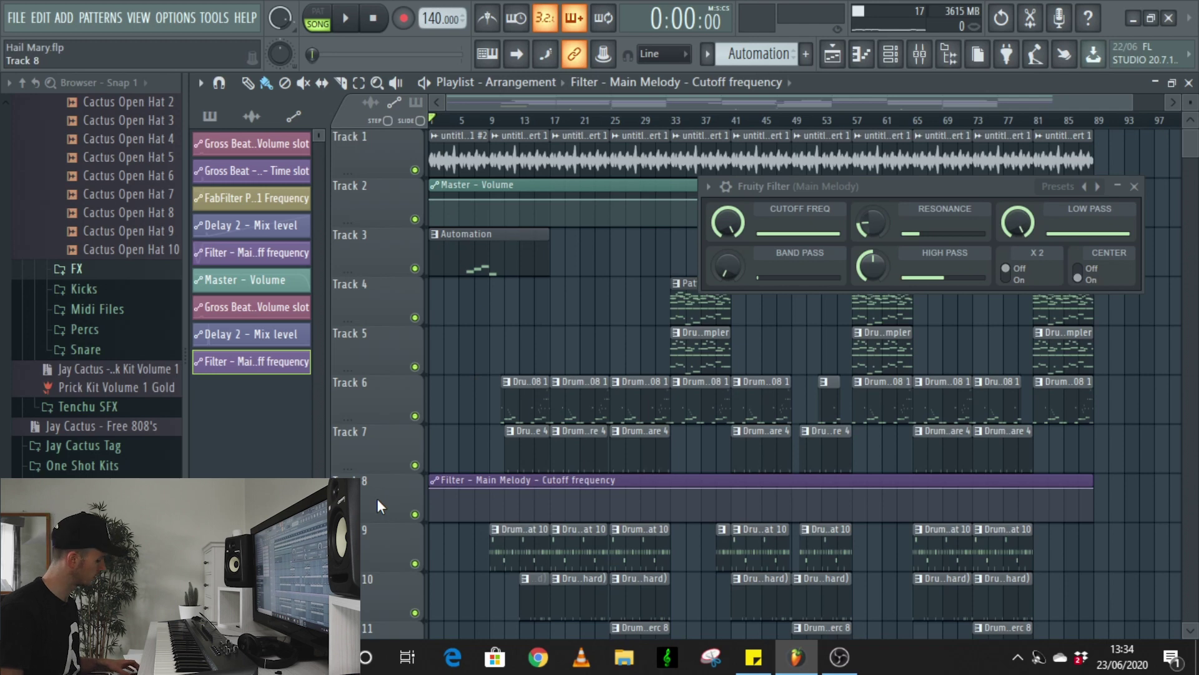
- Move the cutoff automation to Track 2 and group Tracks 2 and 3 under Track 1
left_click_drag(377, 497, 377, 201)
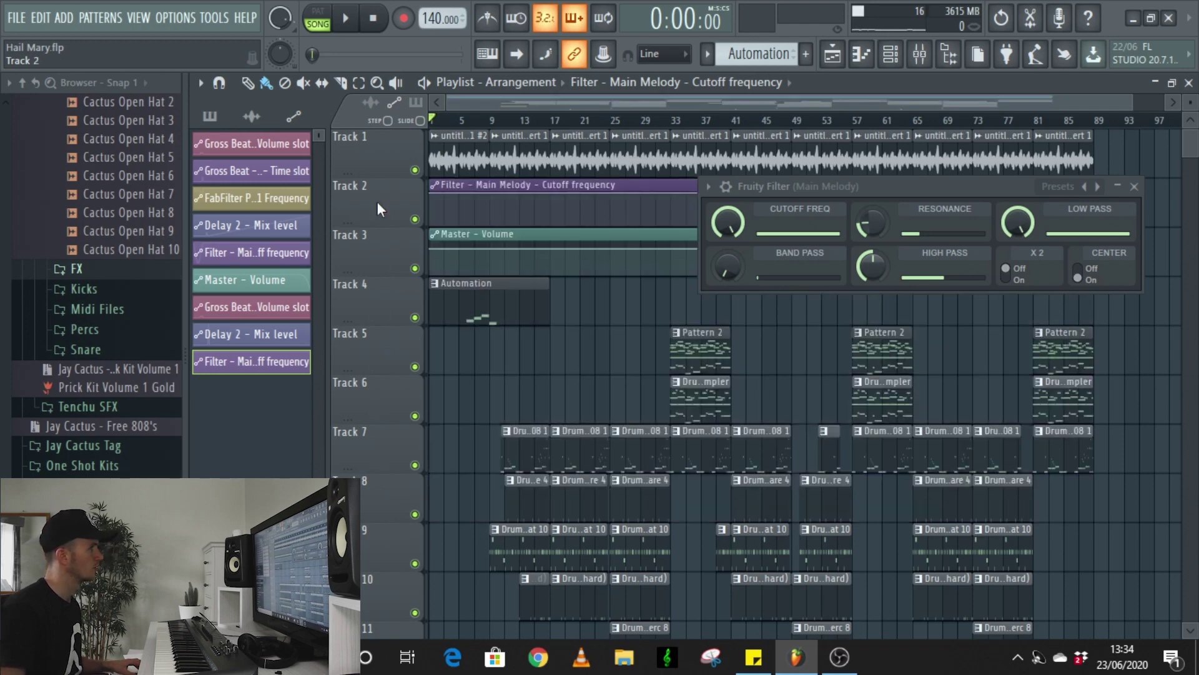
right_click(387, 190)
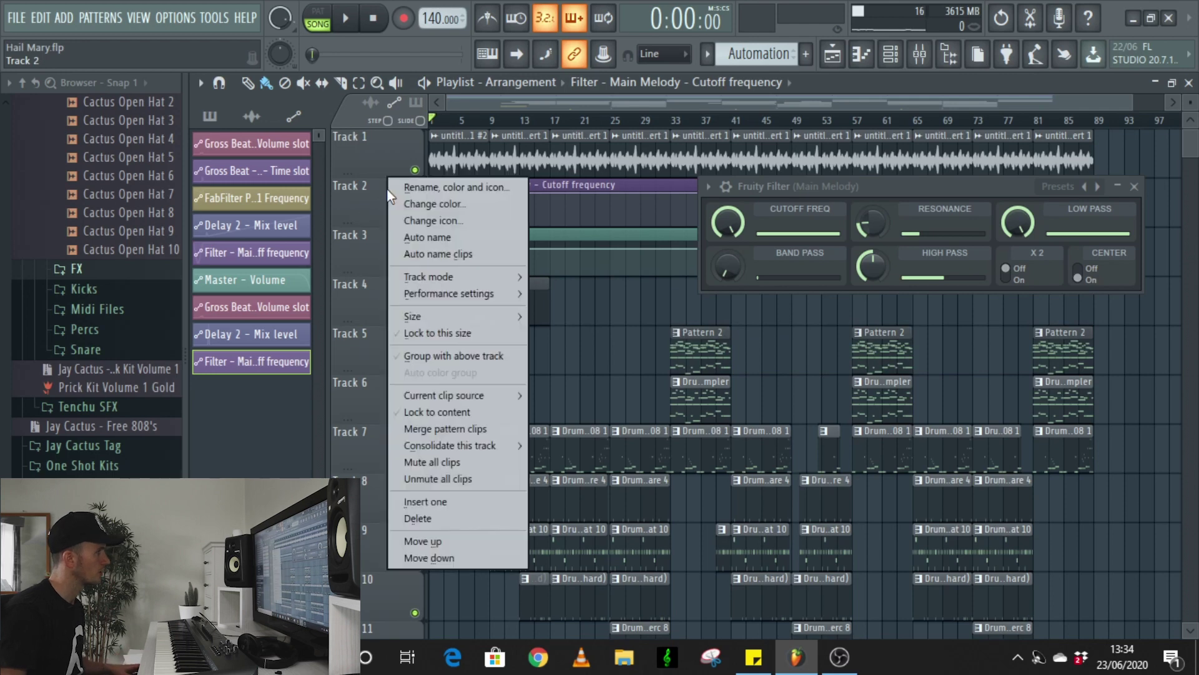
left_click(447, 354)
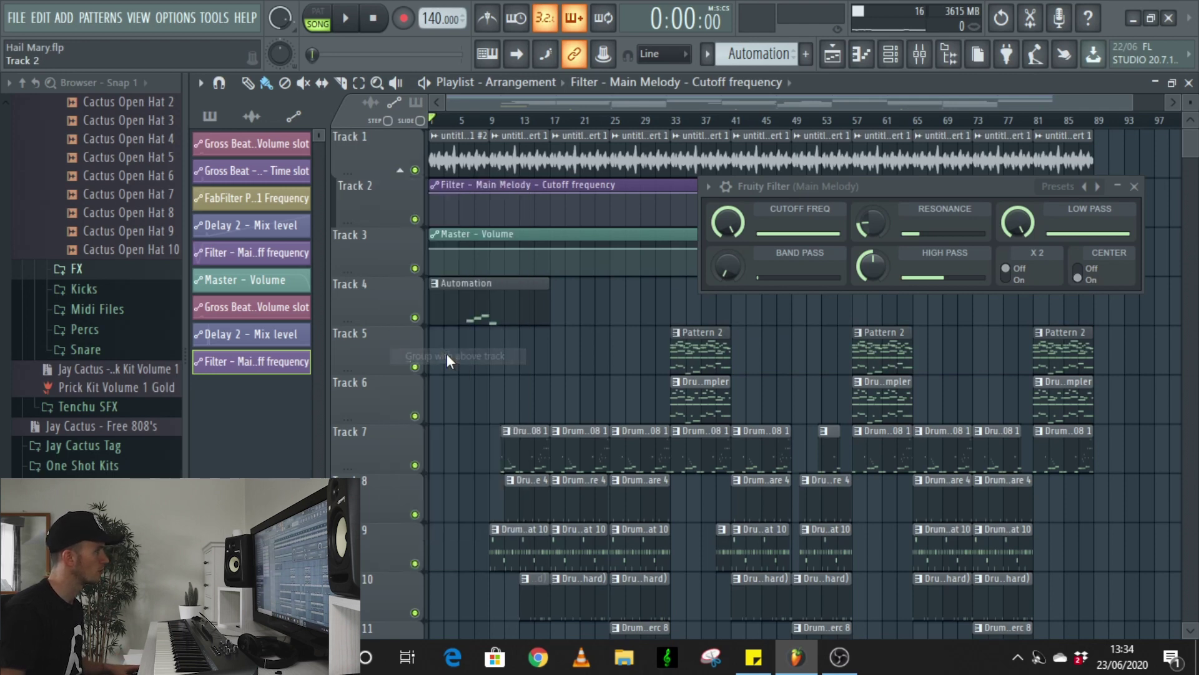
right_click(384, 238)
left_click(444, 403)
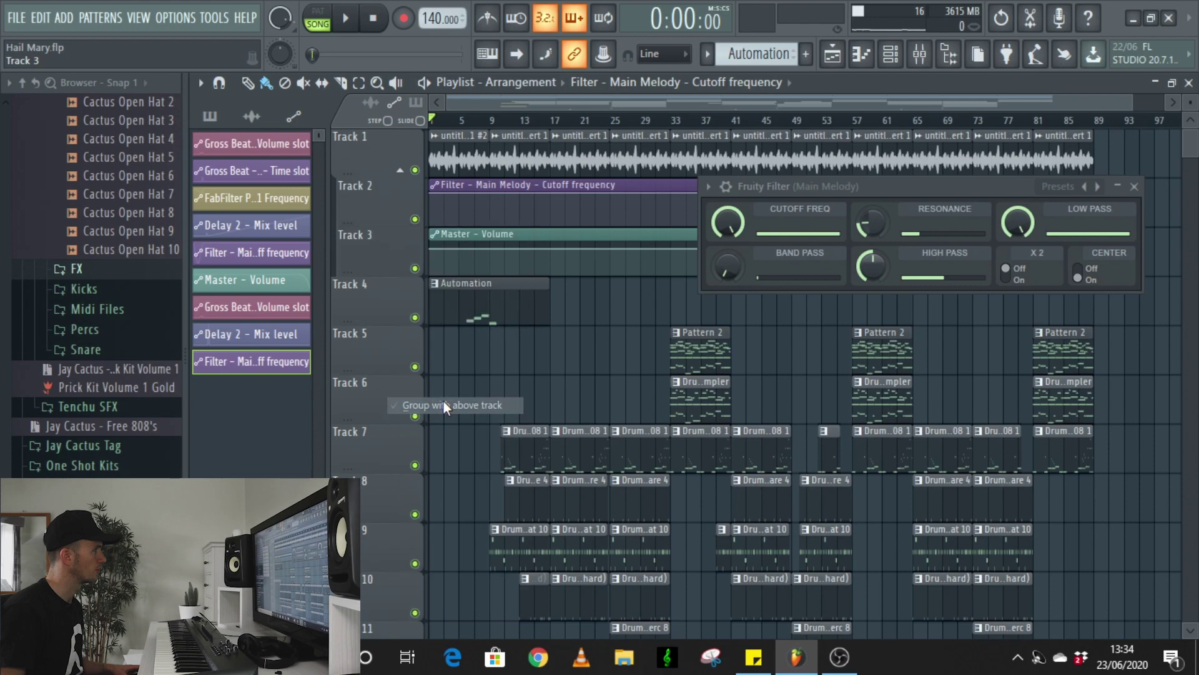
left_click(400, 170)
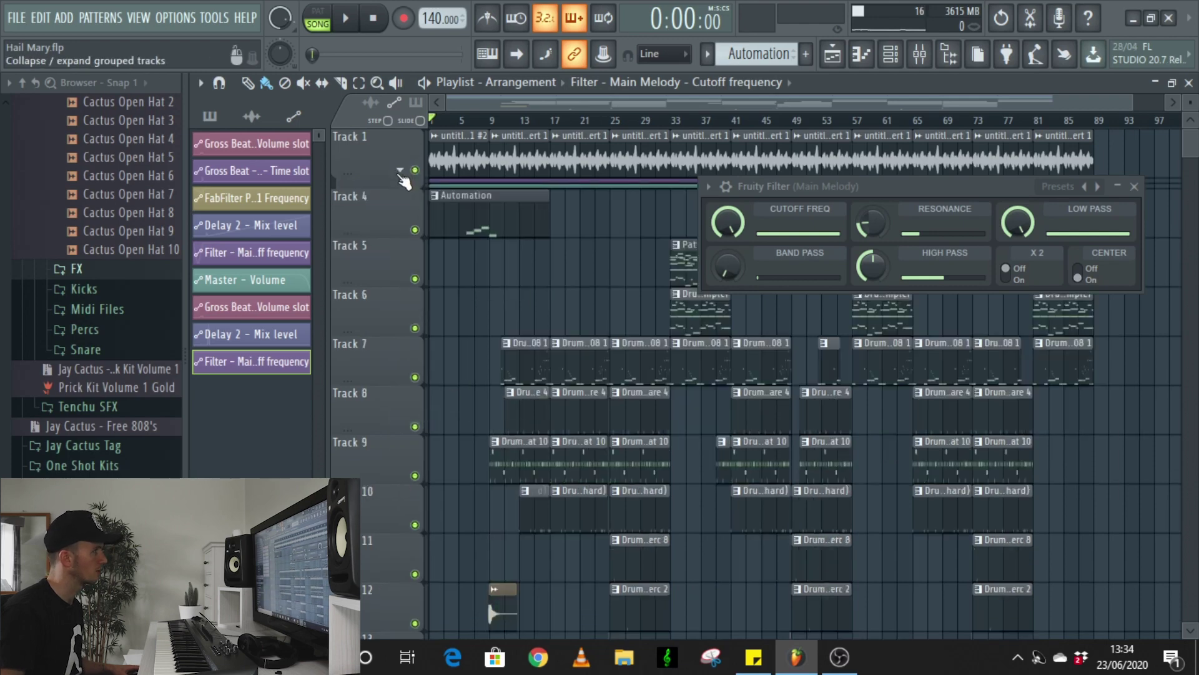
left_click(400, 170)
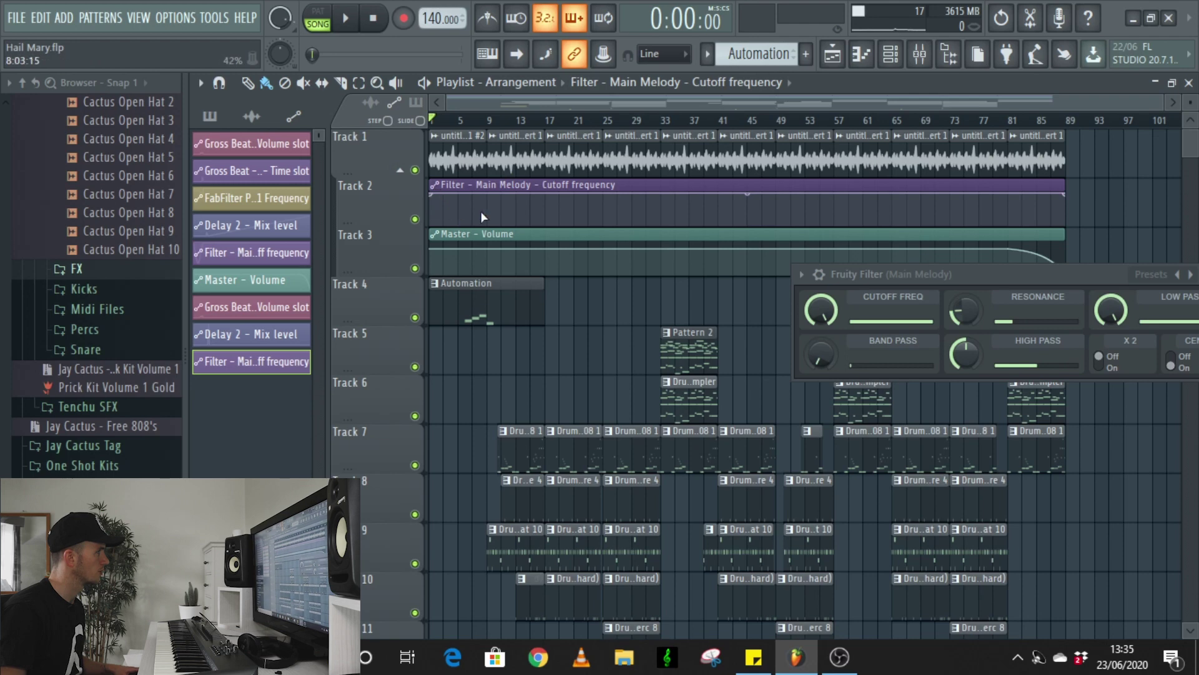
- Add two points to the Track 2 cutoff clip forming a dip and recovery
left_click(460, 220)
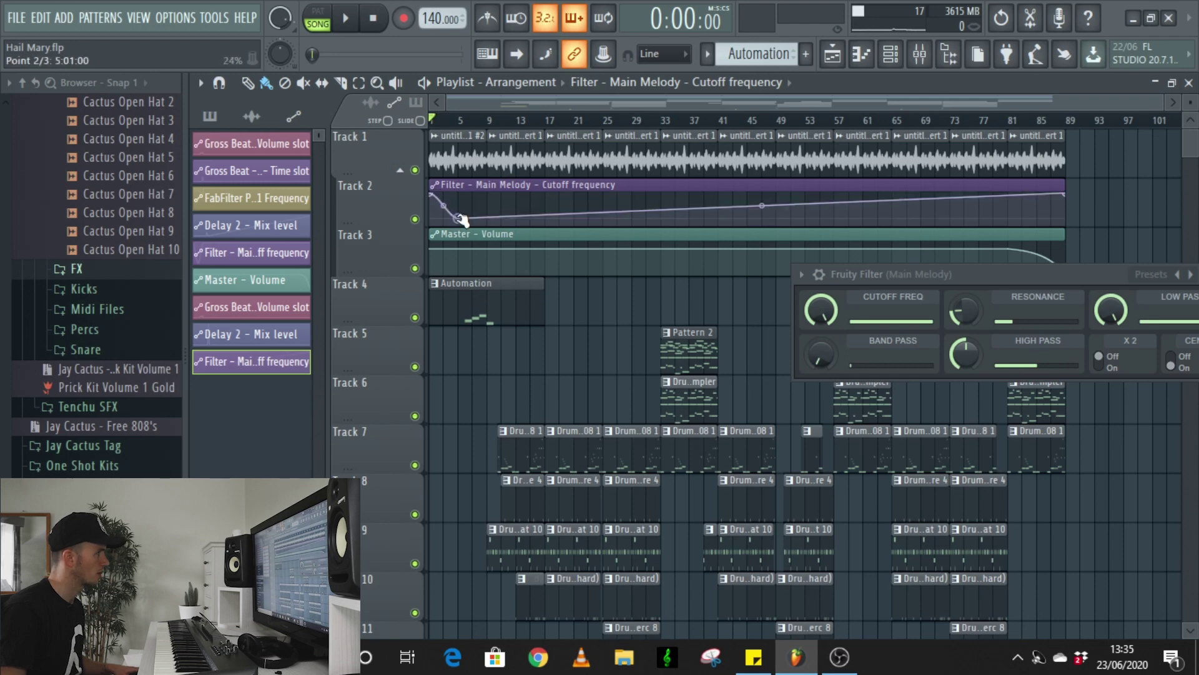
left_click_drag(461, 219, 459, 224)
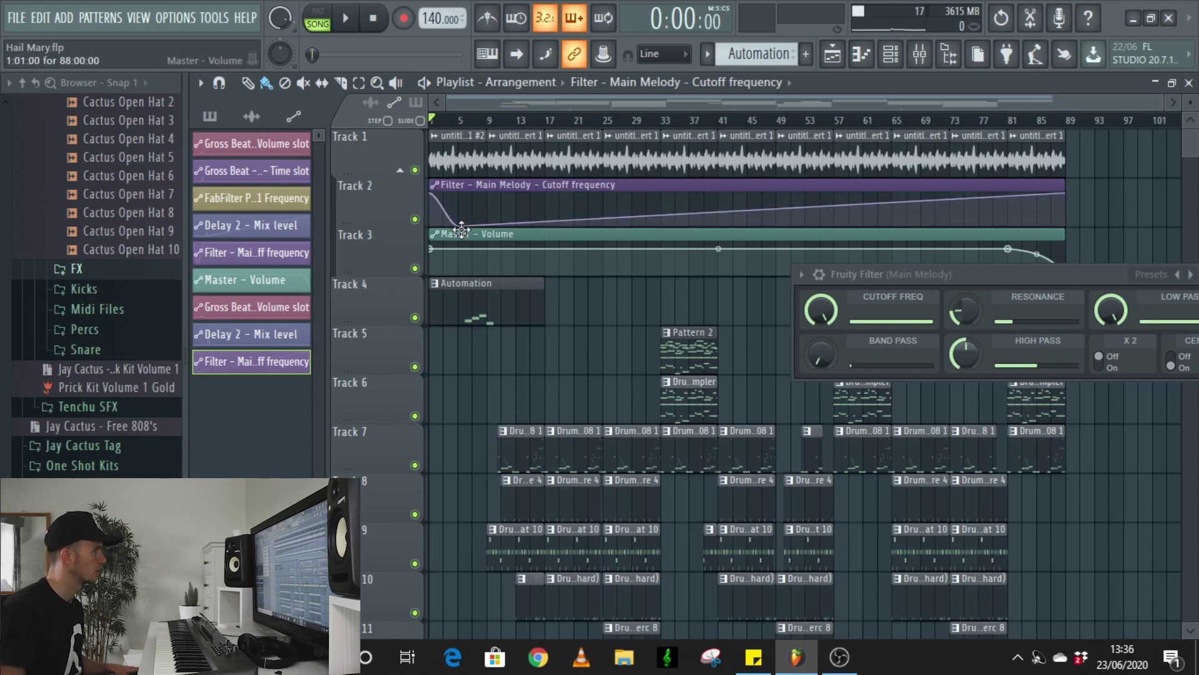
left_click(490, 200)
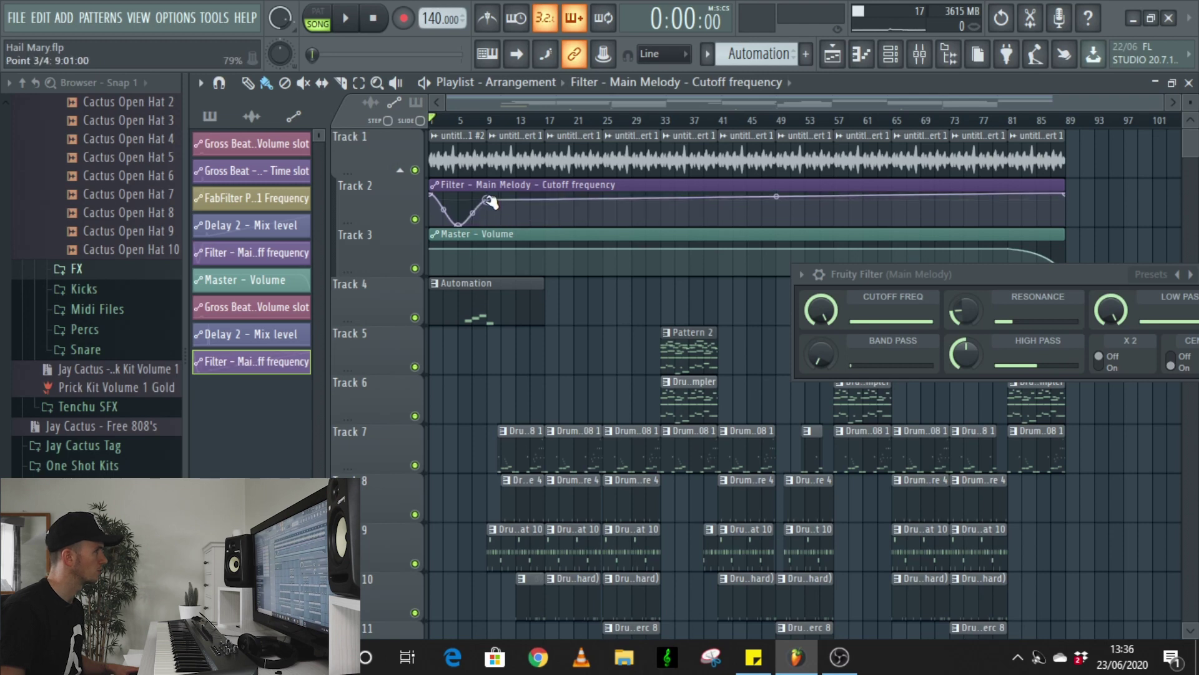
left_click_drag(489, 199, 488, 194)
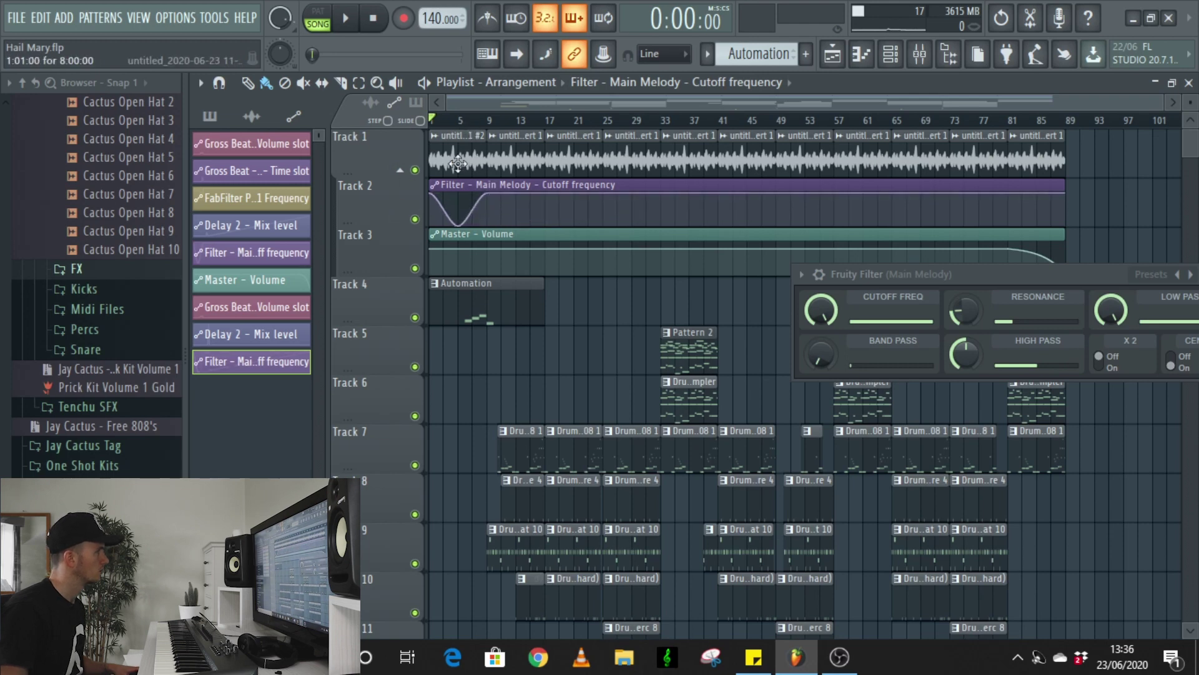
- Try stairs and smooth curve modes, set both points to single curve, and play
right_click(461, 225)
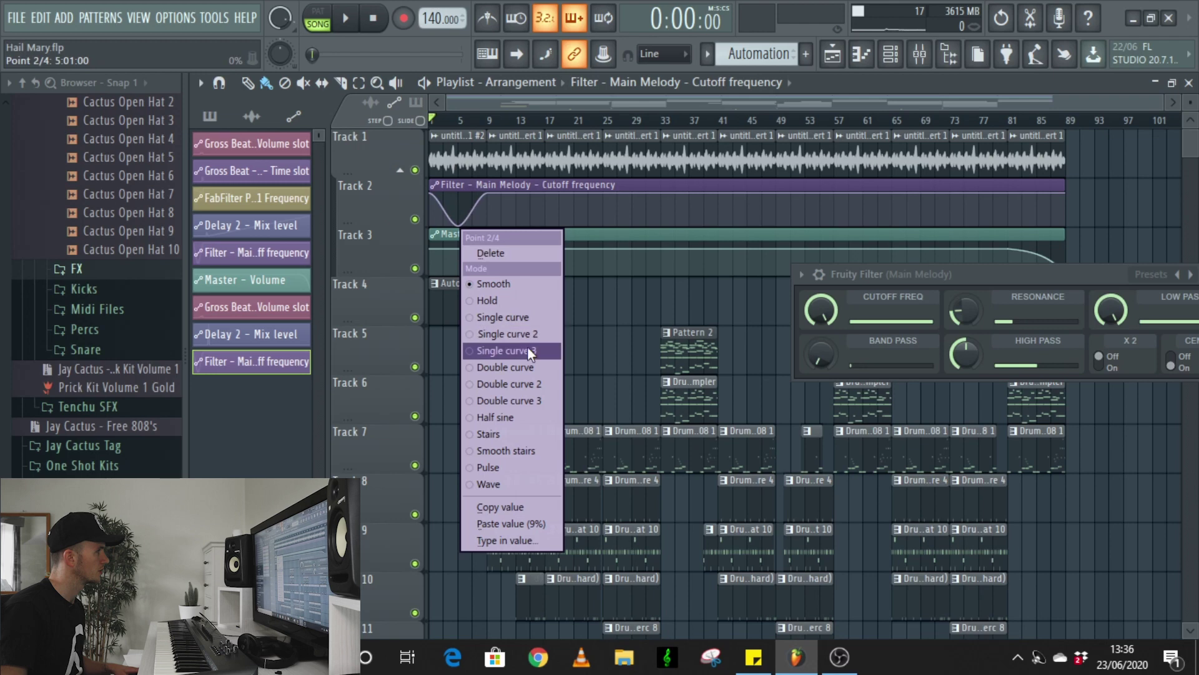
left_click(519, 368)
right_click(461, 226)
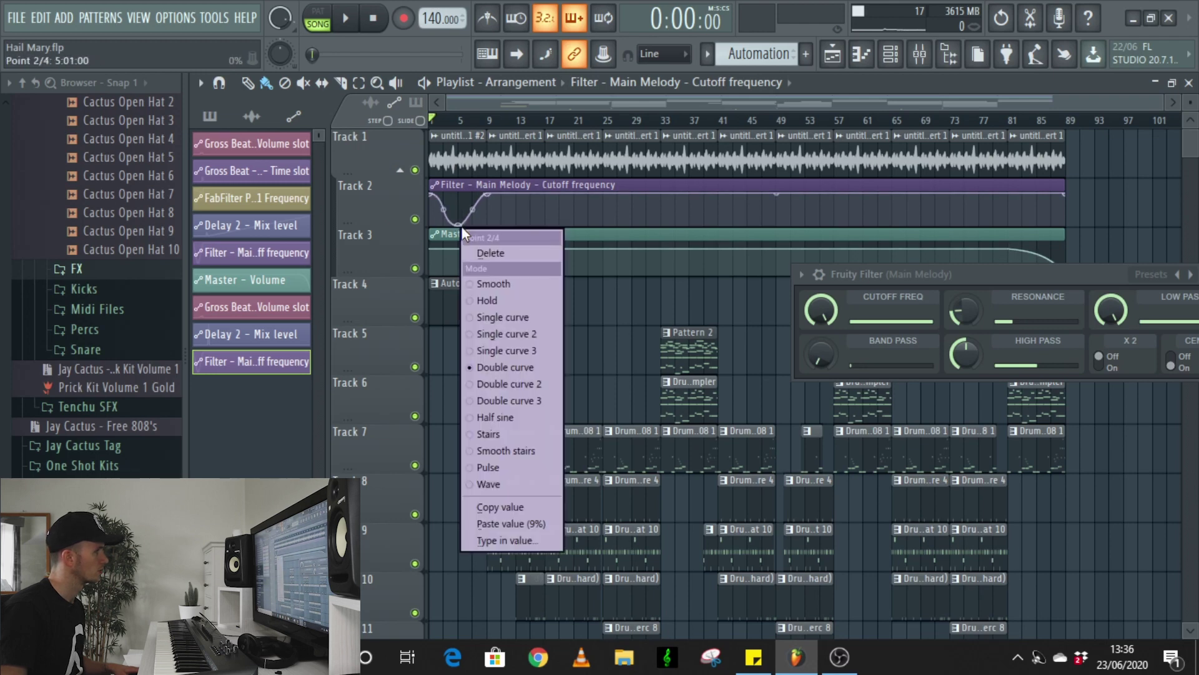
left_click(507, 435)
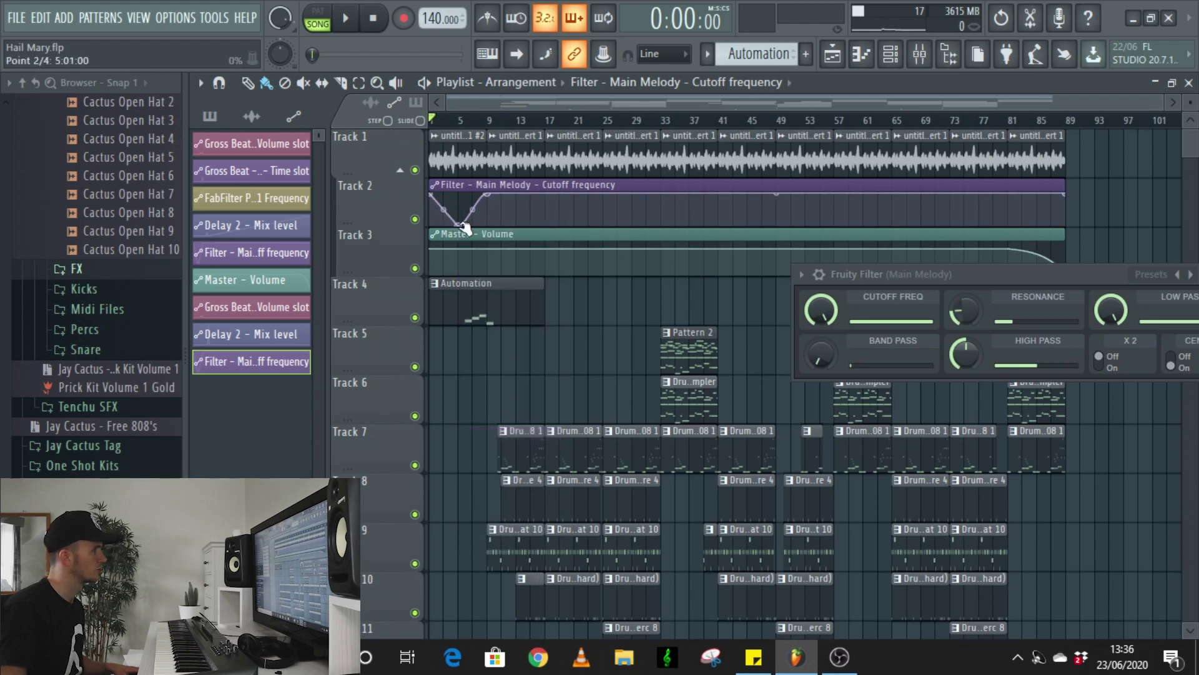
right_click(458, 223)
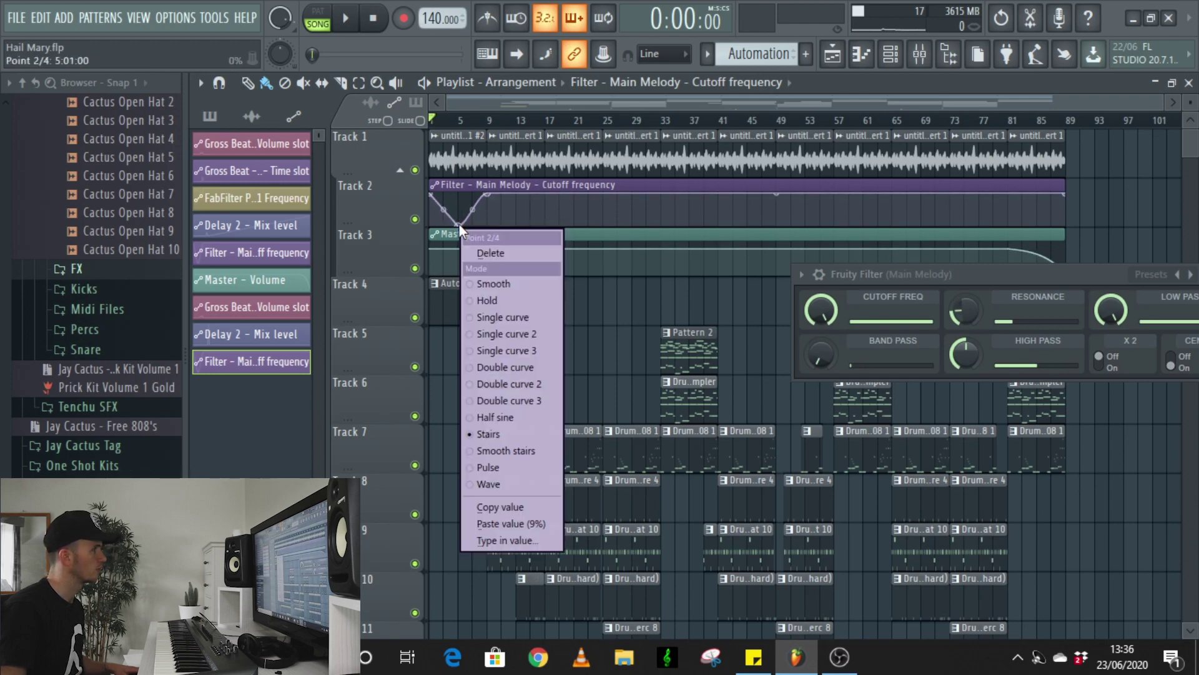
left_click(512, 284)
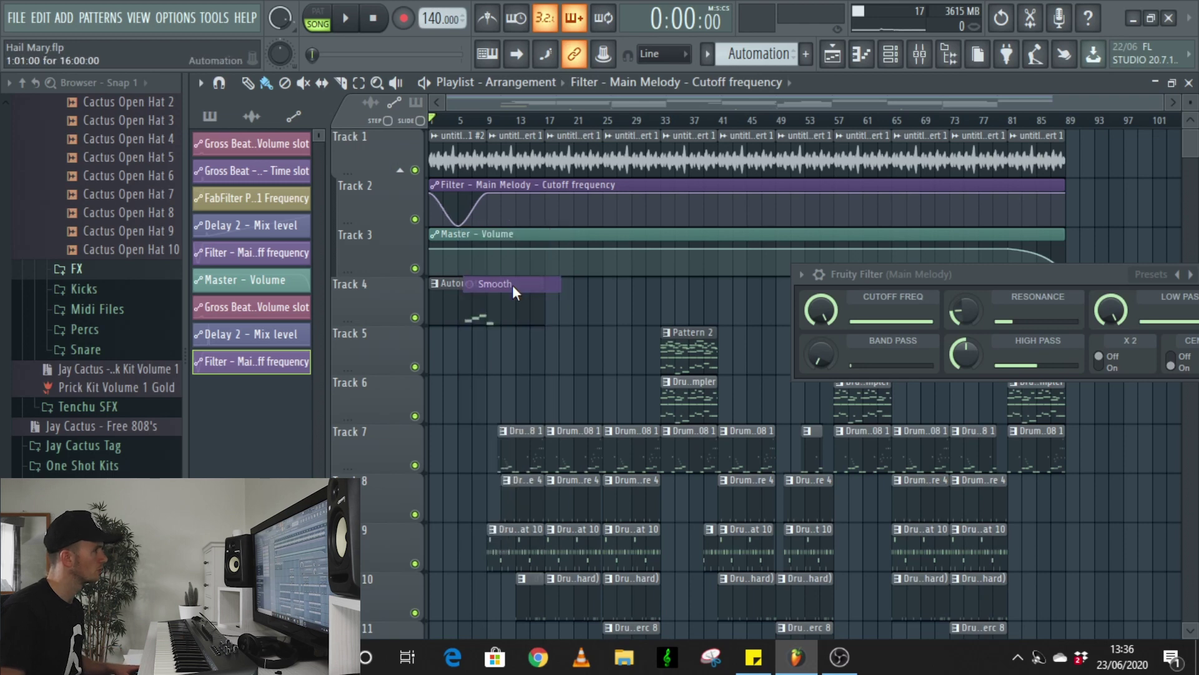
right_click(464, 224)
left_click(513, 321)
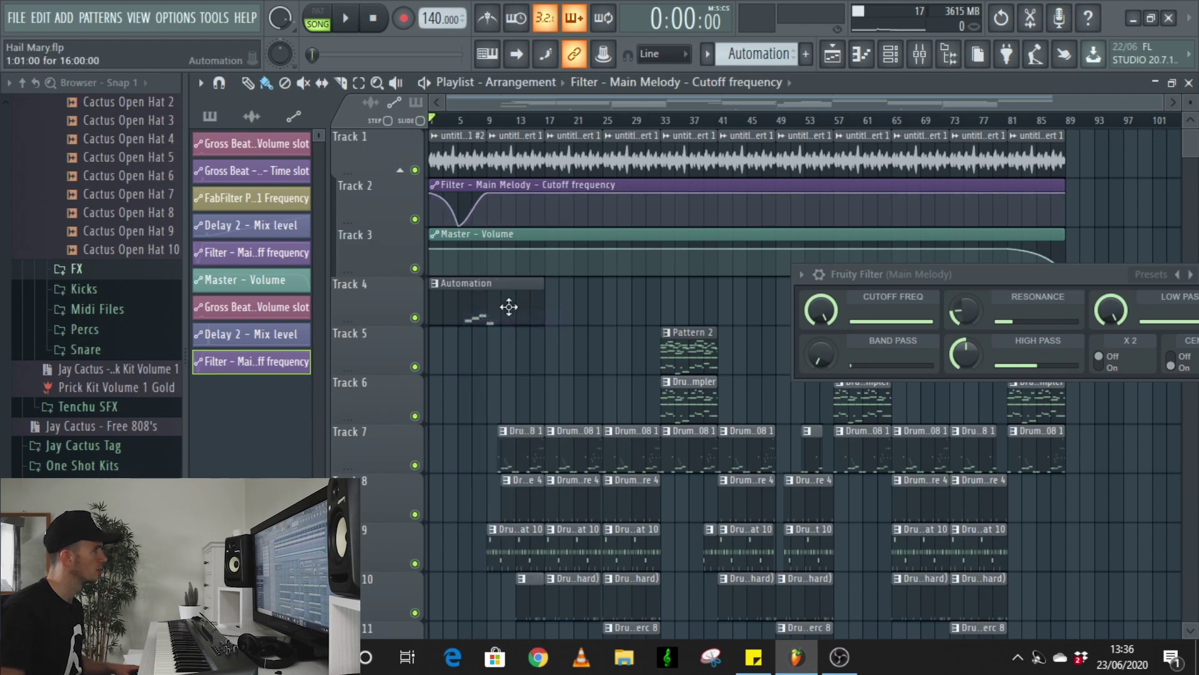
right_click(486, 195)
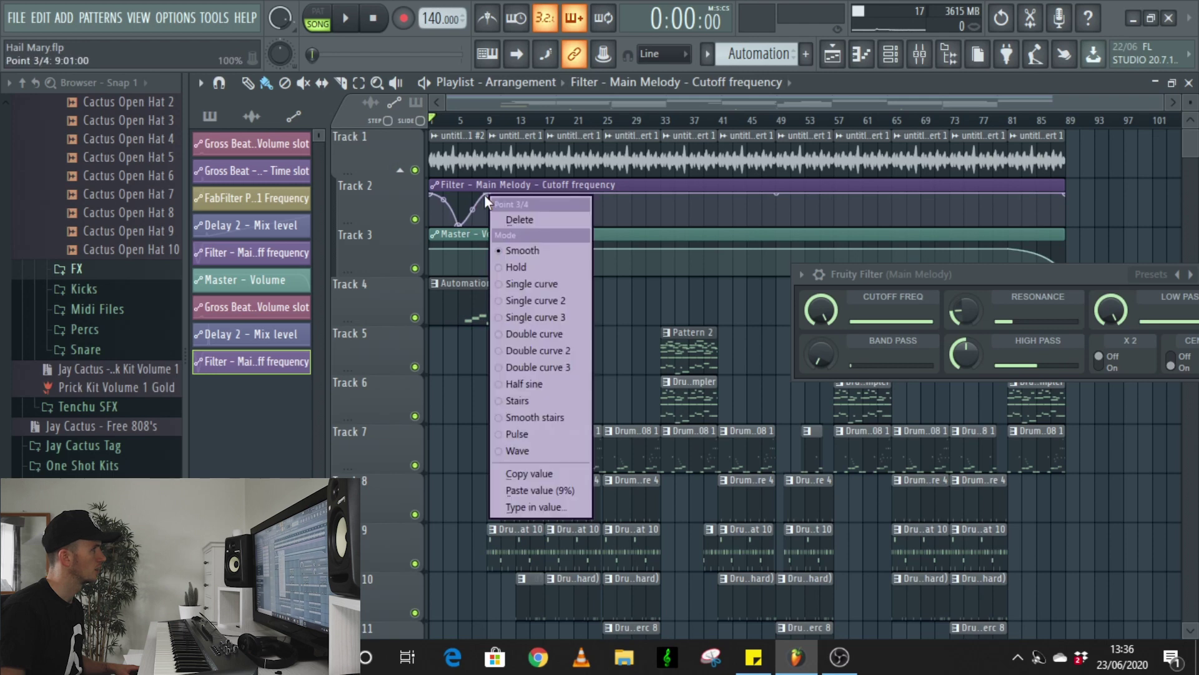
left_click(527, 283)
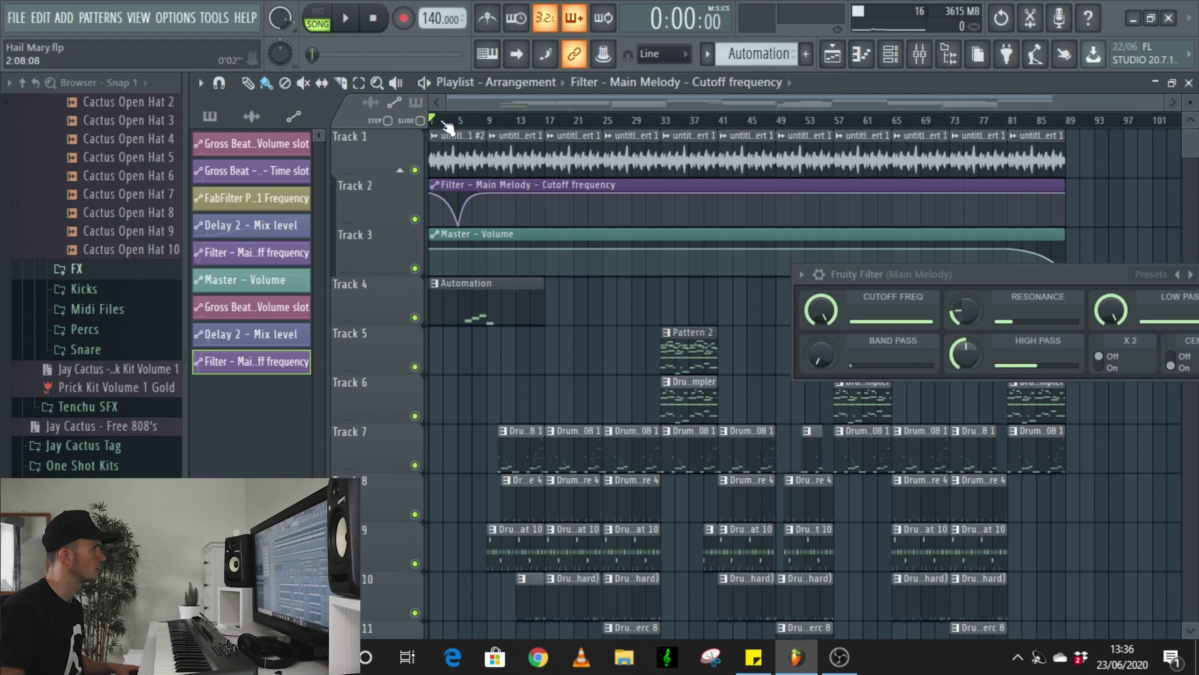
key("space")
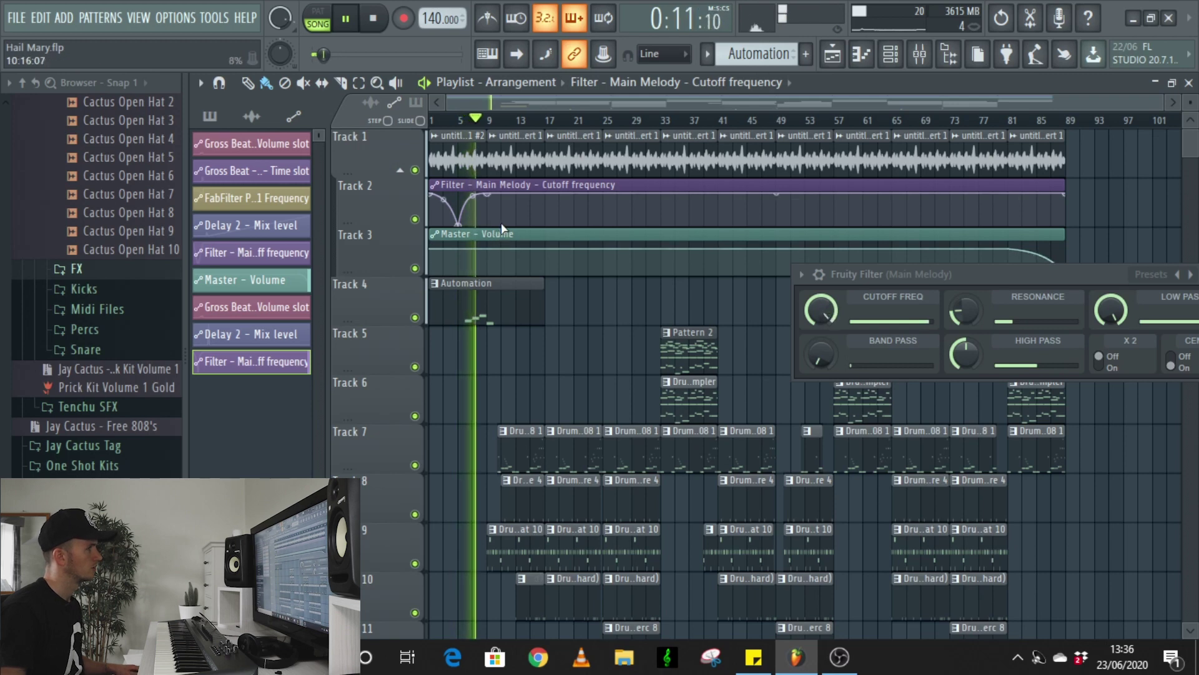
key("space")
- Set the dip and rising points back to Smooth and play to check
right_click(459, 224)
left_click(507, 283)
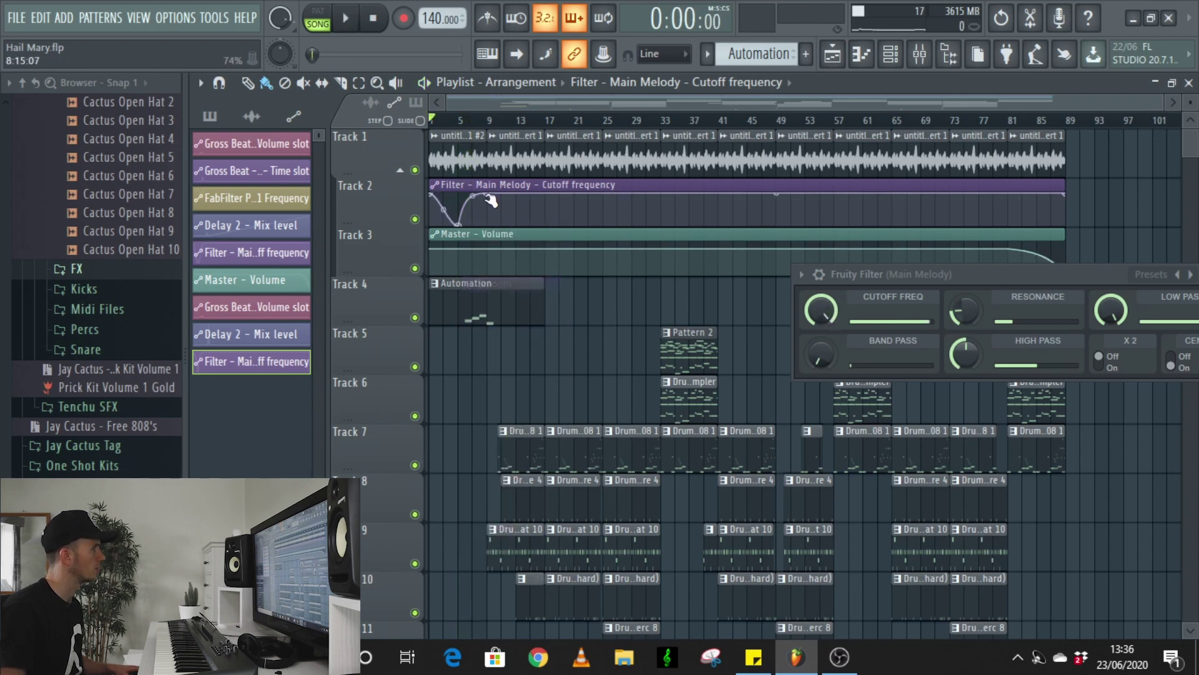
right_click(493, 198)
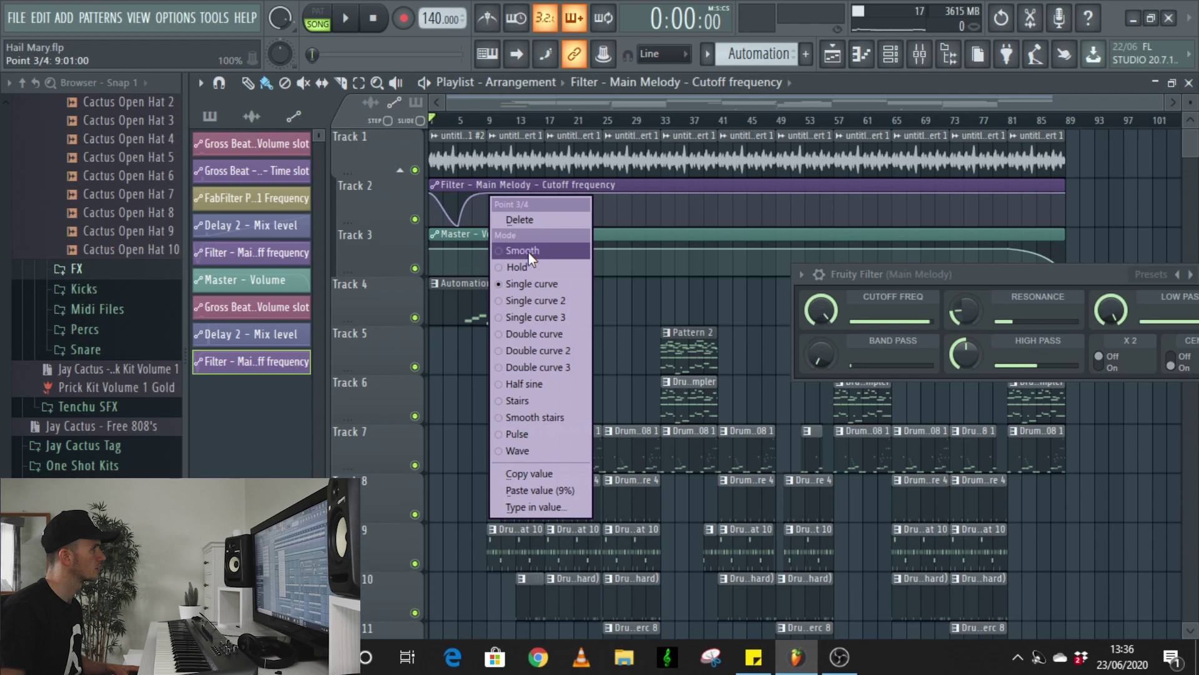
left_click(529, 252)
key("space")
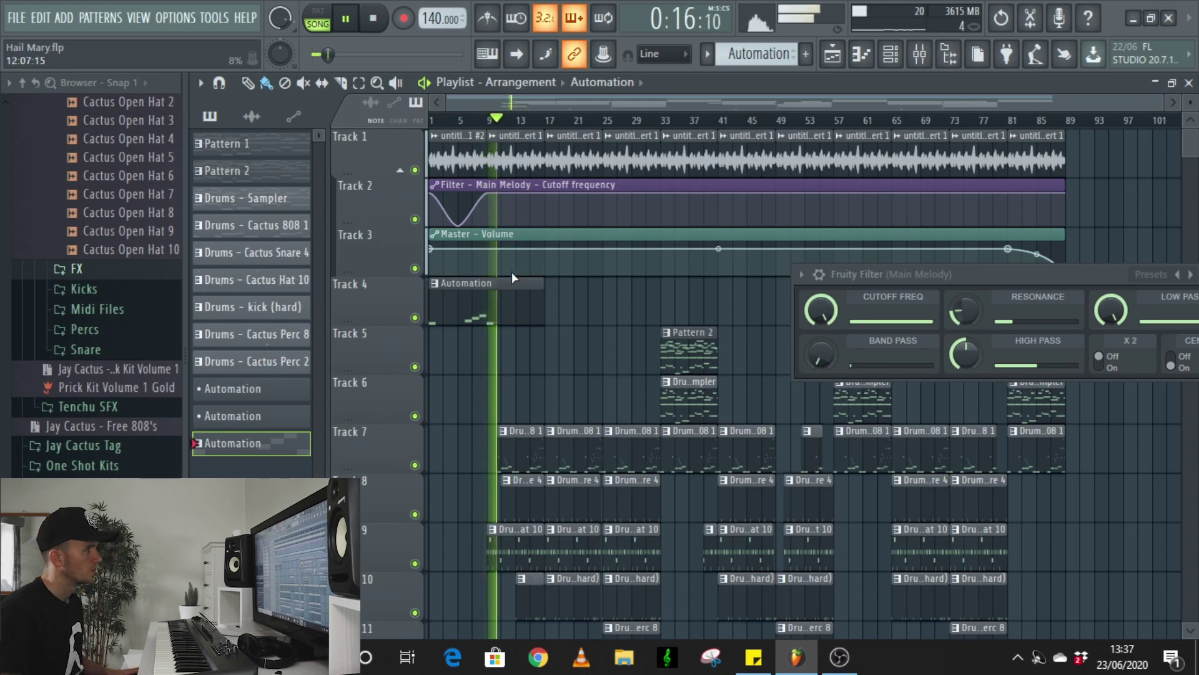
key("space")
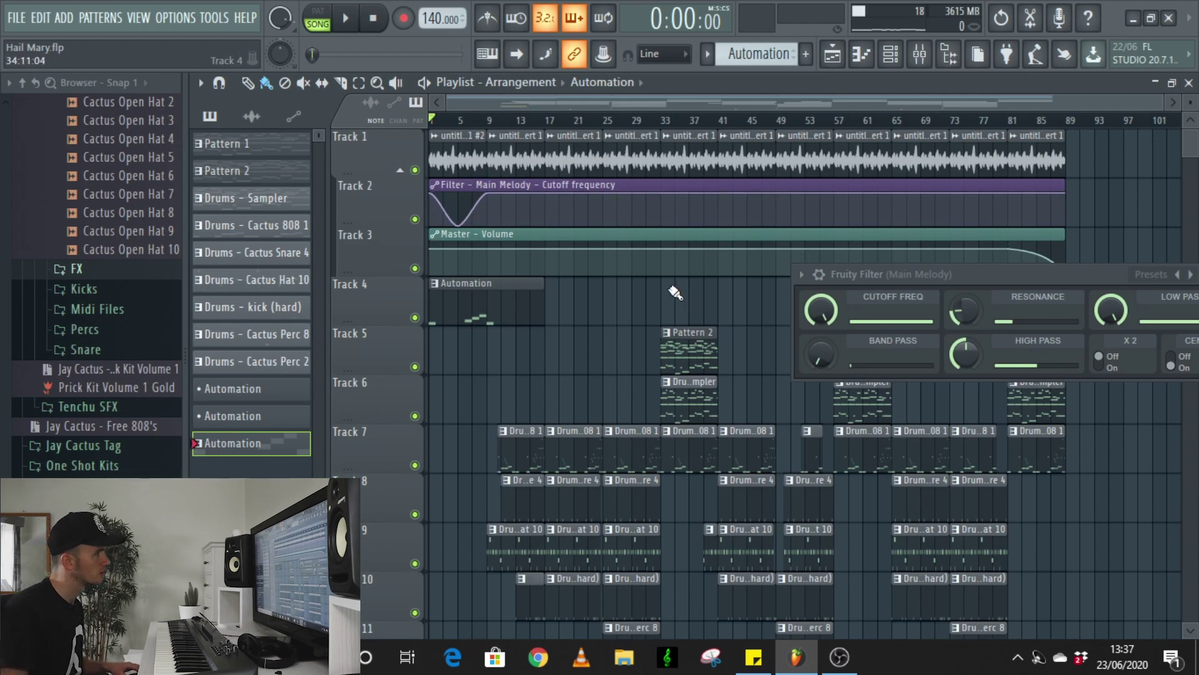
- Slice the Track 2 cutoff clip after the intro dip and place the dip copy at bar 25
key("c")
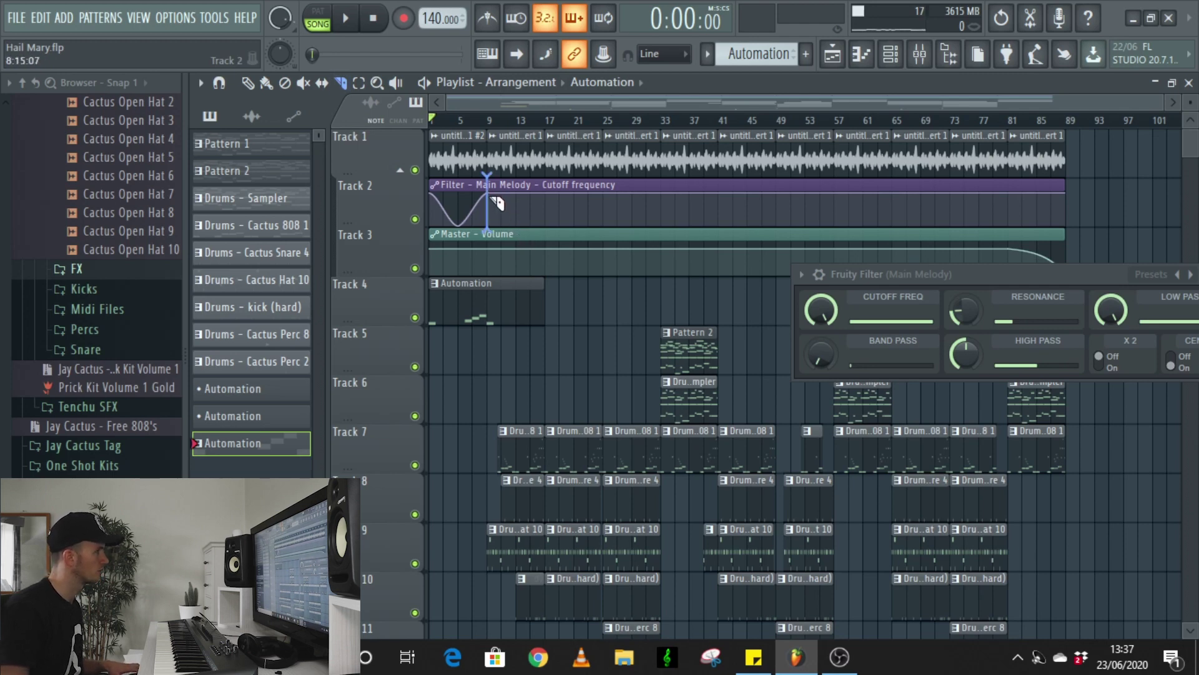
left_click(493, 199)
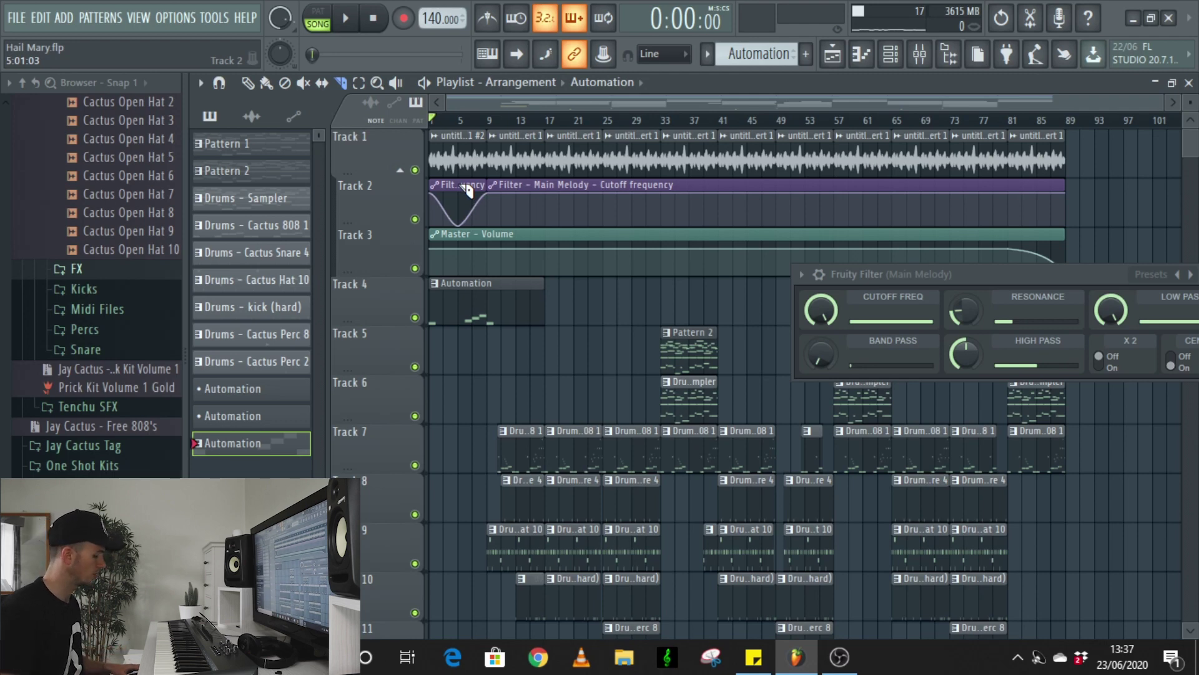
left_click_drag(619, 188, 618, 231)
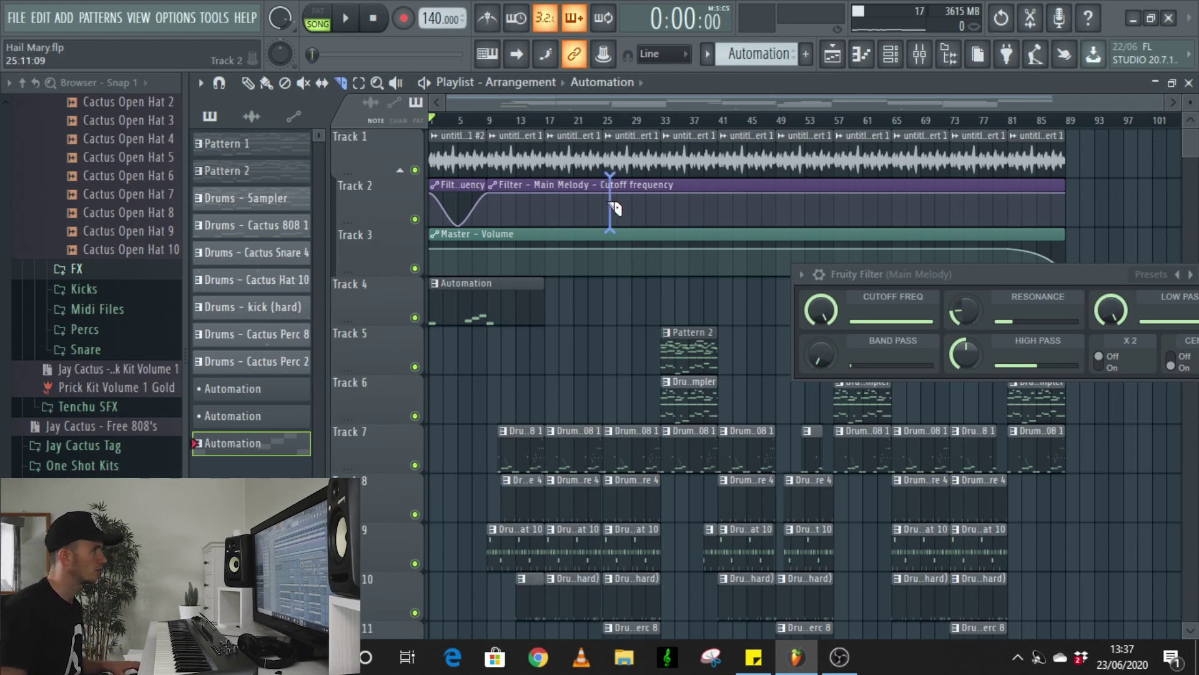
left_click(668, 199)
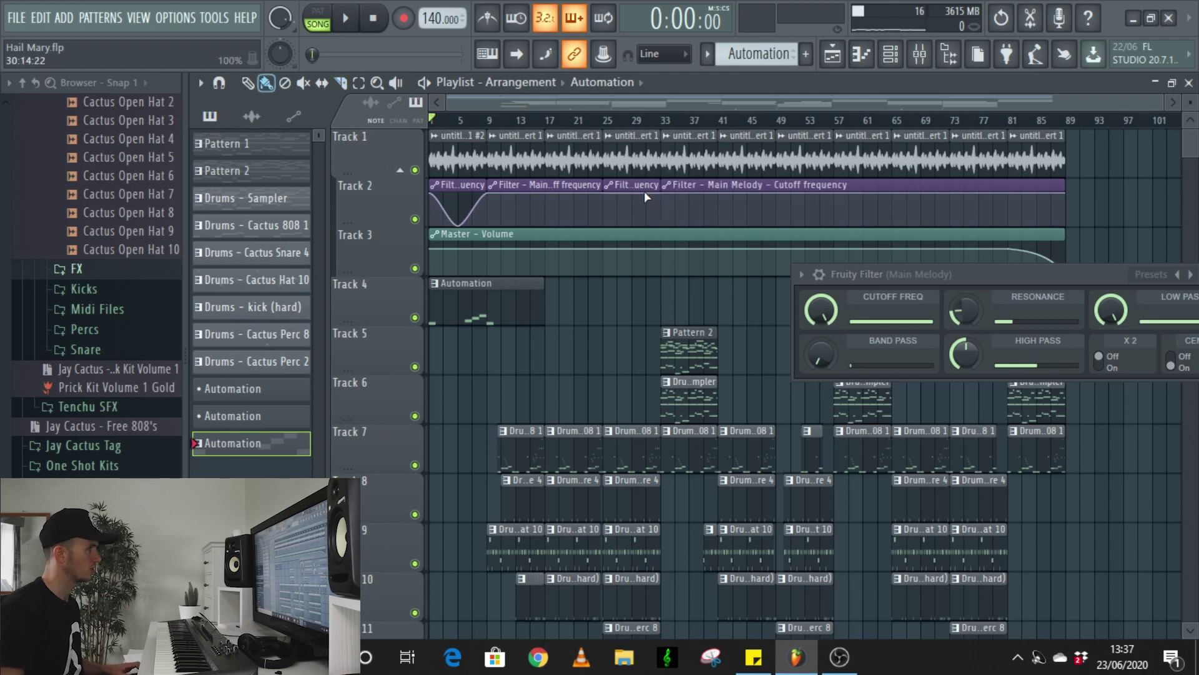
mouse_move(644, 195)
left_mouse_down()
mouse_move(522, 193)
mouse_move(639, 195)
left_mouse_up()
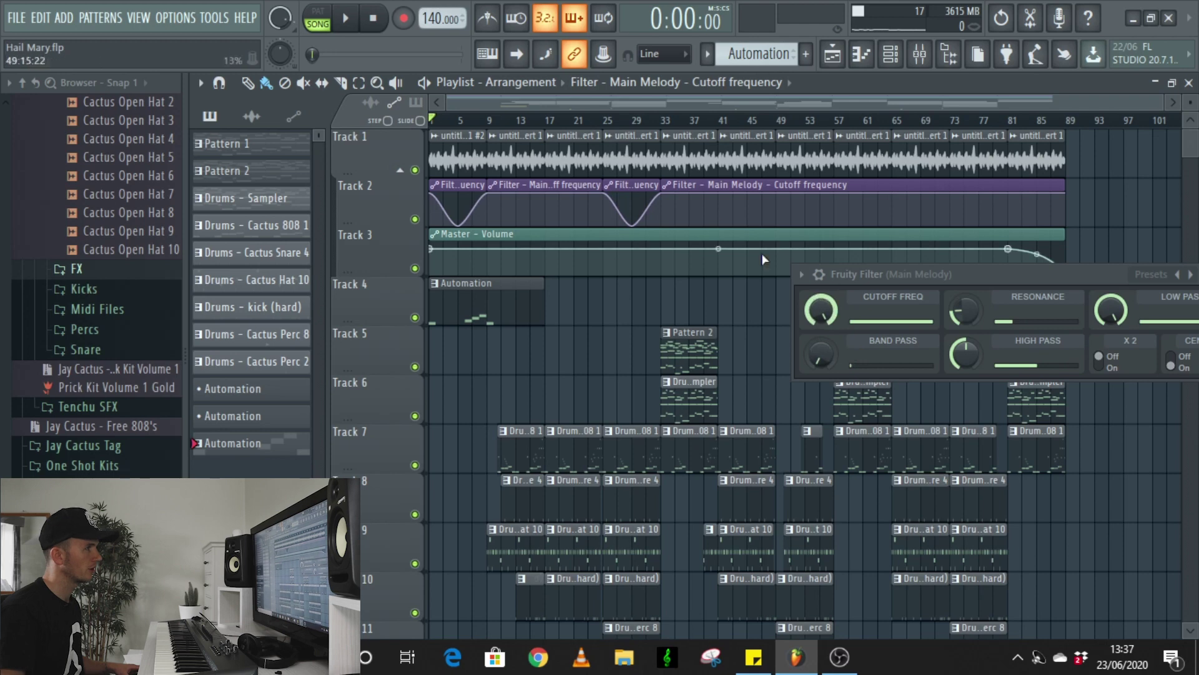
right_click(612, 187)
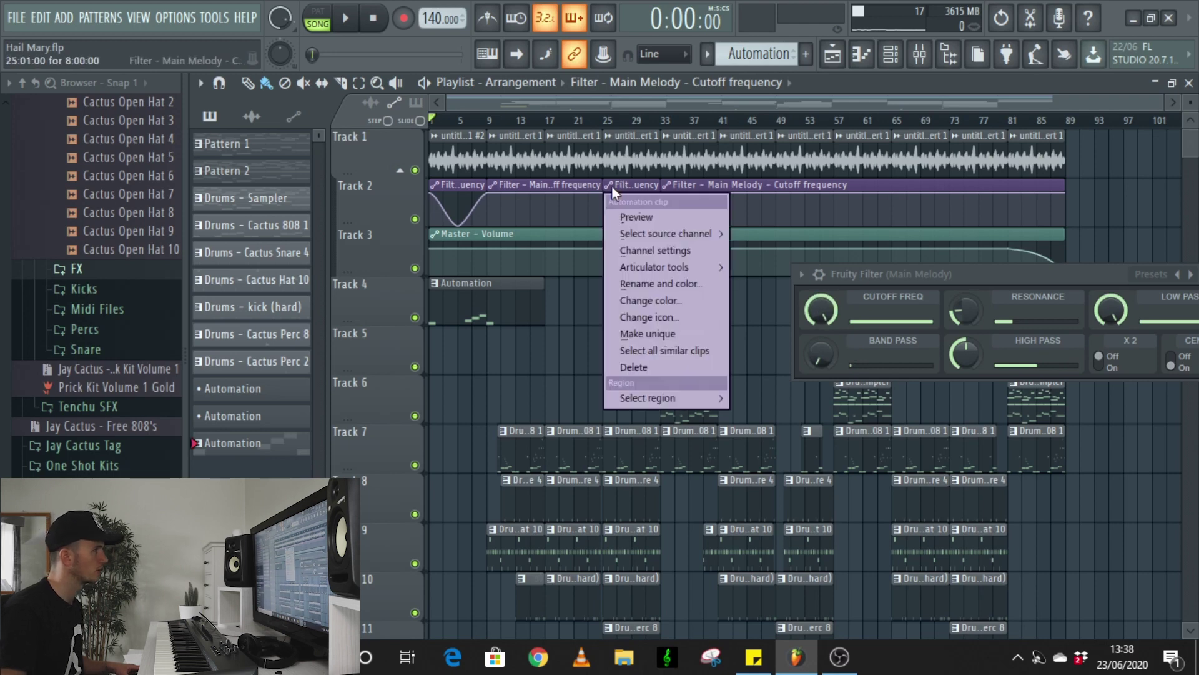
- Make the mid-song clip unique as Cutoff frequency #2 and play from bar 25
left_click(657, 333)
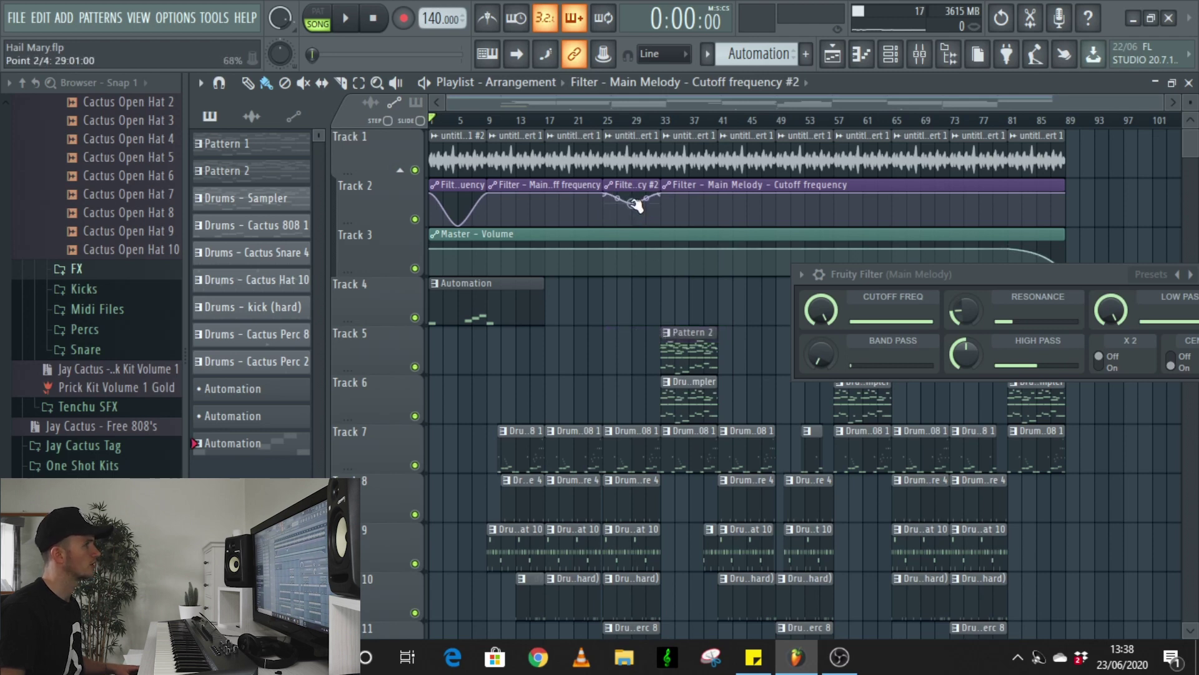
left_click(606, 119)
key("space")
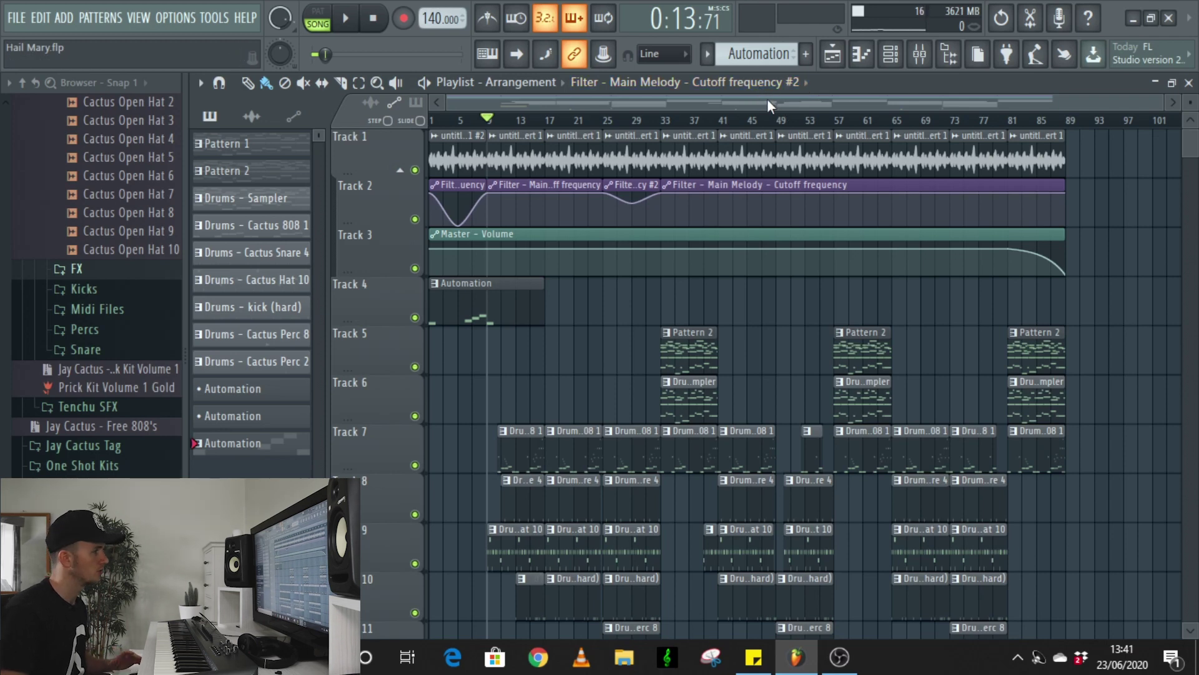
- Open FabFilter Pro-Q 3 on Main Melody and adjust its High Cut band frequency
left_click(890, 58)
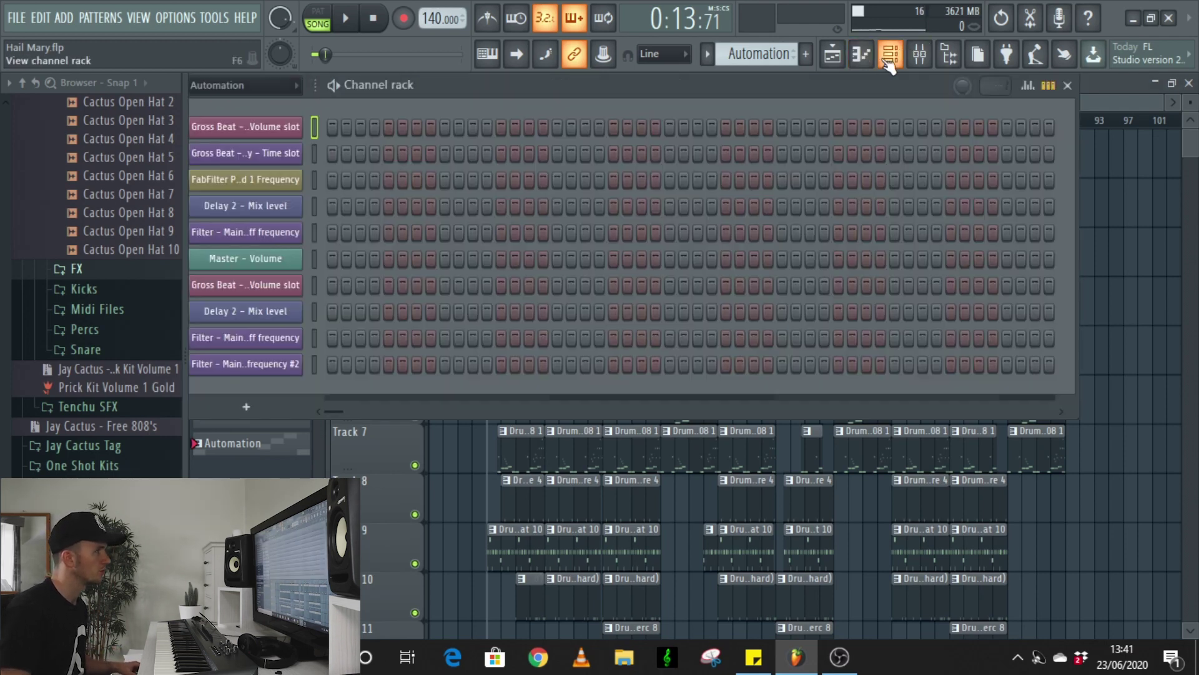
left_click(919, 55)
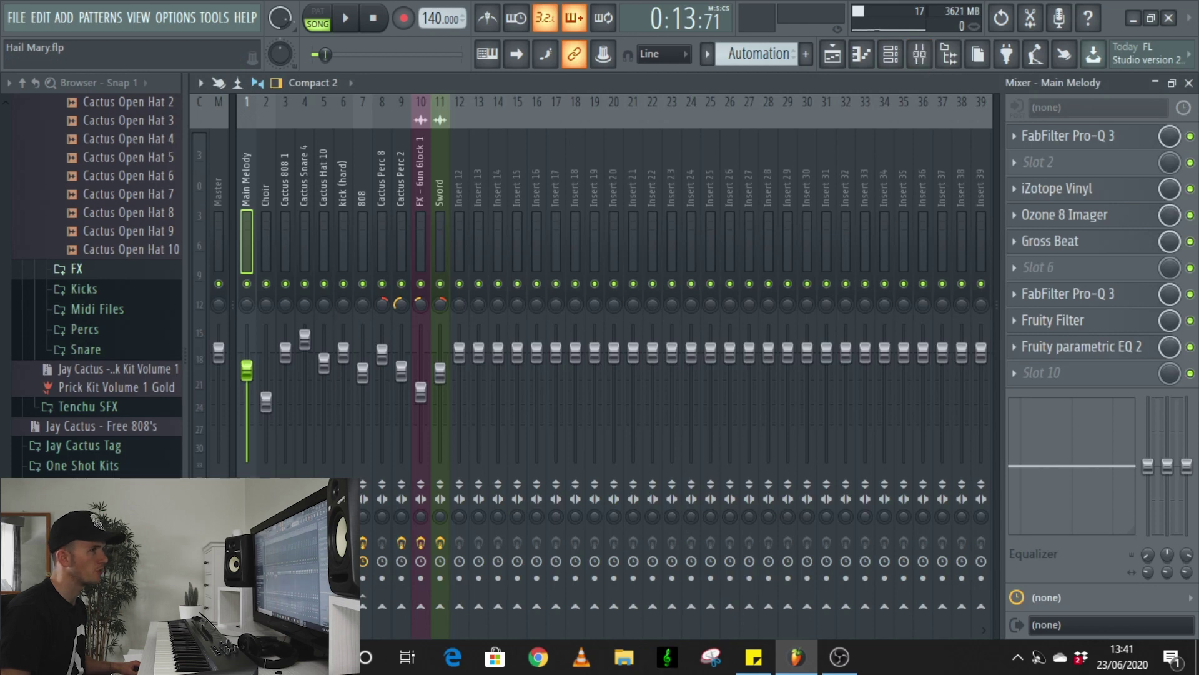
left_click(1117, 296)
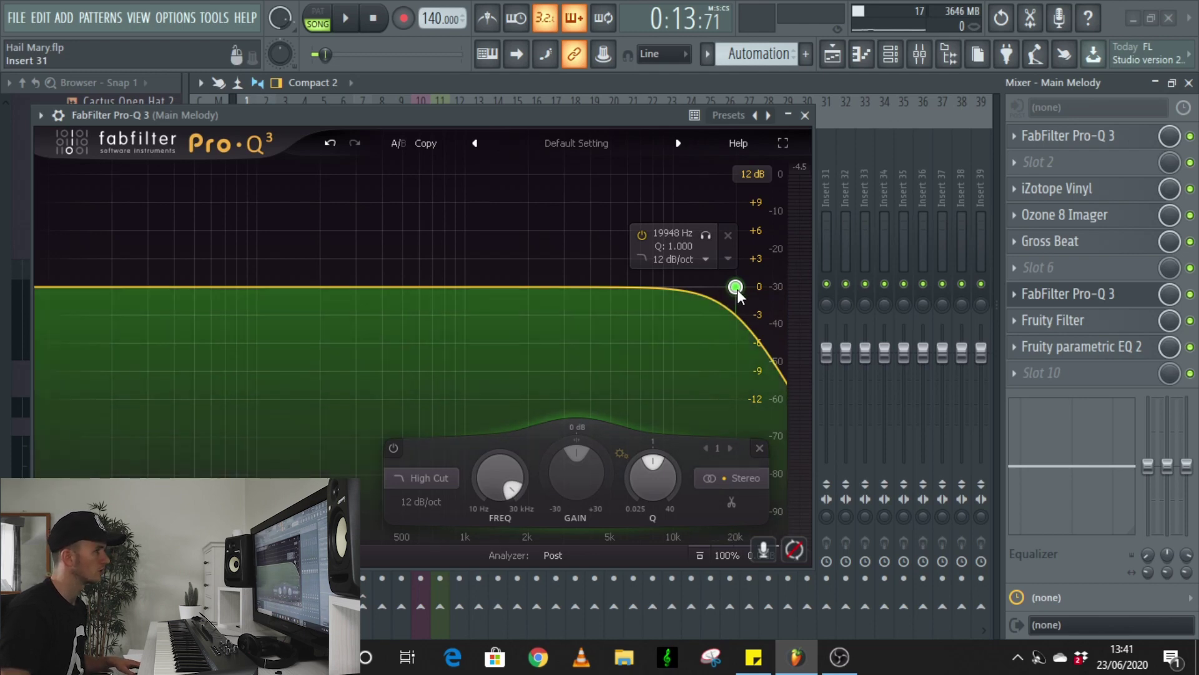
mouse_move(738, 290)
left_mouse_down()
mouse_move(557, 291)
mouse_move(714, 294)
left_mouse_up()
right_click(716, 287)
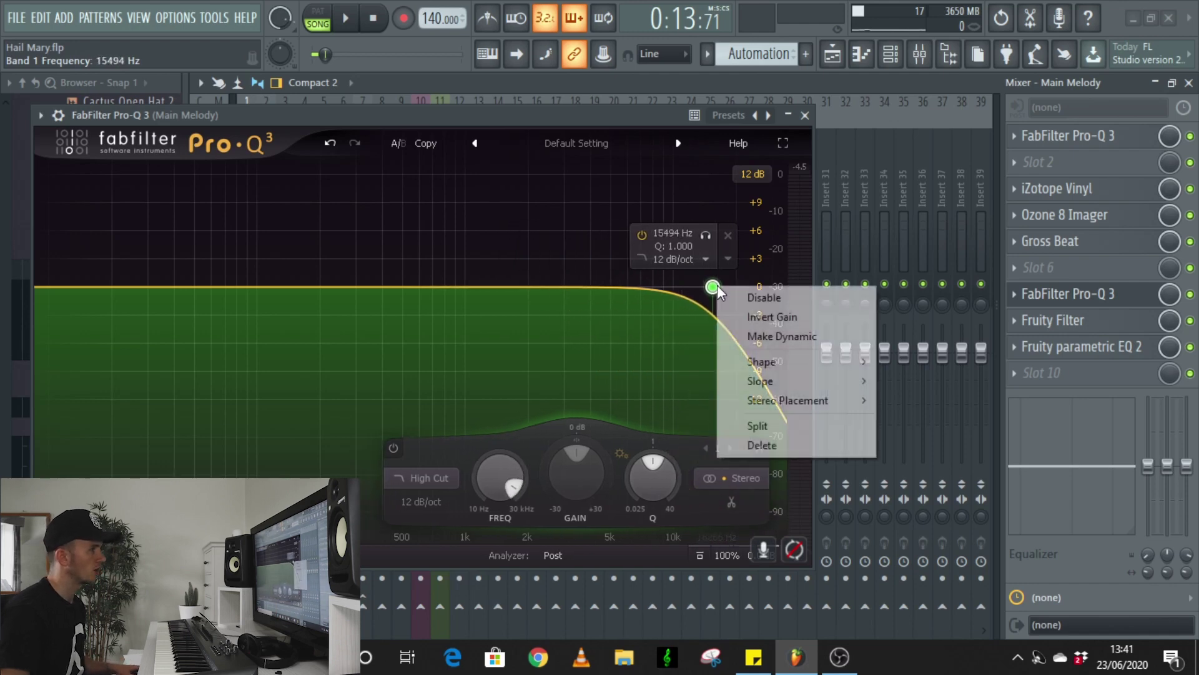
- Open Fruity parametric EQ 2 and view a band FREQ knob's automation options
left_click(1124, 350)
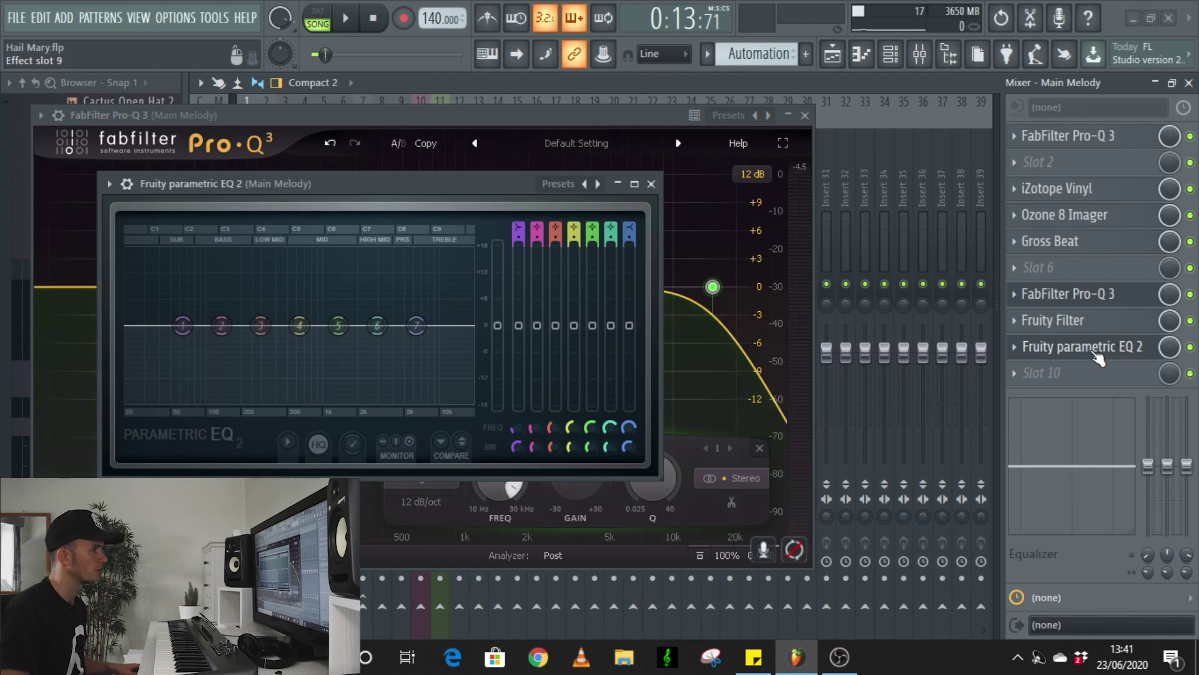
right_click(575, 425)
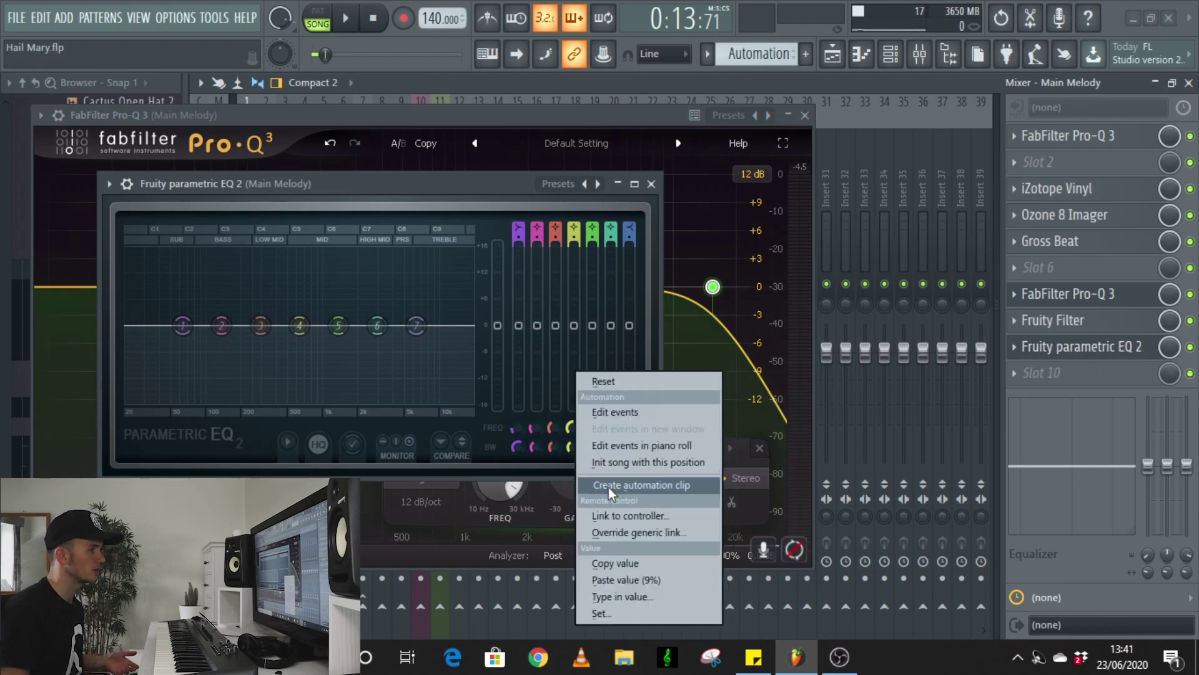
left_click(652, 184)
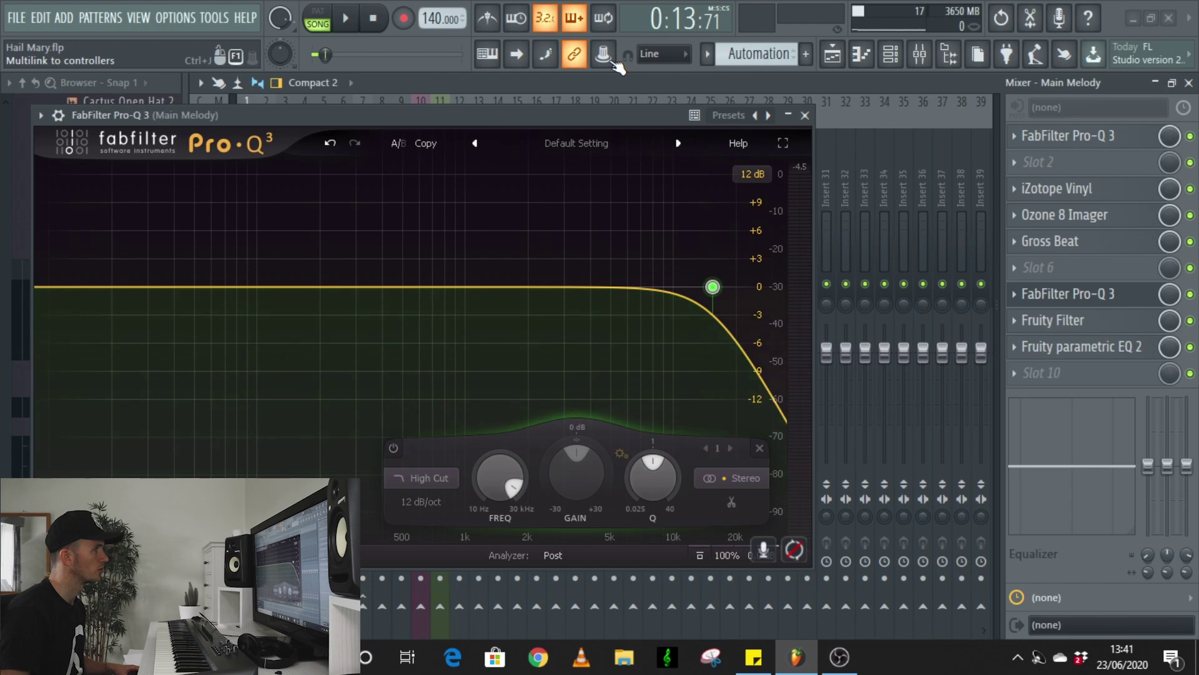
- Multilink the Pro-Q 3 Band 1 Frequency and create its automation clip for Main Melody
left_click(612, 61)
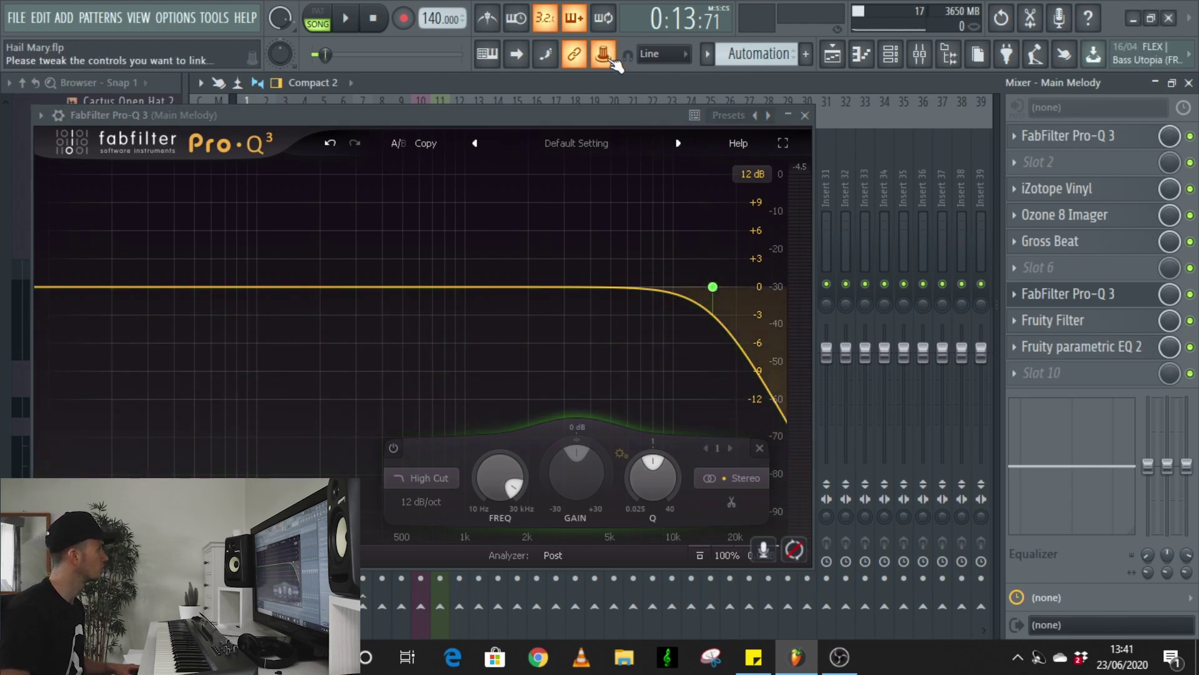
mouse_move(715, 304)
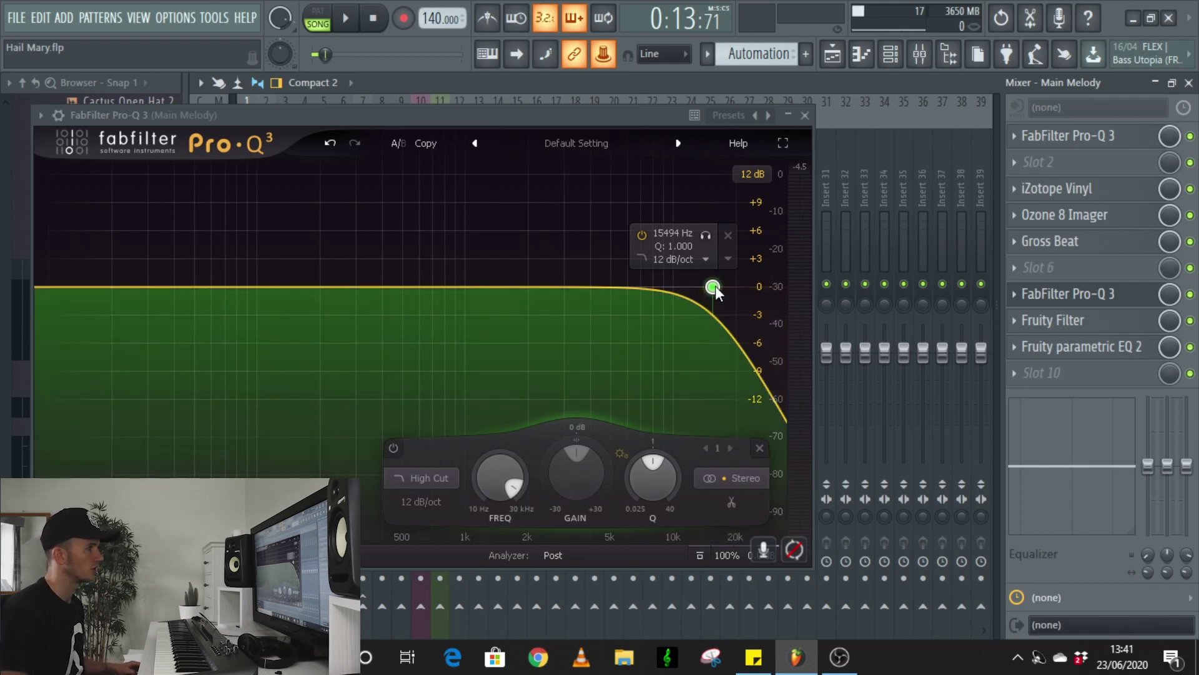
left_click_drag(713, 288, 707, 287)
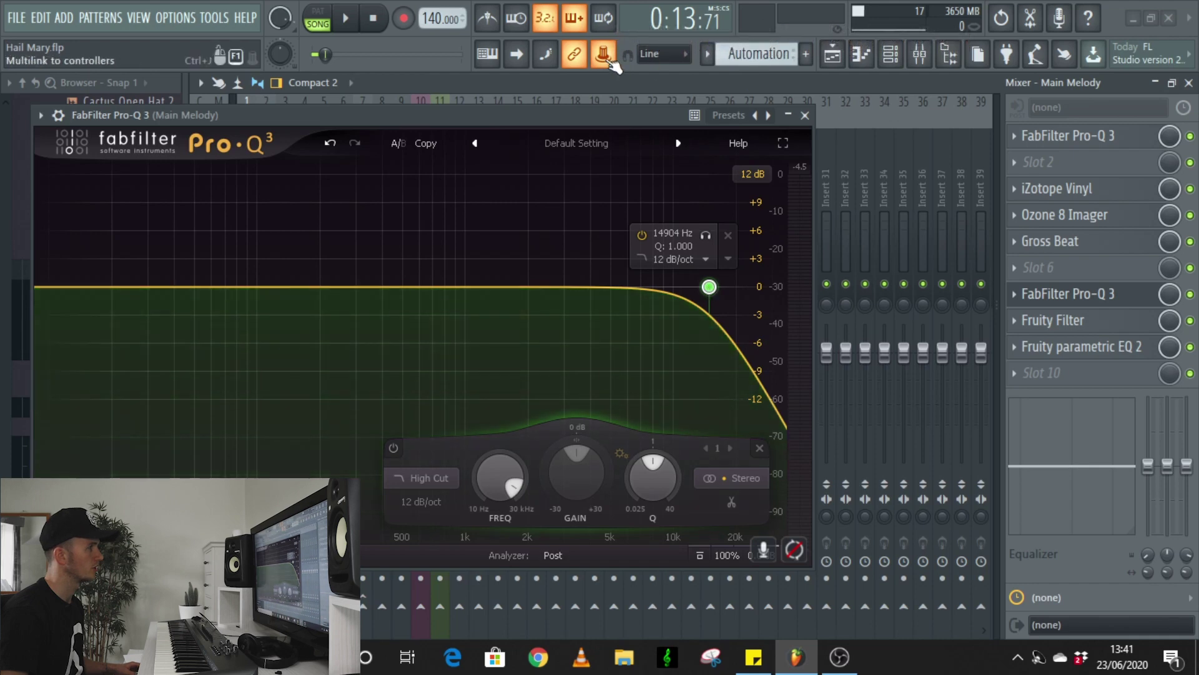
left_click(610, 61)
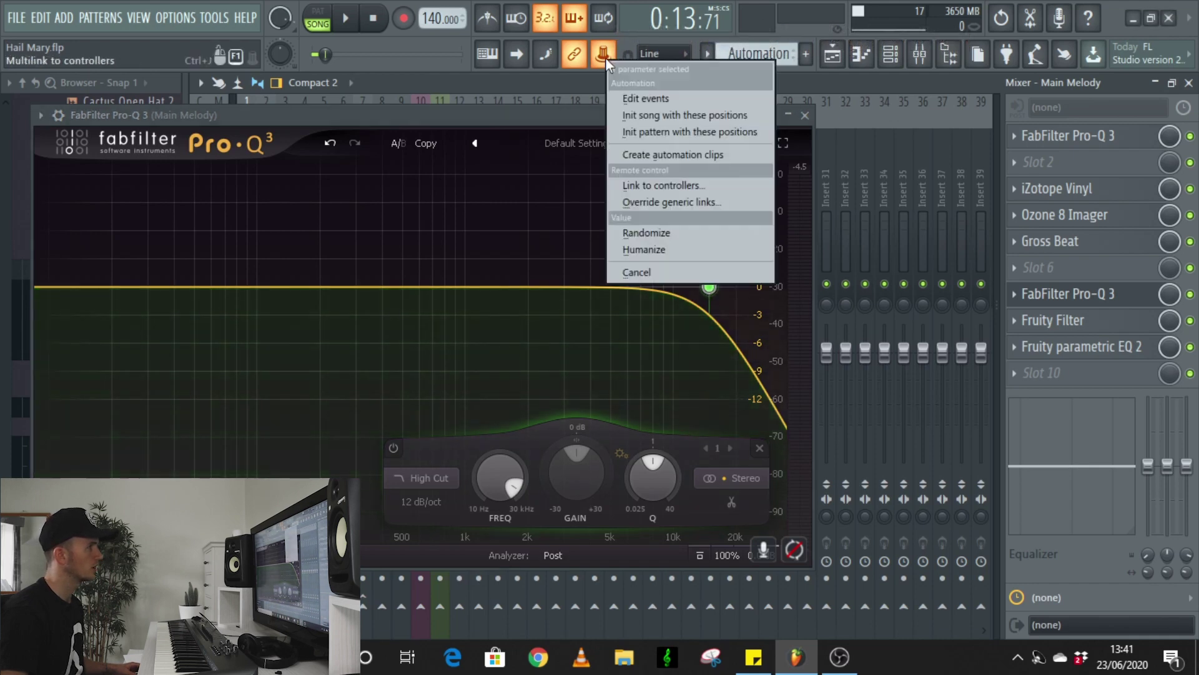
left_click(672, 157)
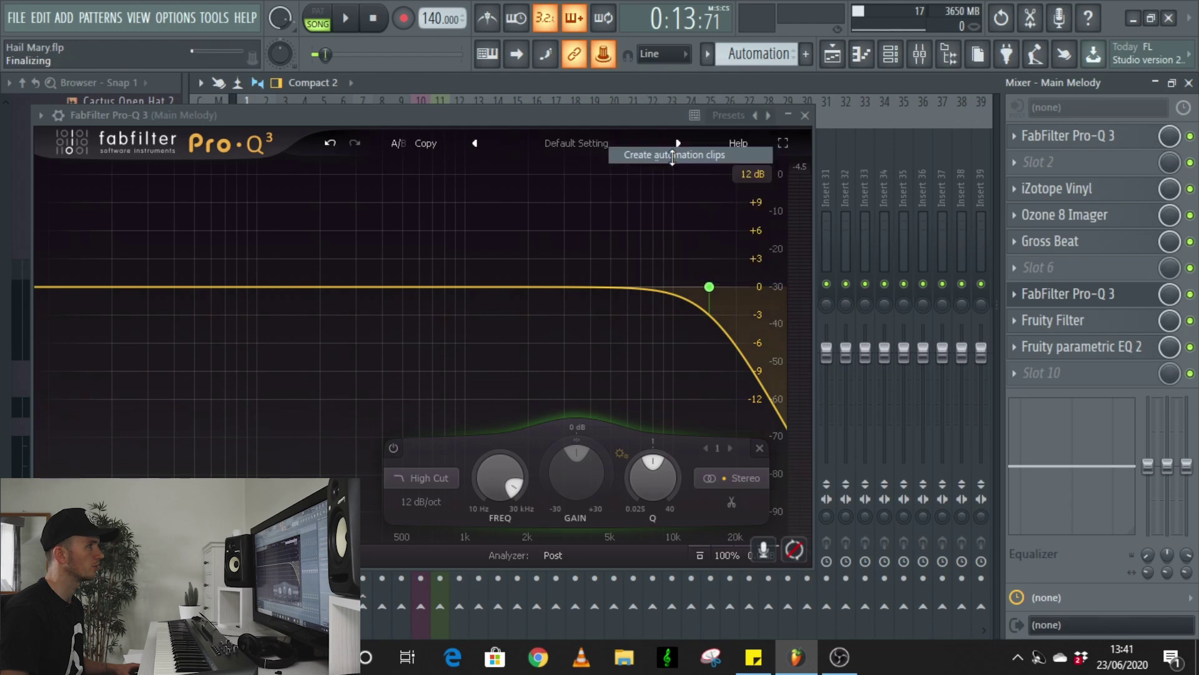
- Move the Band 1 Frequency clip up to Track 5 and add a first automation point
left_click_drag(599, 127, 1117, 108)
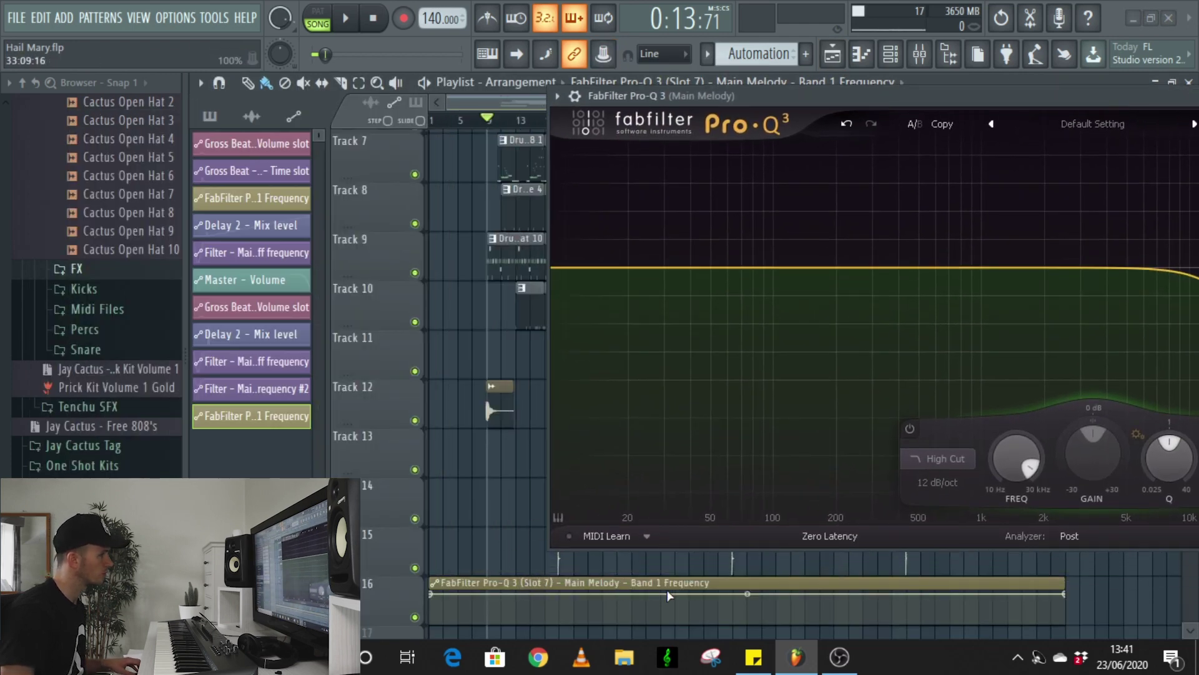
left_click_drag(668, 587, 387, 349)
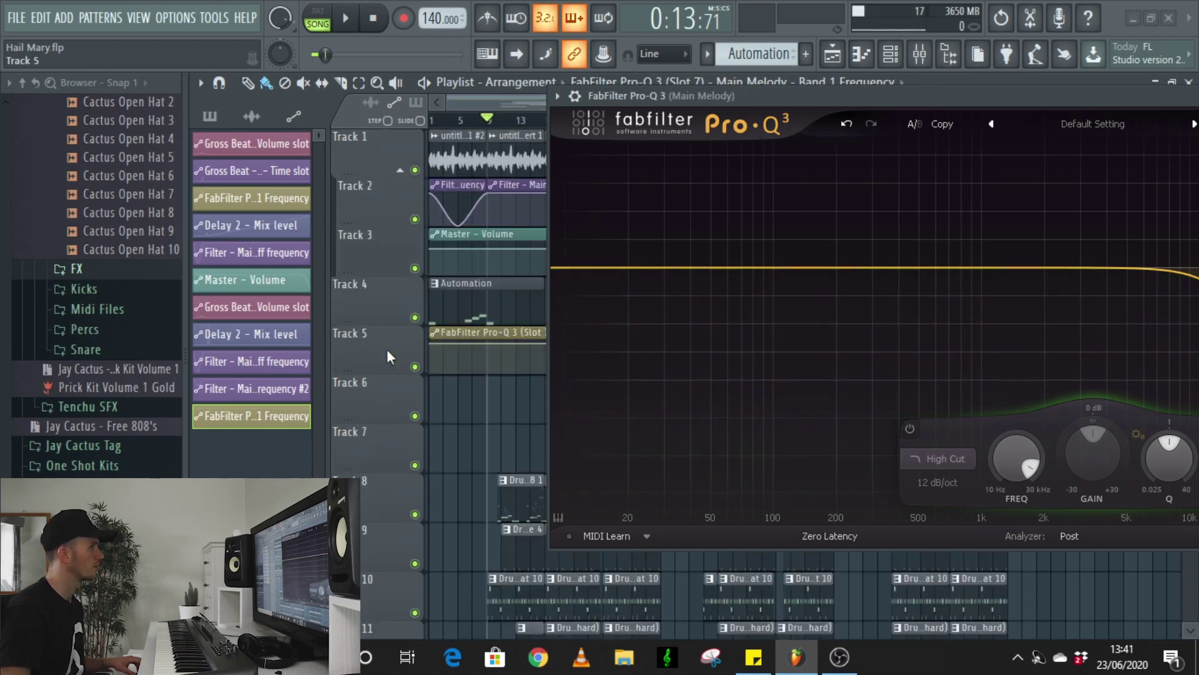
left_click_drag(771, 98, 859, 103)
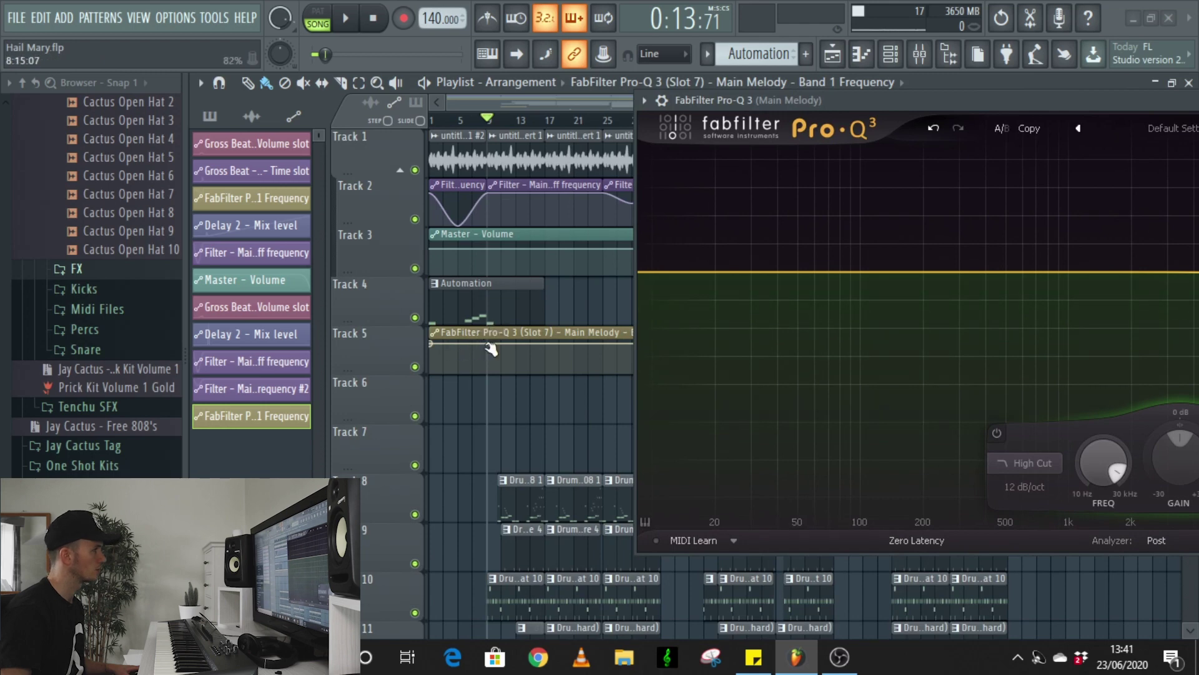
mouse_move(491, 348)
left_mouse_down()
mouse_move(494, 359)
mouse_move(488, 348)
left_mouse_up()
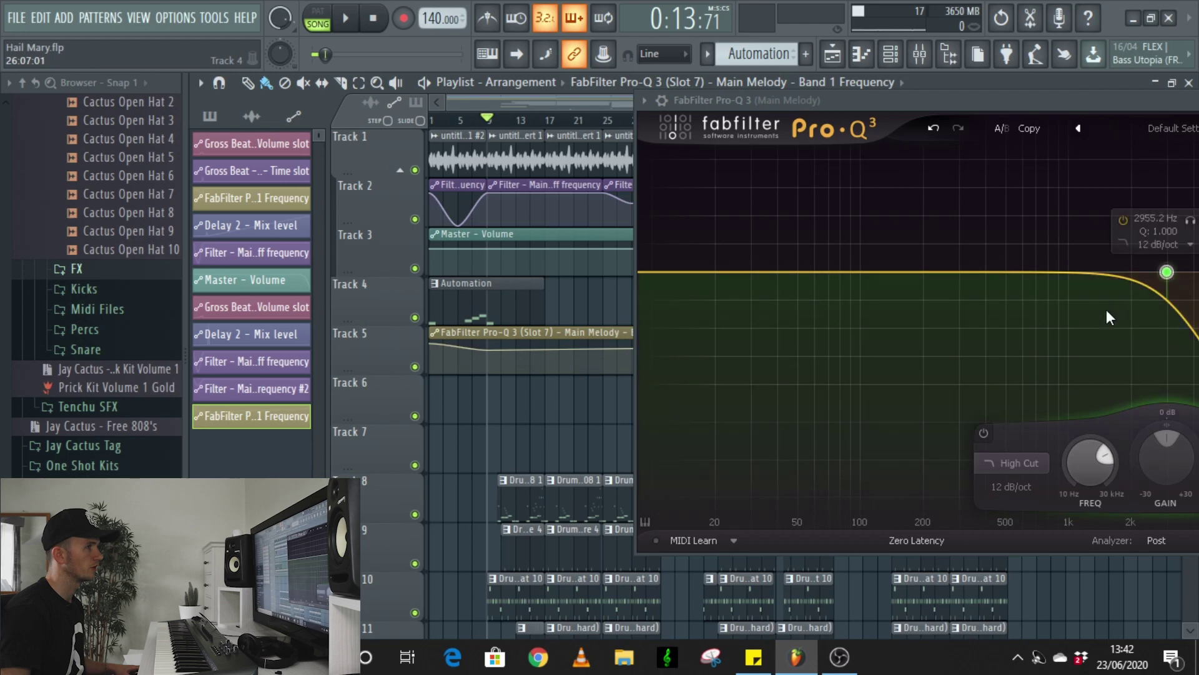
- Shape a V-shaped frequency dip near bar 9 and play it back
left_click_drag(1042, 101, 1031, 90)
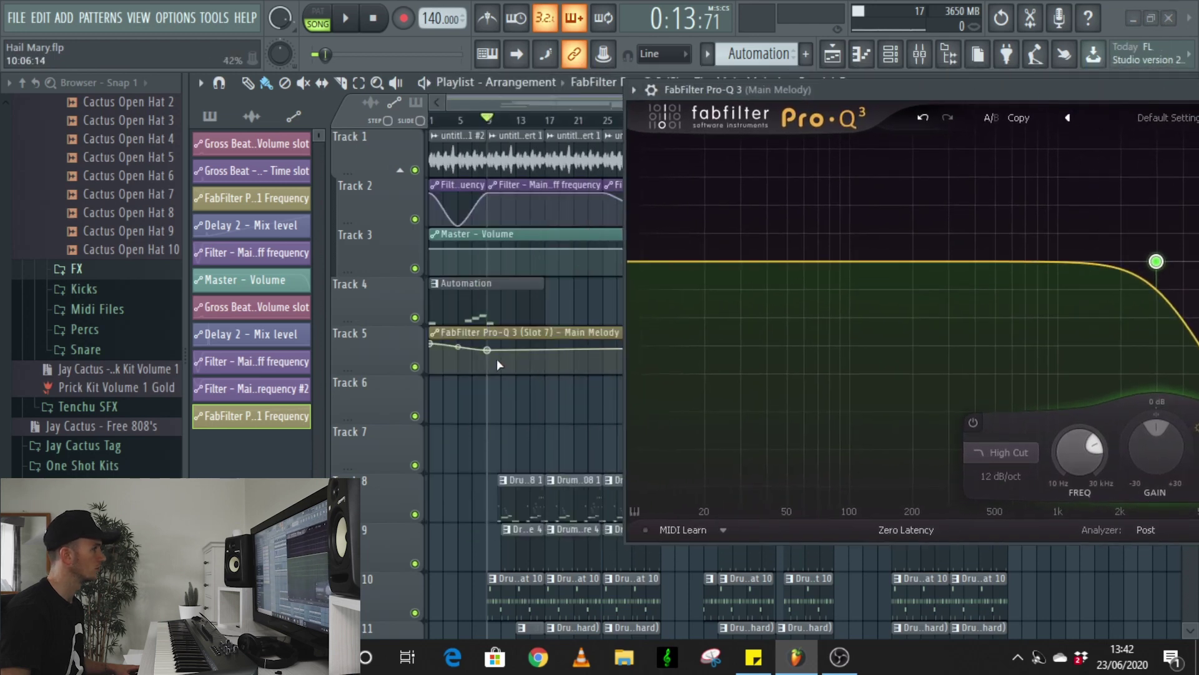
mouse_move(493, 352)
left_mouse_down()
mouse_move(491, 339)
mouse_move(494, 348)
left_mouse_up()
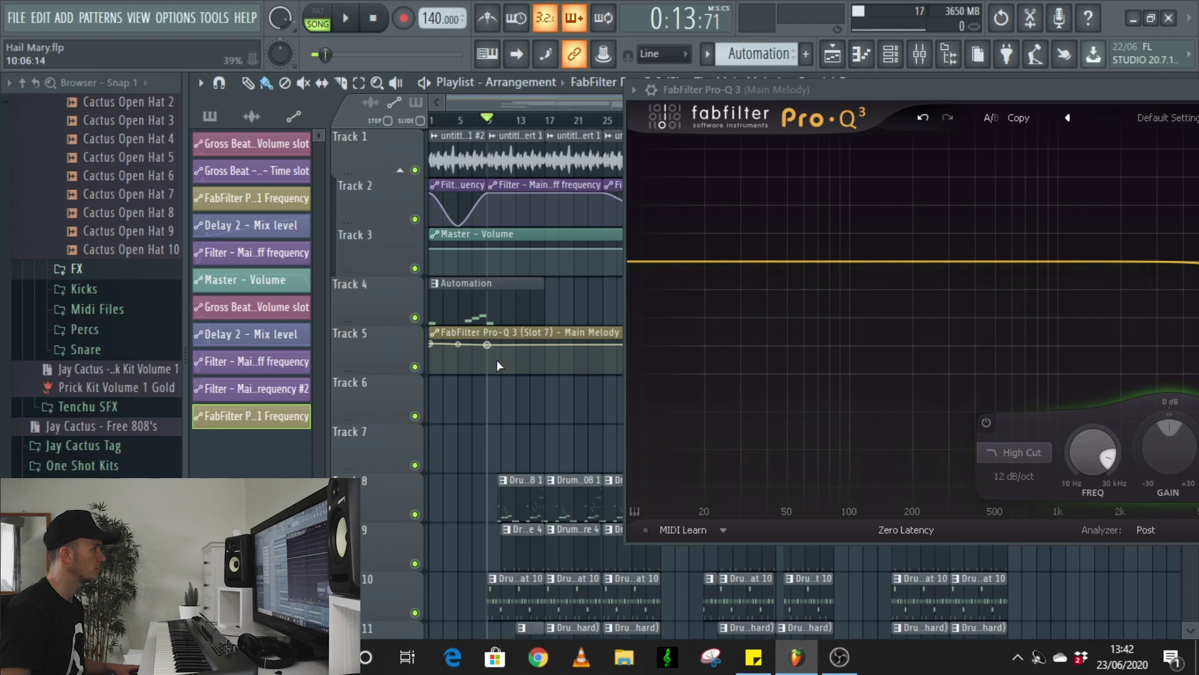
left_click(493, 365)
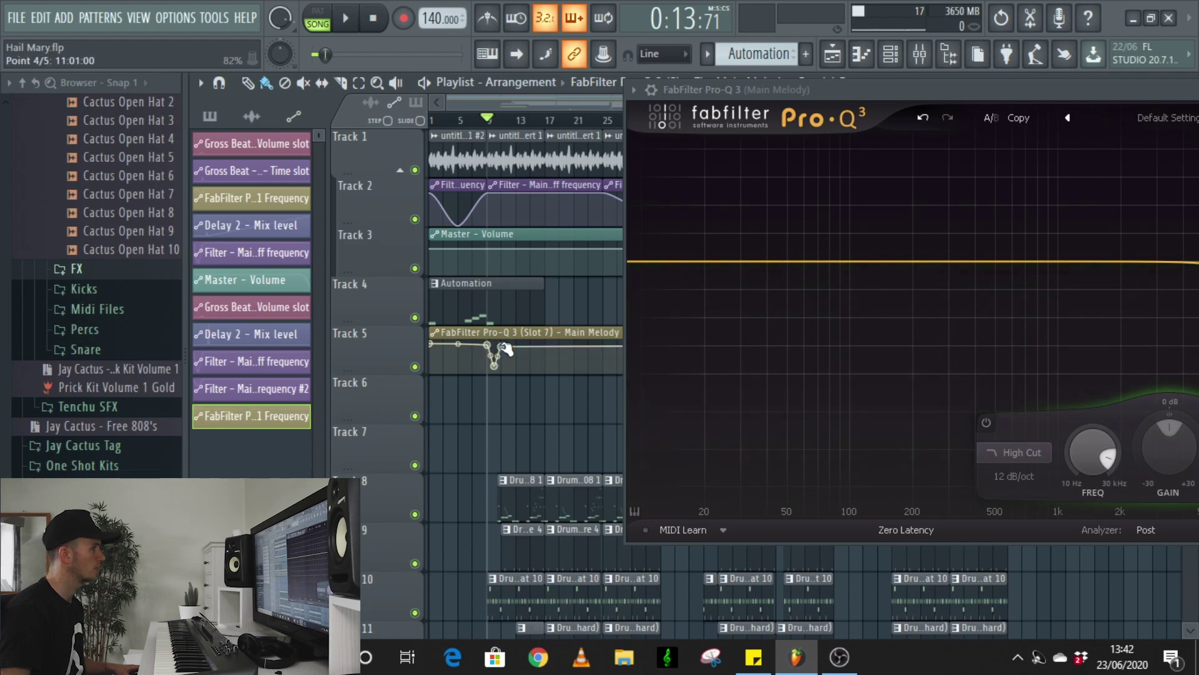
key("space")
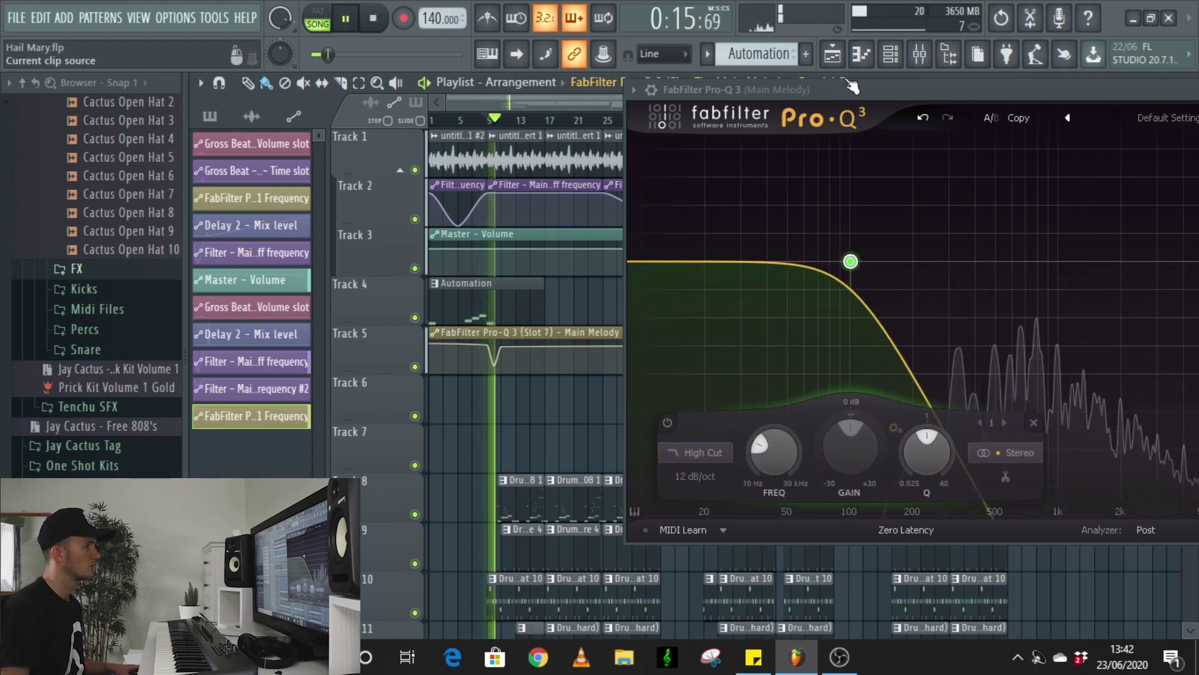
left_click_drag(850, 83, 856, 368)
key("space")
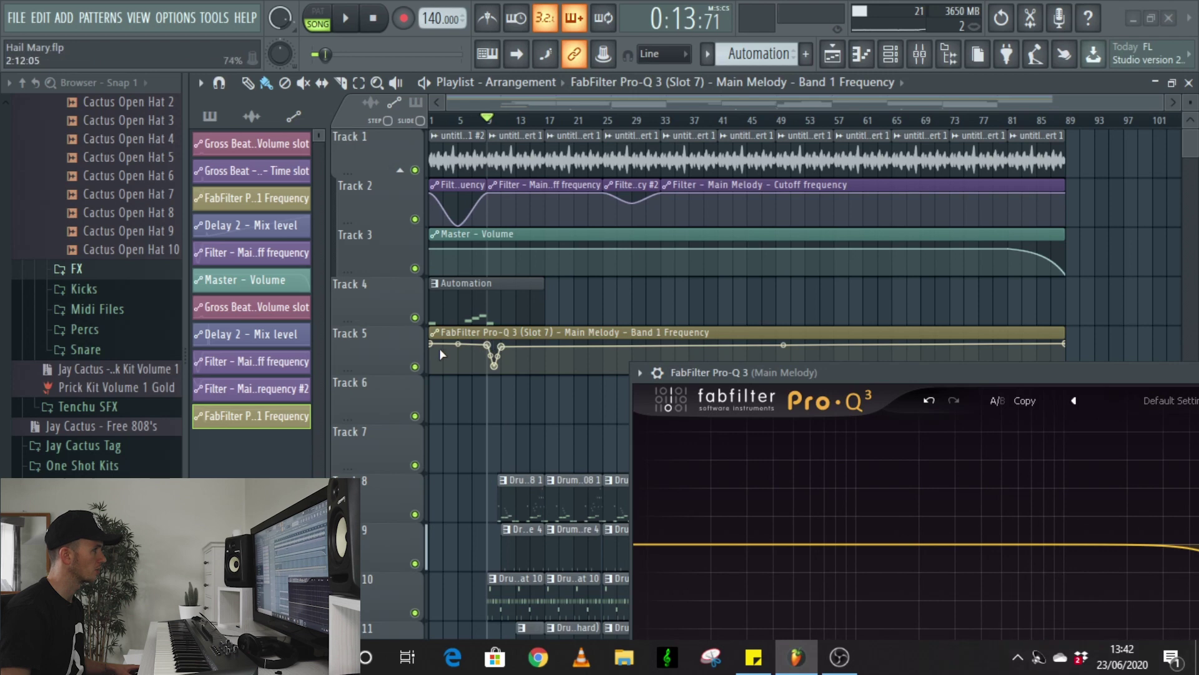
- Copy the first point's 91% value onto points 4 and 2, then replay the dip
right_click(432, 343)
left_click(469, 578)
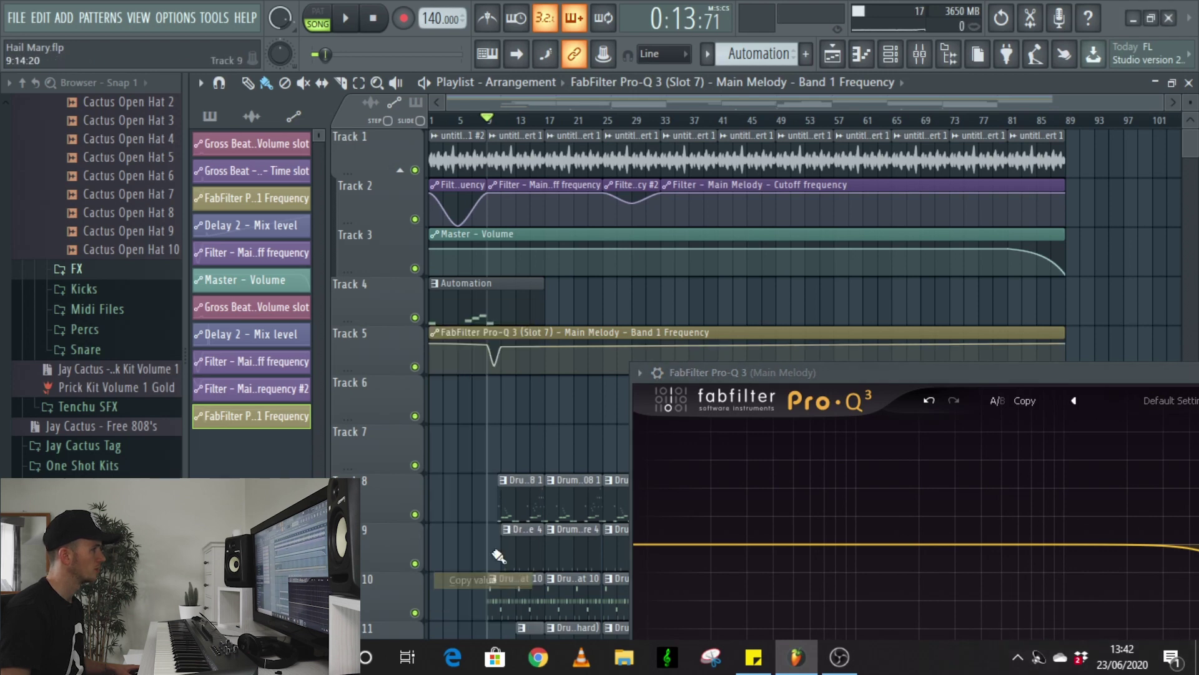
right_click(510, 348)
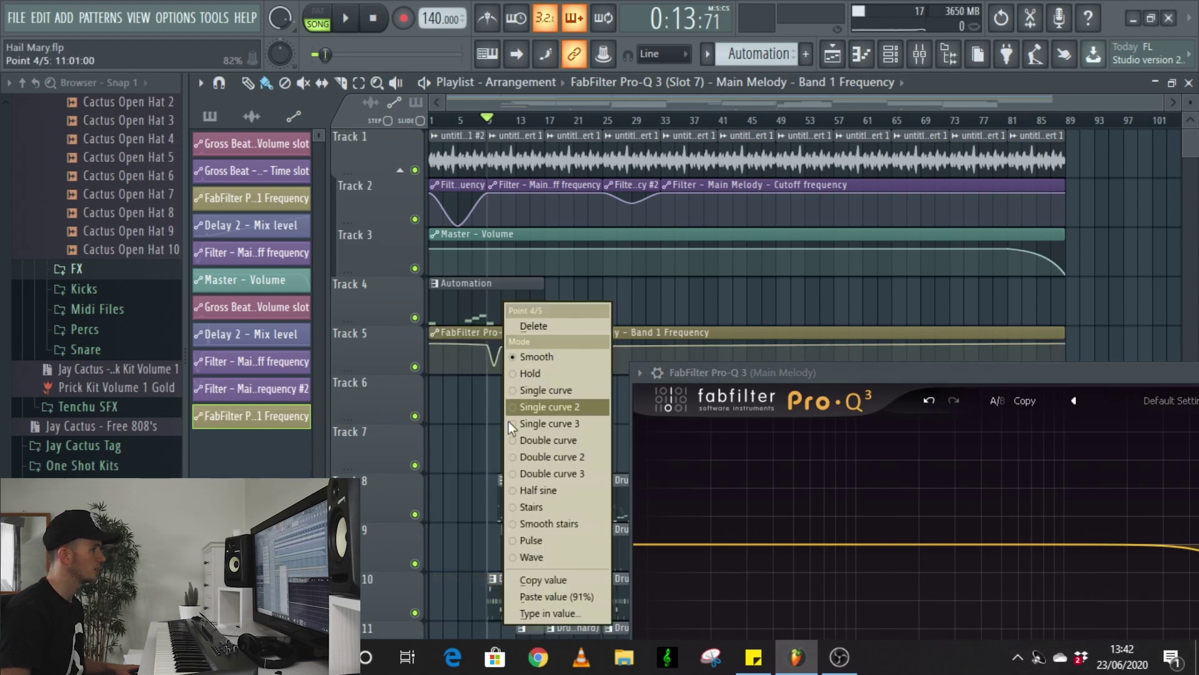
left_click(549, 597)
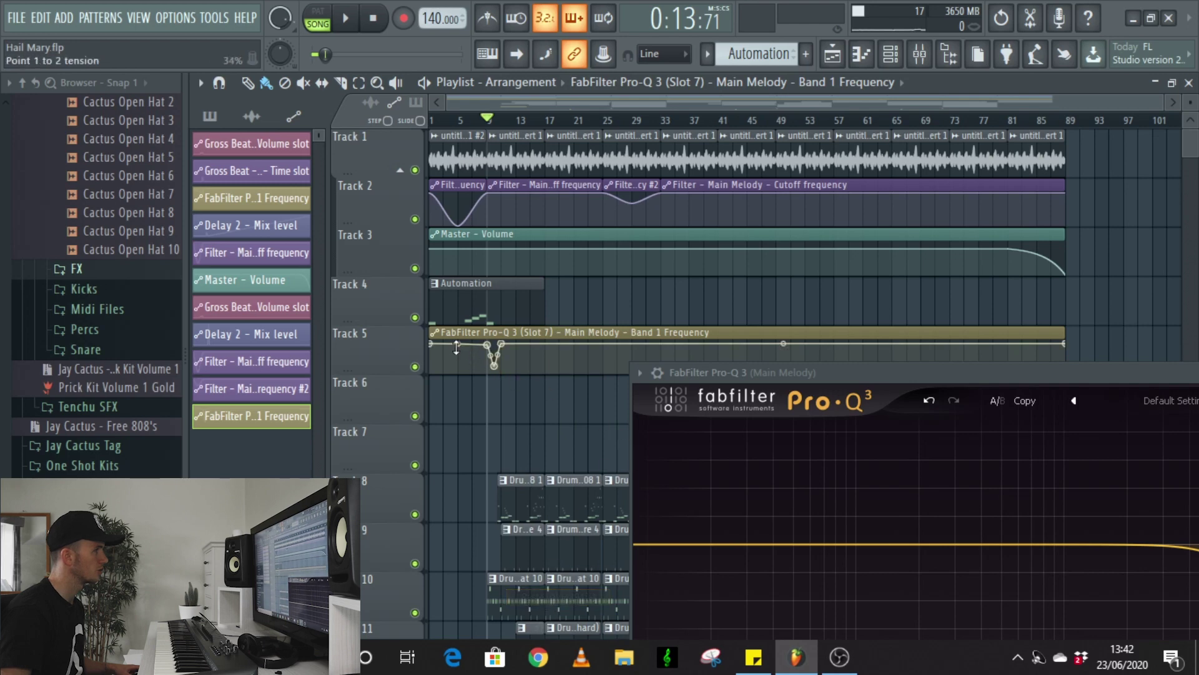
right_click(488, 345)
left_click(550, 596)
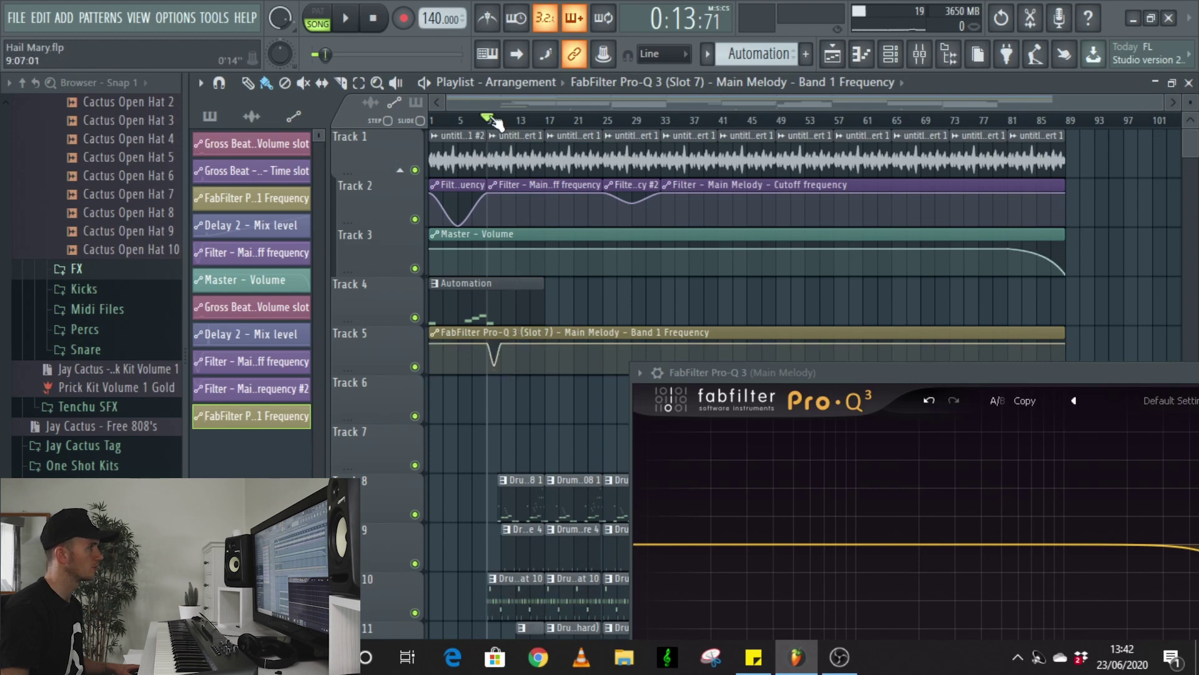
key("space")
left_click_drag(752, 373, 488, 88)
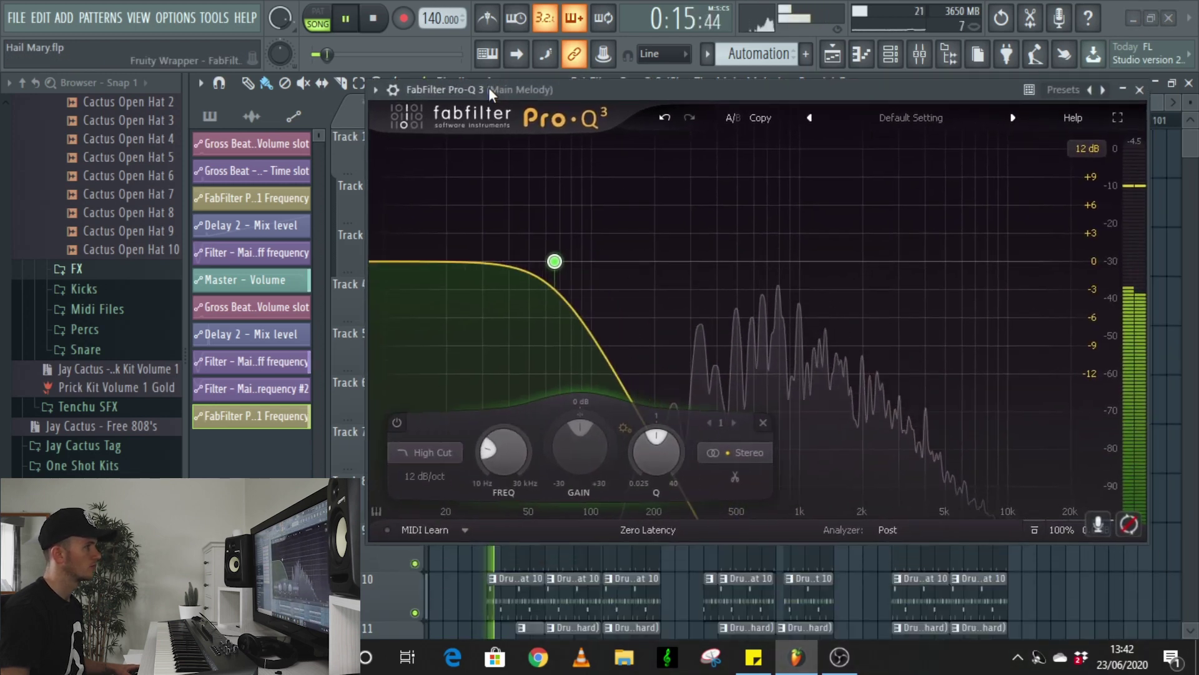
- Close Pro-Q 3 and return to the Playlist, scrolling to show Track 5's automation
left_click(1141, 90)
left_click(919, 55)
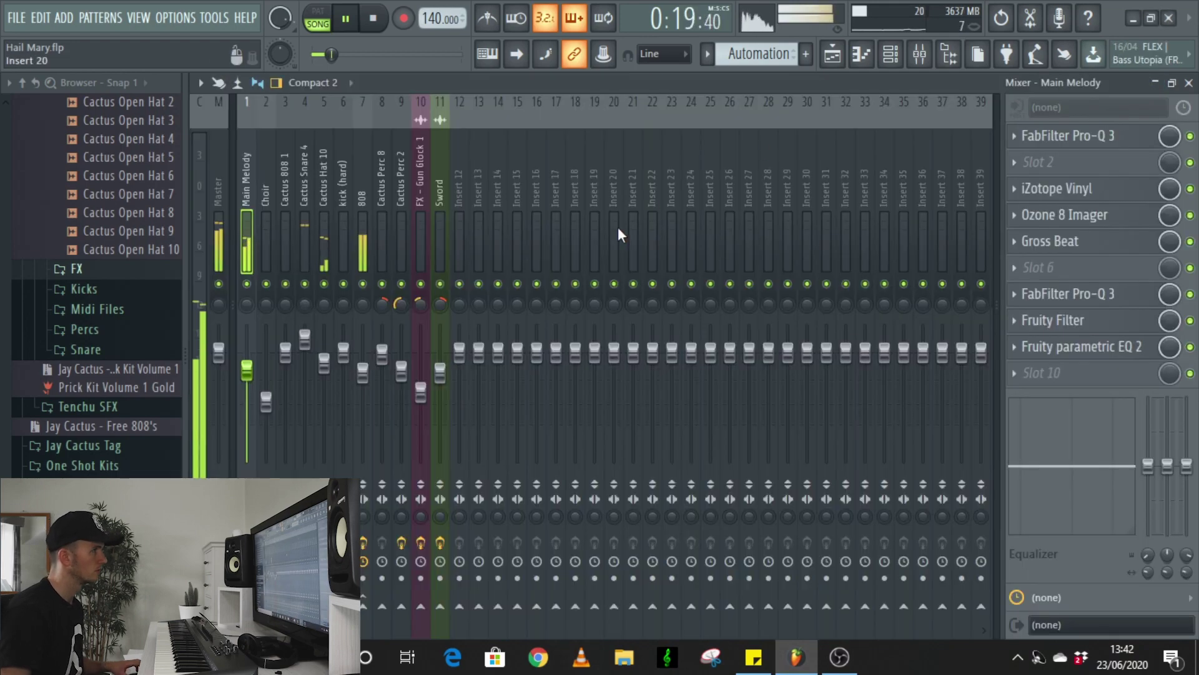
left_click(833, 55)
scroll(716, 185, "down", 4)
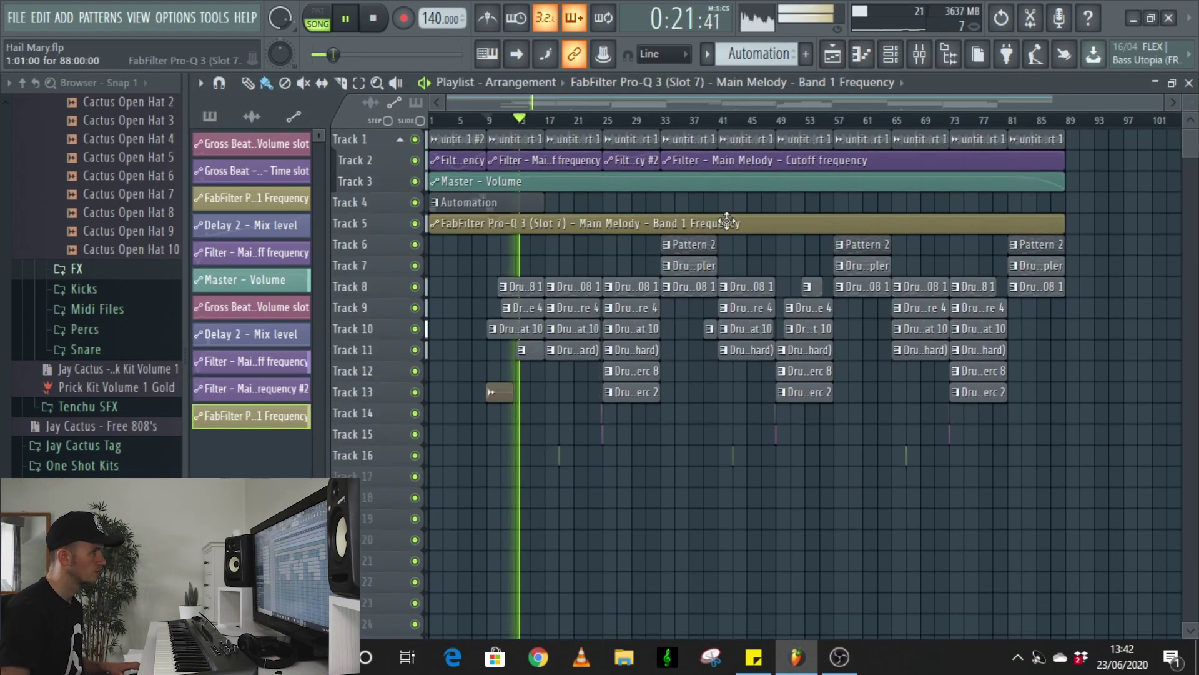